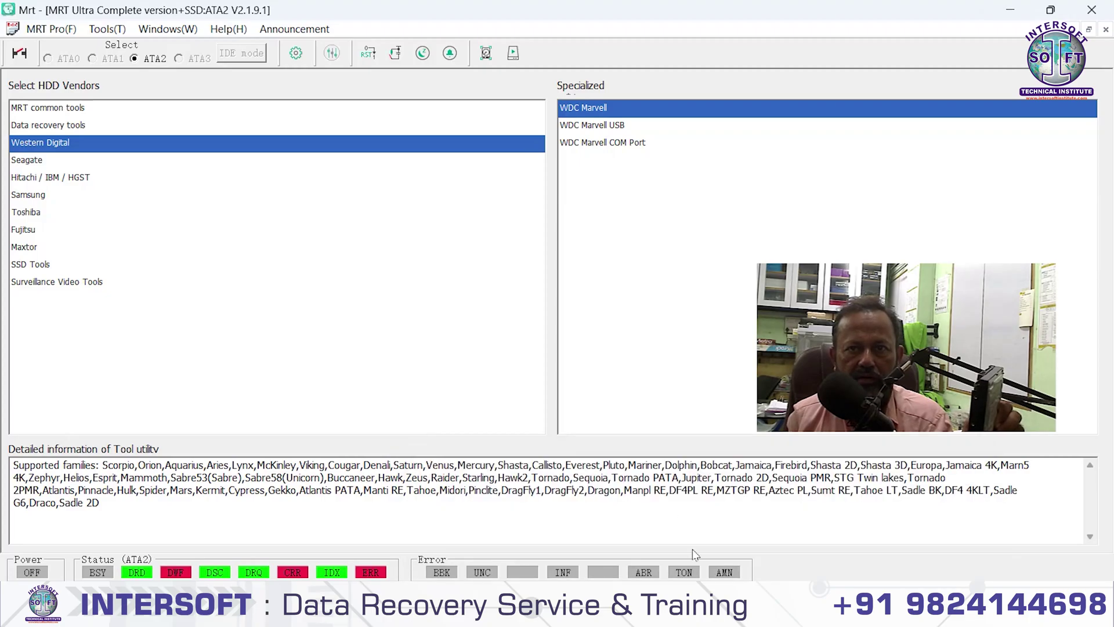
right_click(699, 615)
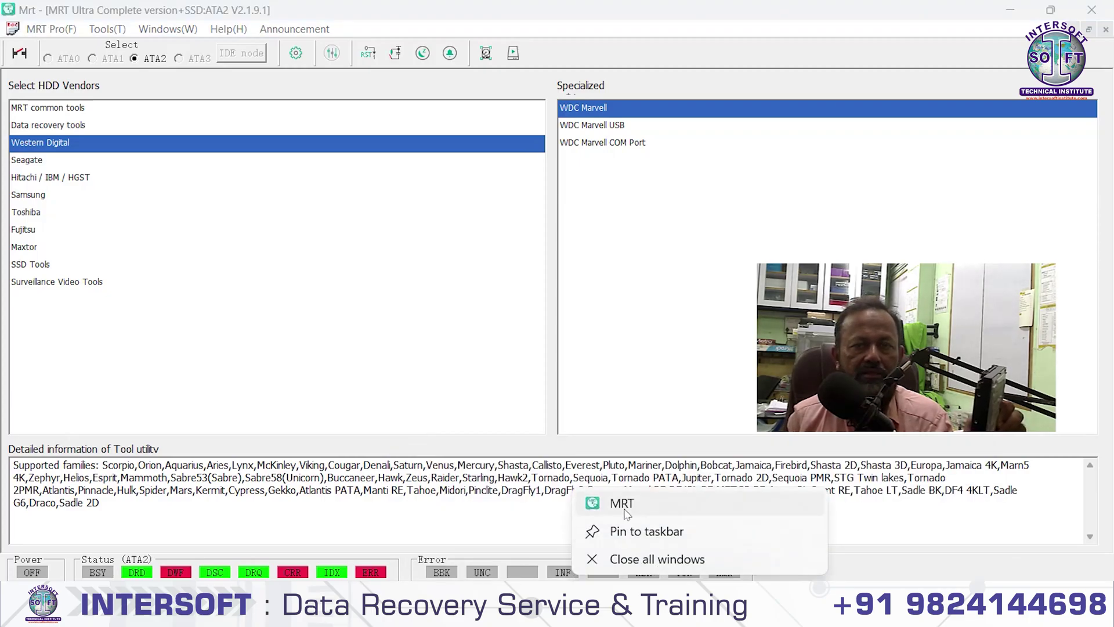
left_click(639, 559)
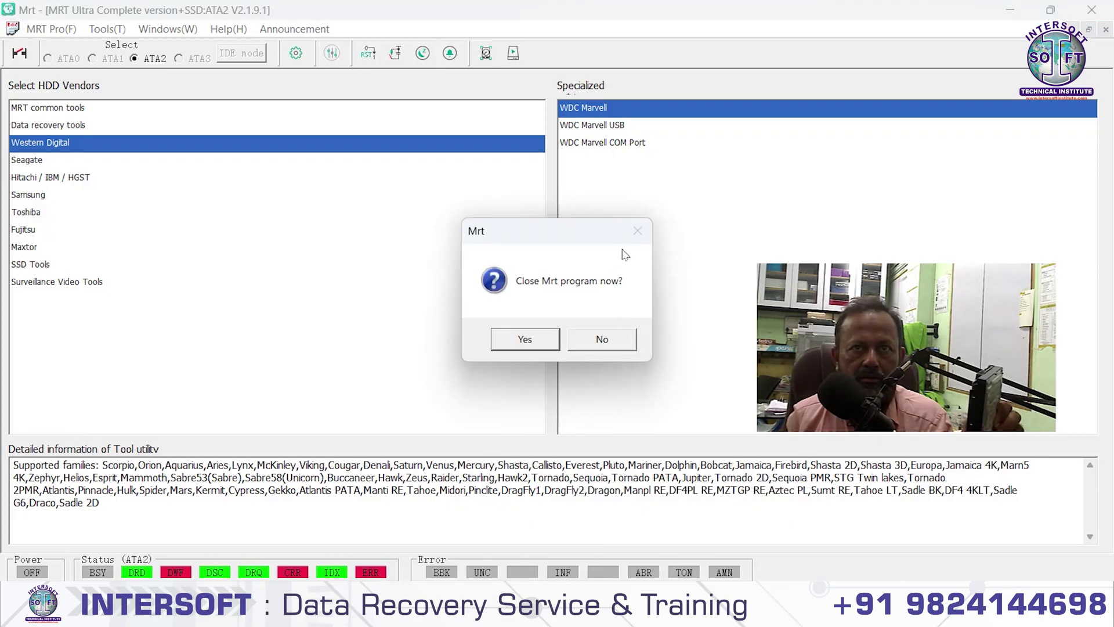
left_click(598, 340)
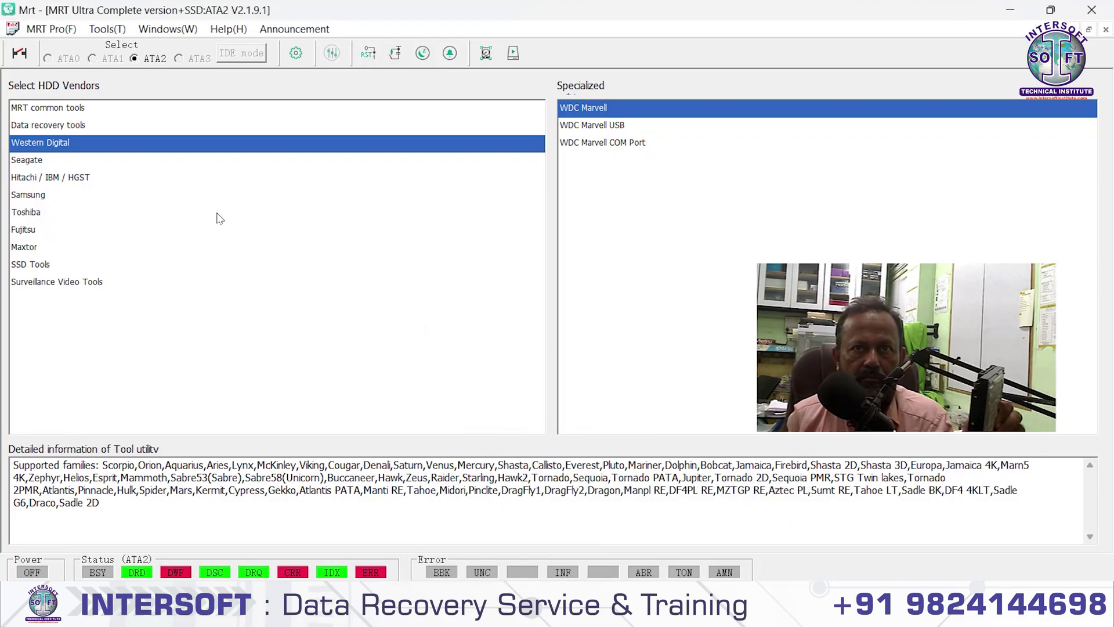
Close the MRT program instance that is running on the ATA2 port
left_click(166, 29)
left_click(212, 214)
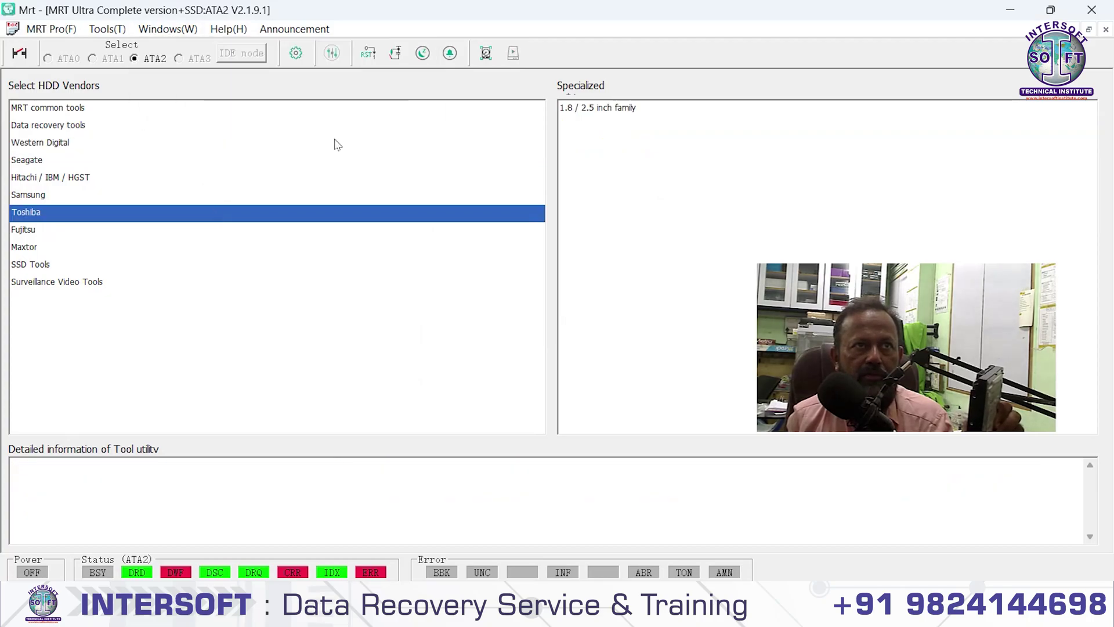
left_click(1092, 10)
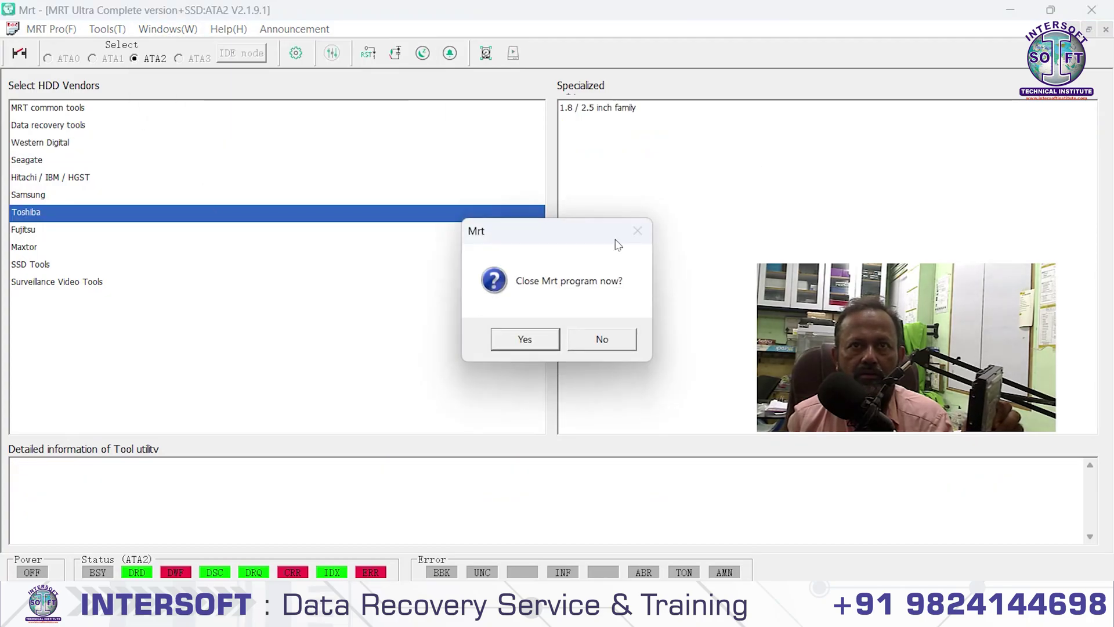
left_click(526, 339)
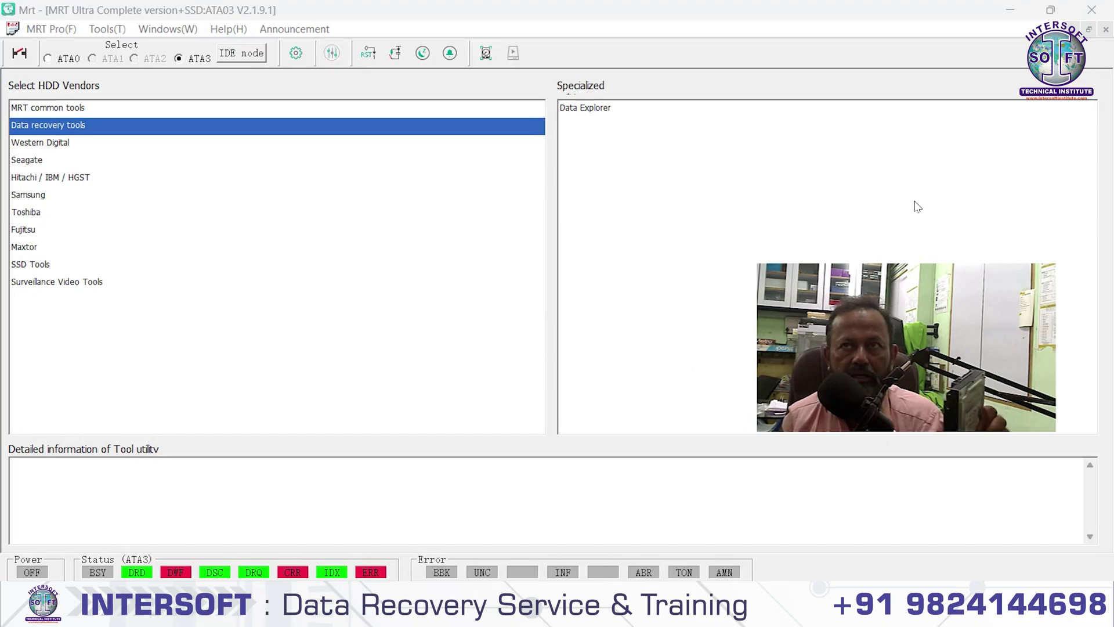
Minimise the remaining MRT and file browser windows and launch a new instance of MRT
left_click(1009, 10)
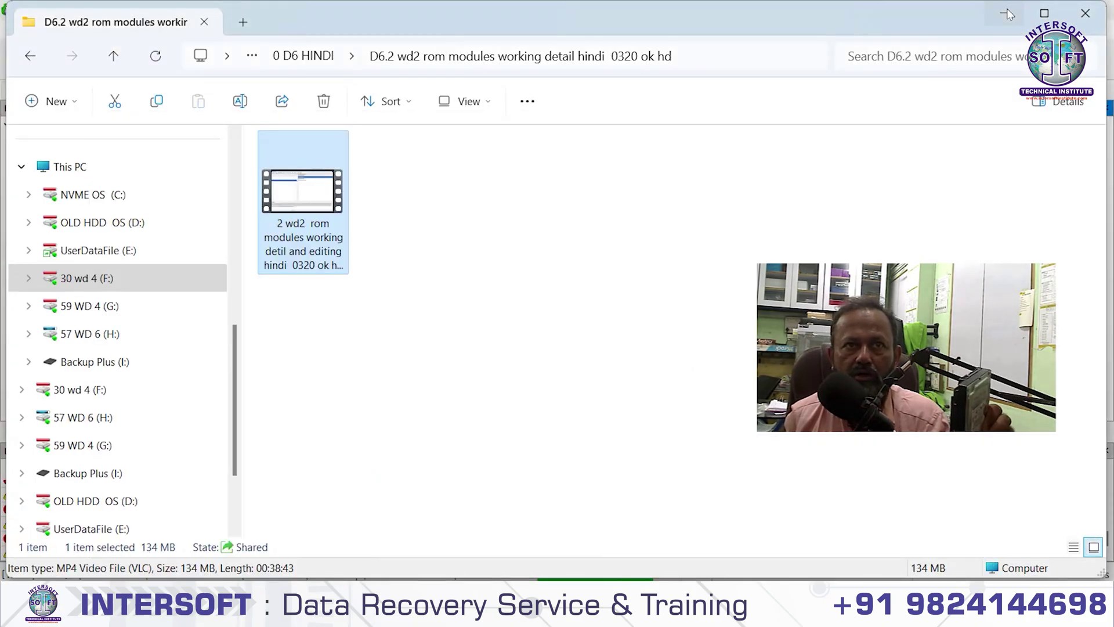
left_click(1008, 14)
left_click(1009, 15)
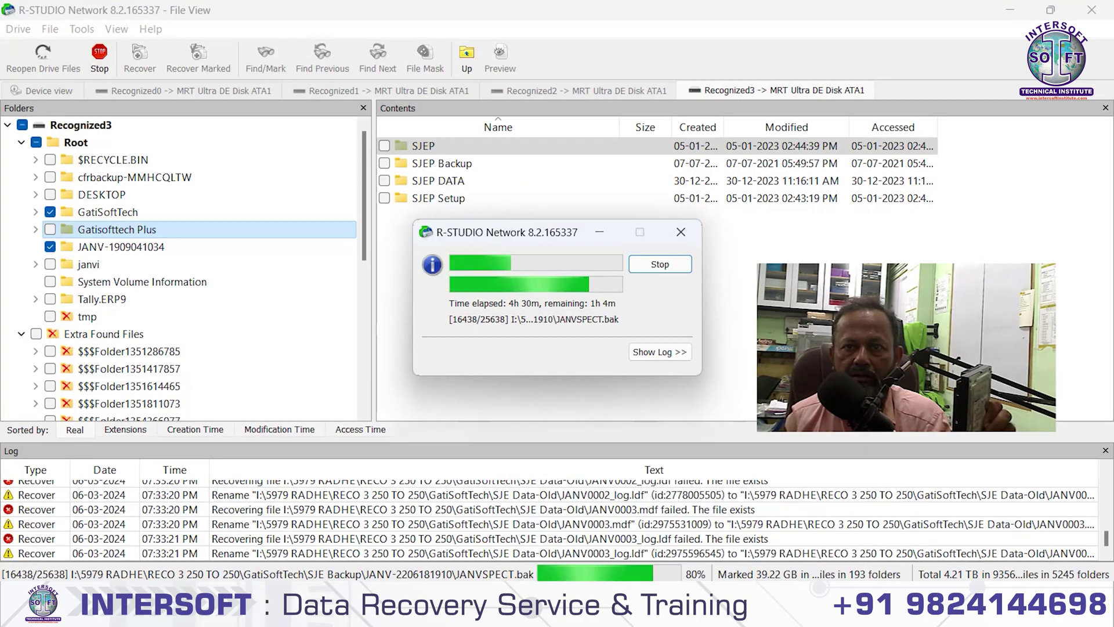
left_click(700, 607)
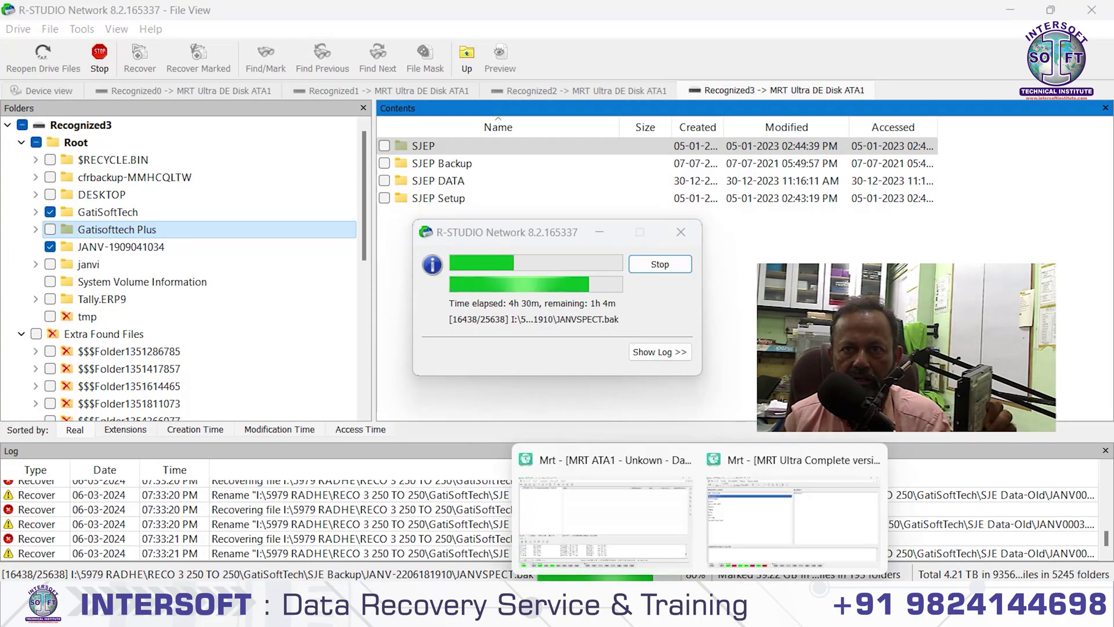
right_click(700, 607)
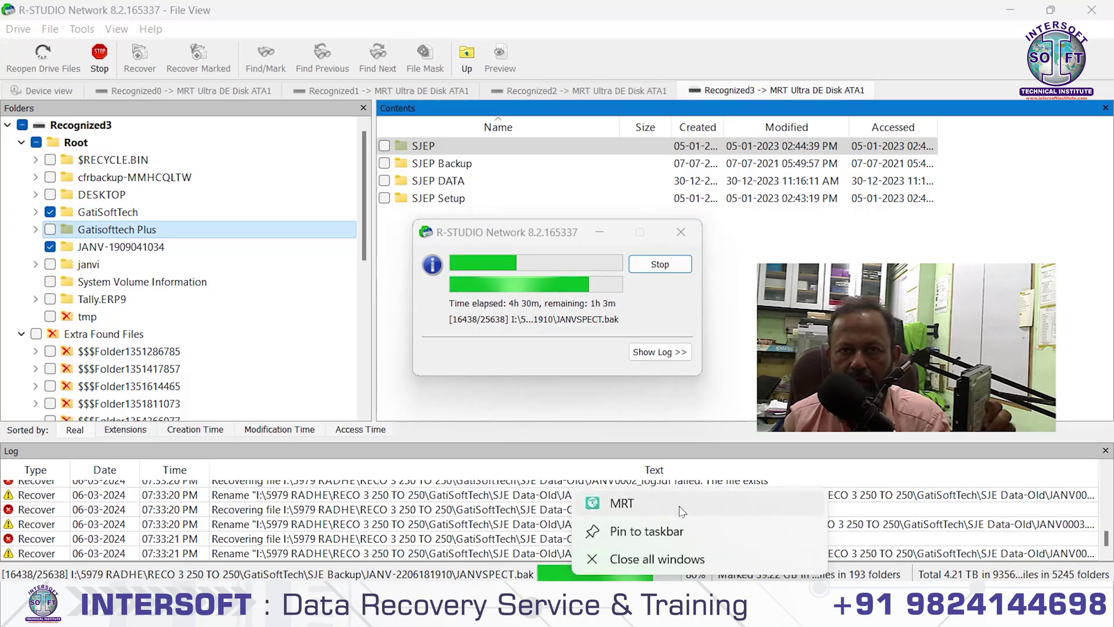
left_click(685, 512)
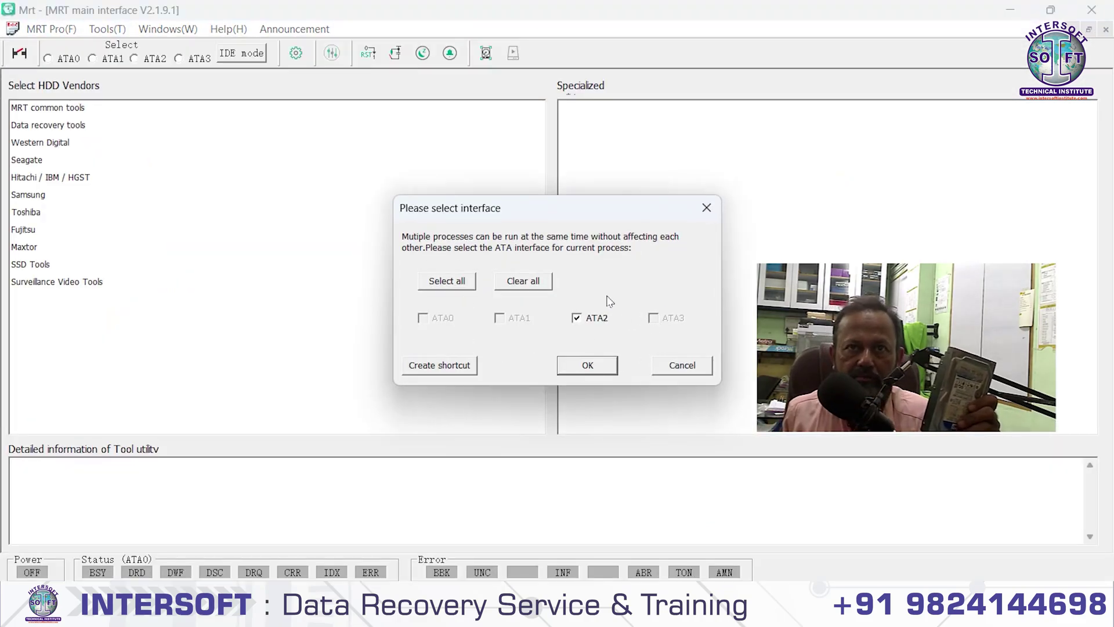
Assign the ATA2 interface to the new MRT process and open its main interface
left_click(588, 365)
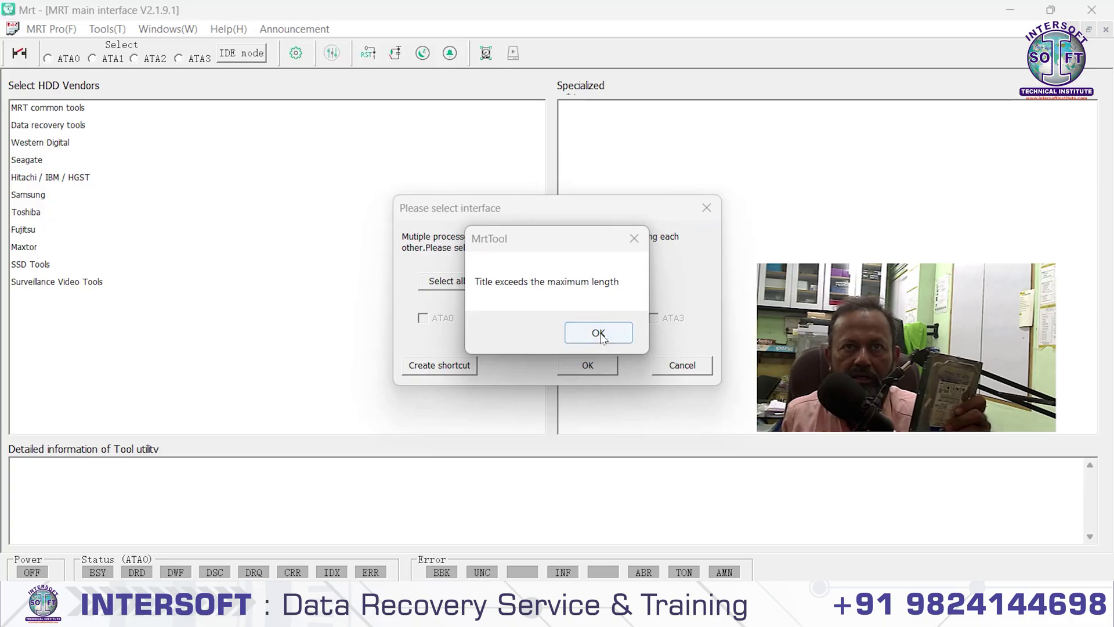
left_click(599, 336)
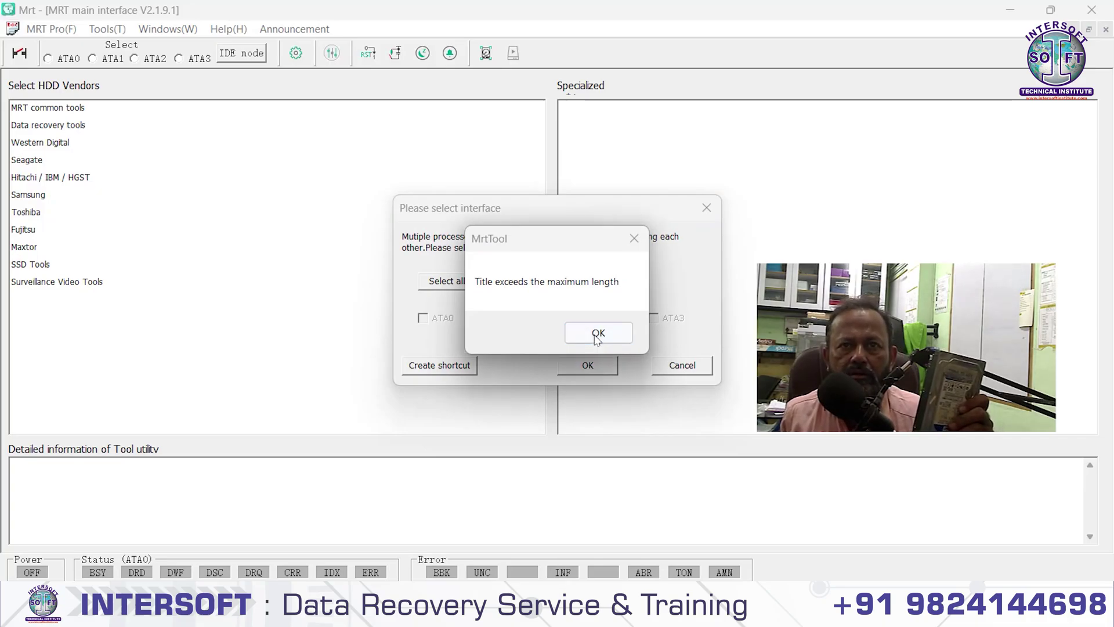
left_click(597, 337)
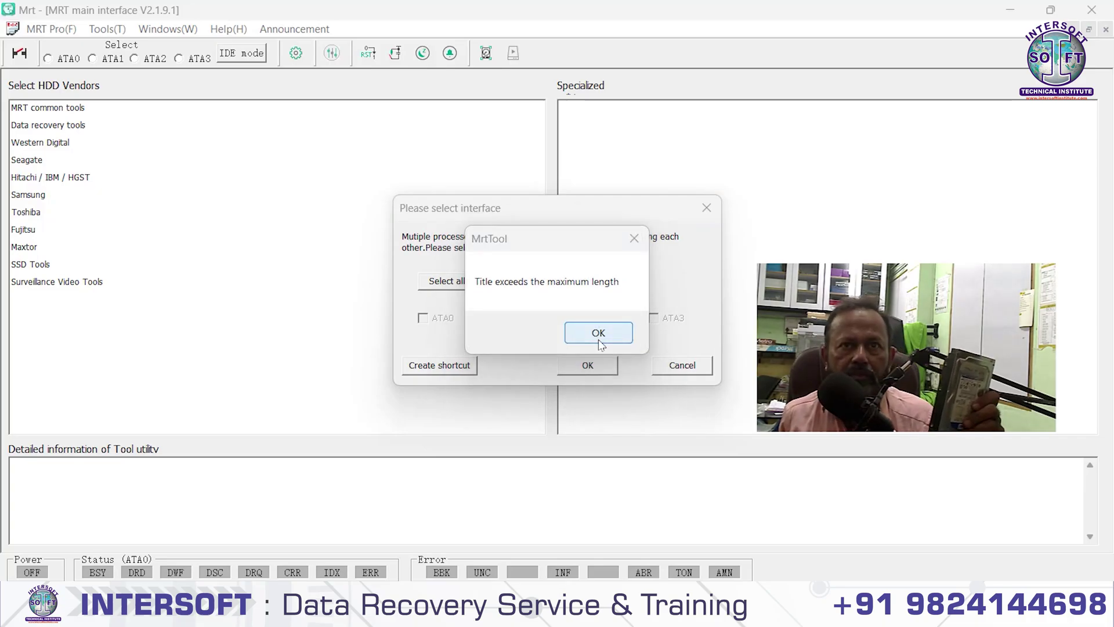
left_click(600, 334)
left_click(587, 366)
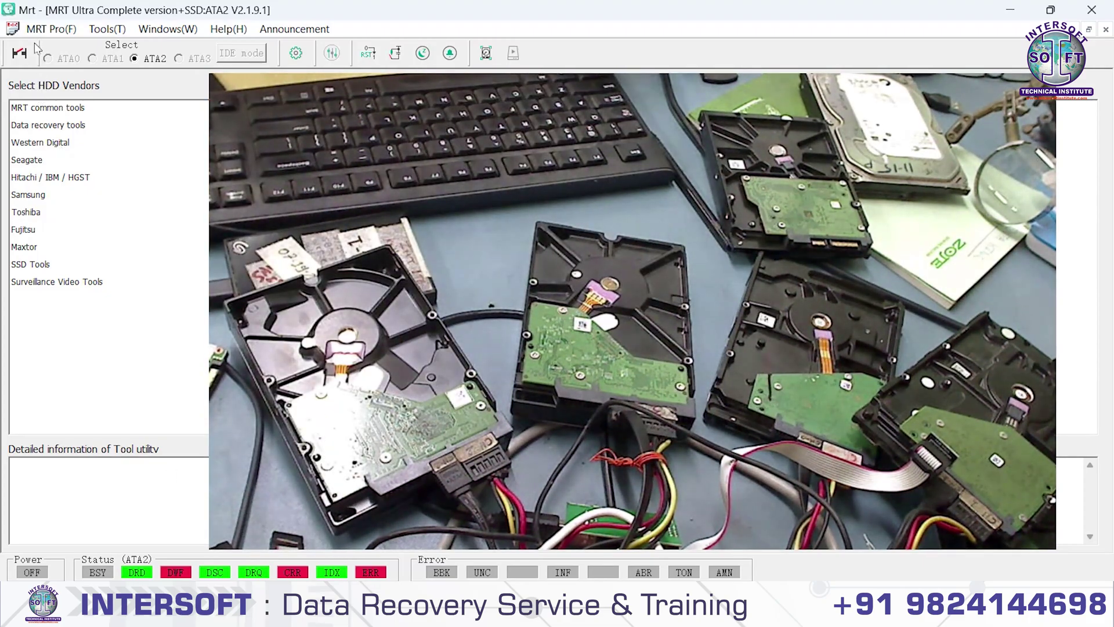
Power on the drive on ATA2, identify its vendor as Western Digital and launch the WDC Marvell utility
left_click(21, 55)
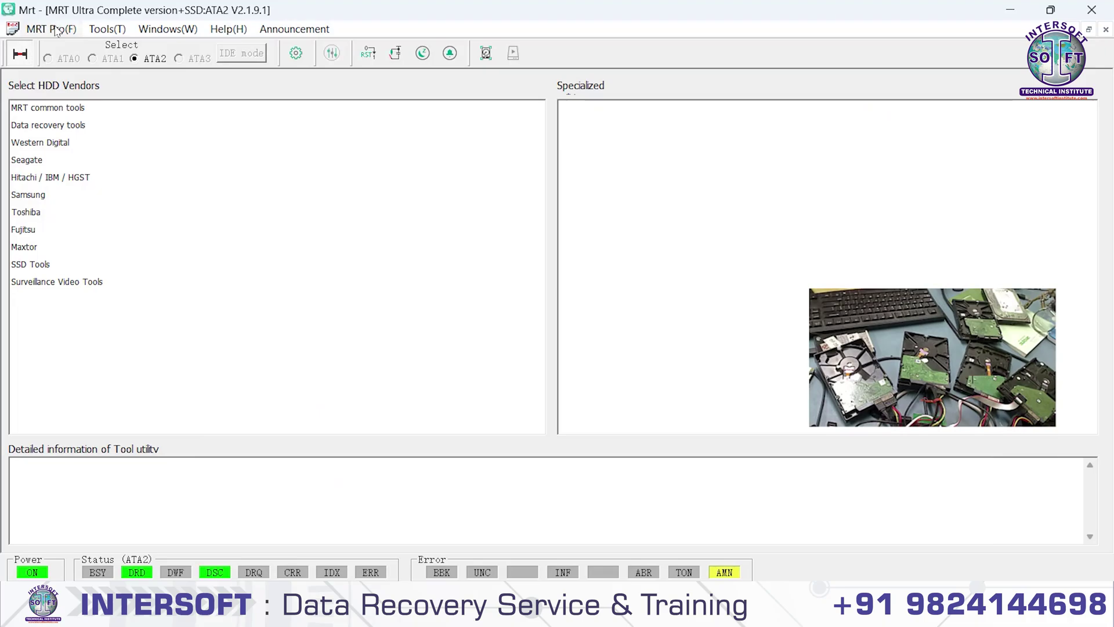
left_click(107, 29)
left_click(486, 54)
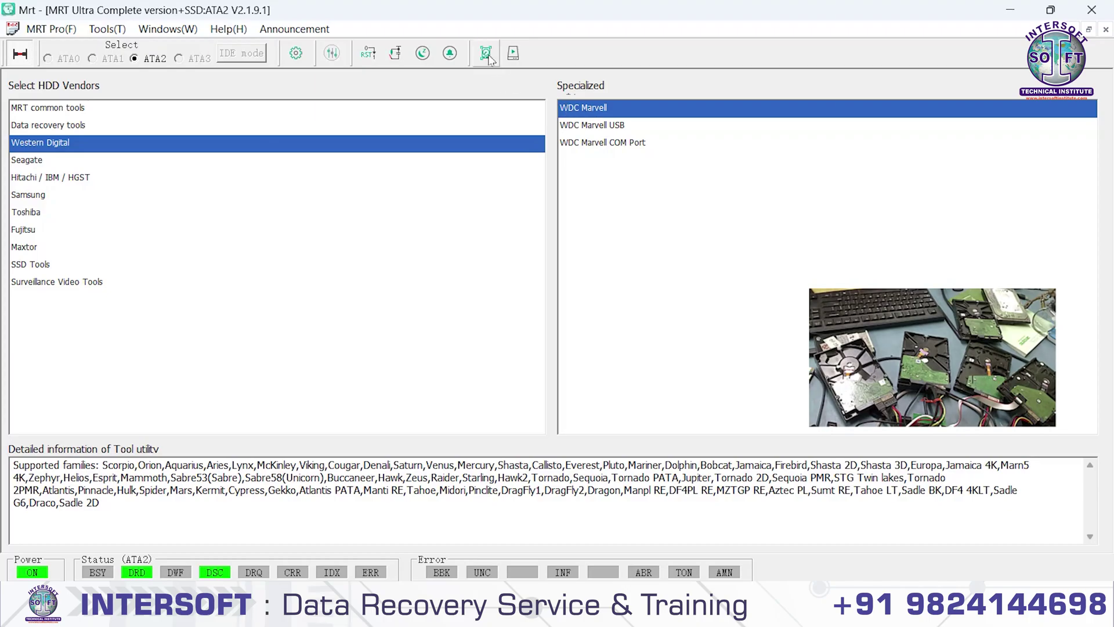
left_click(513, 54)
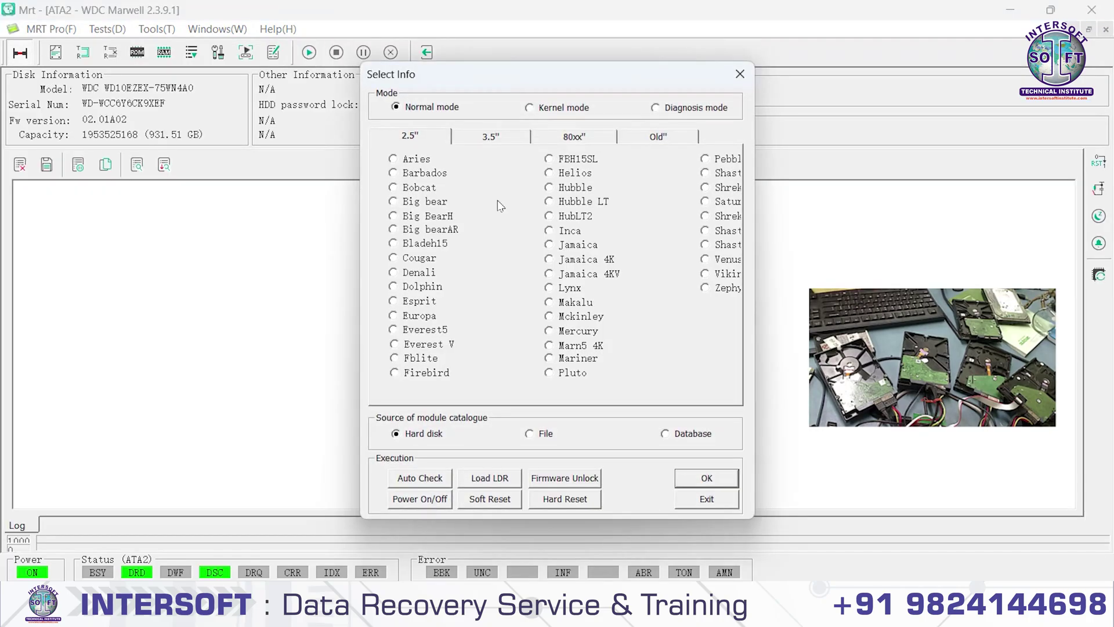
Auto-detect the drive's family in Normal mode with the hard disk as module catalogue source, and load the drive in the utility
left_click(492, 140)
left_click(577, 137)
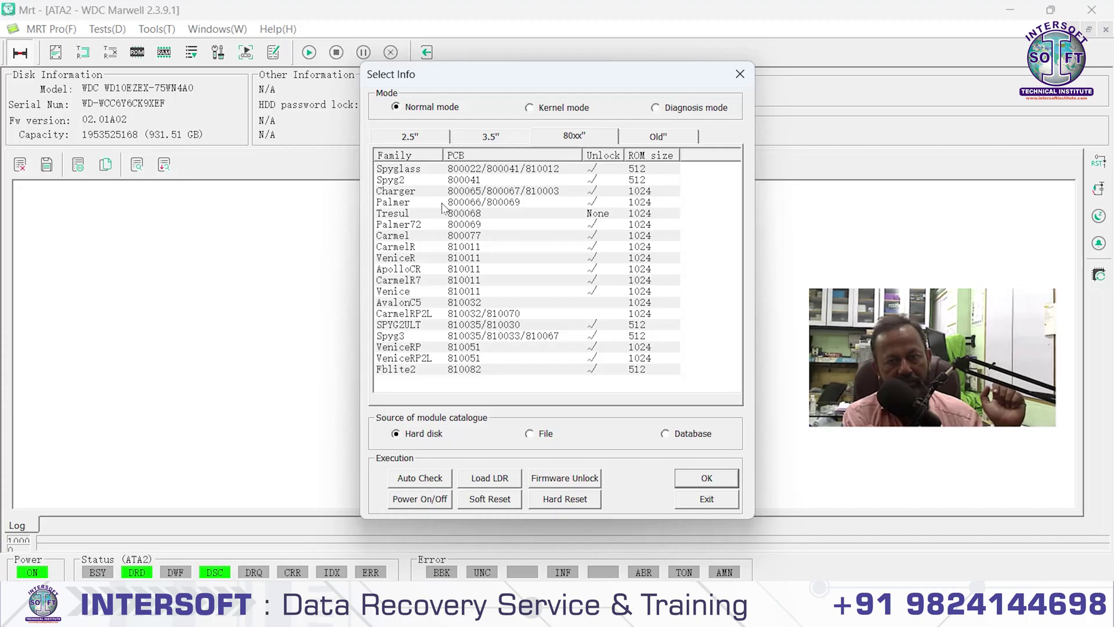
left_click(498, 142)
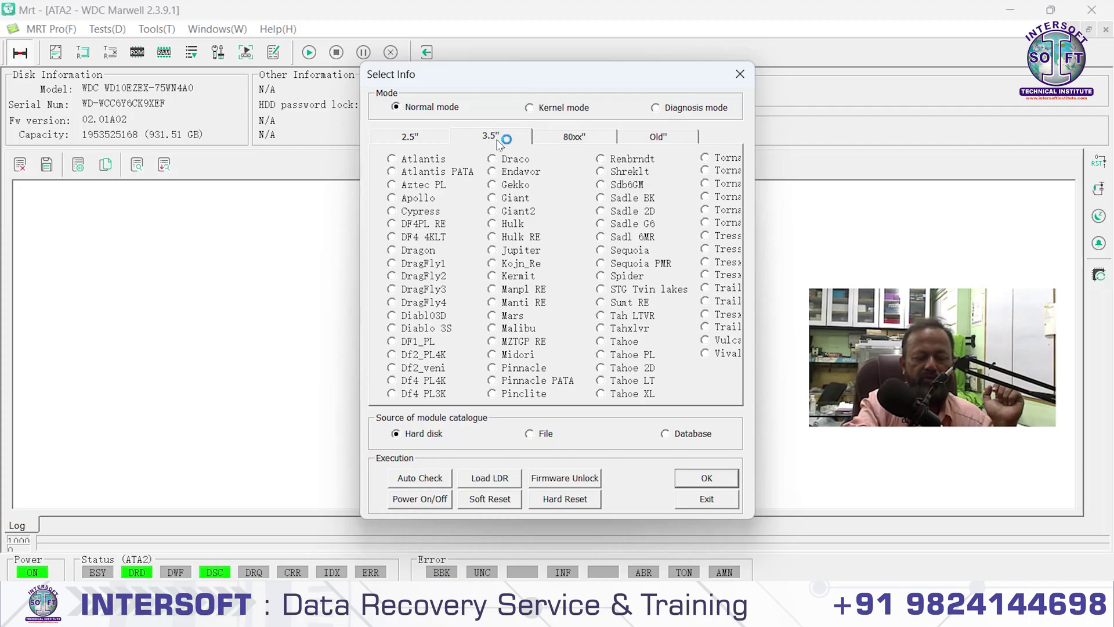
left_click(411, 137)
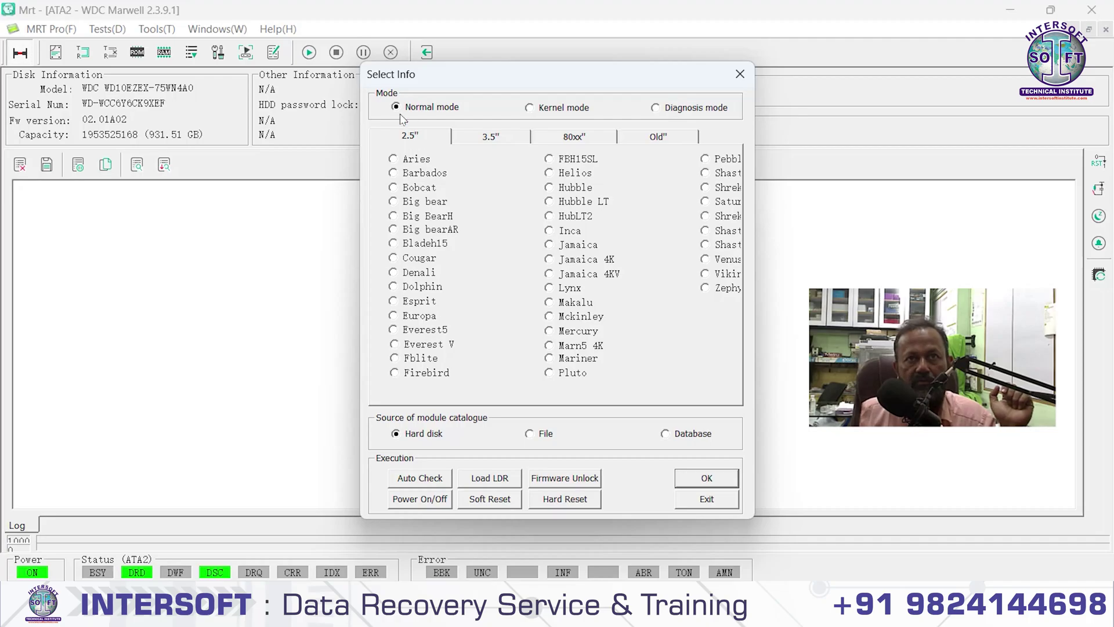
left_click(507, 138)
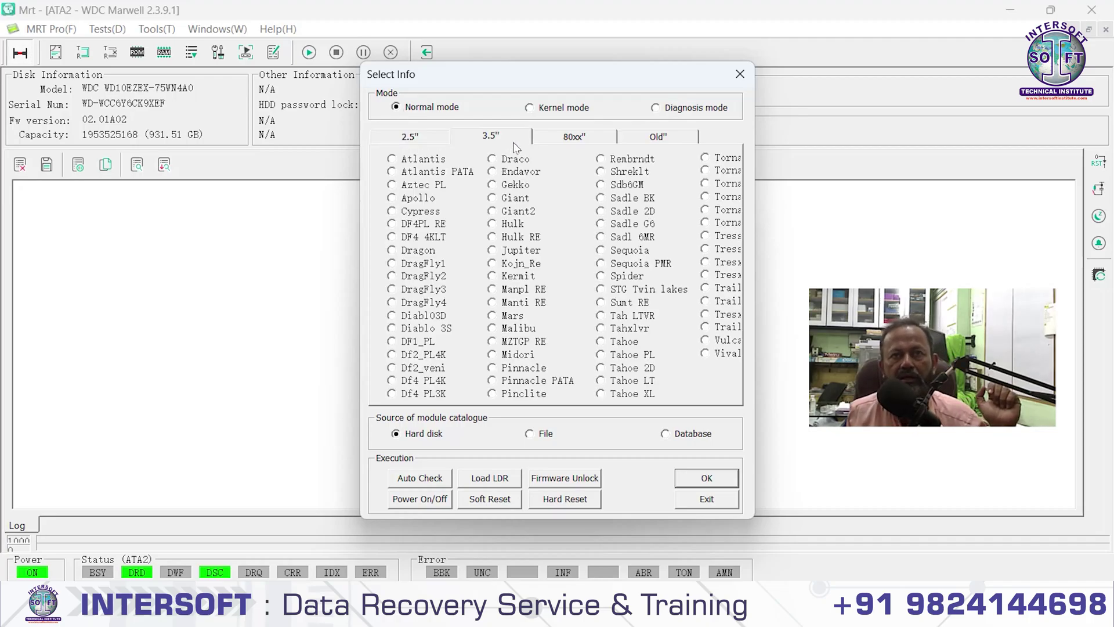
left_click(425, 479)
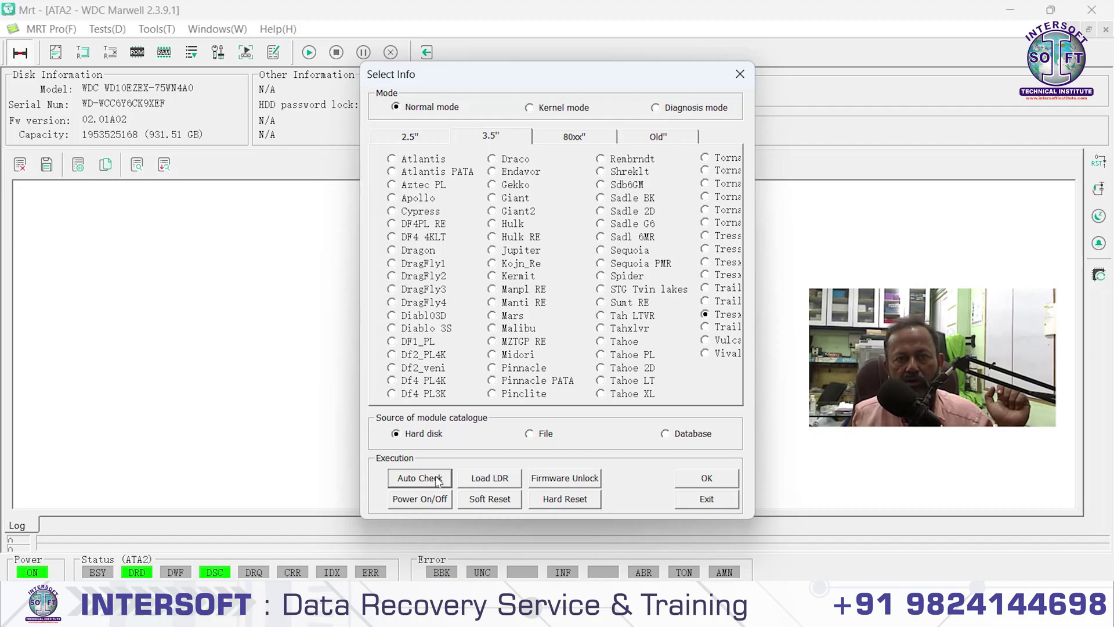
left_click(706, 479)
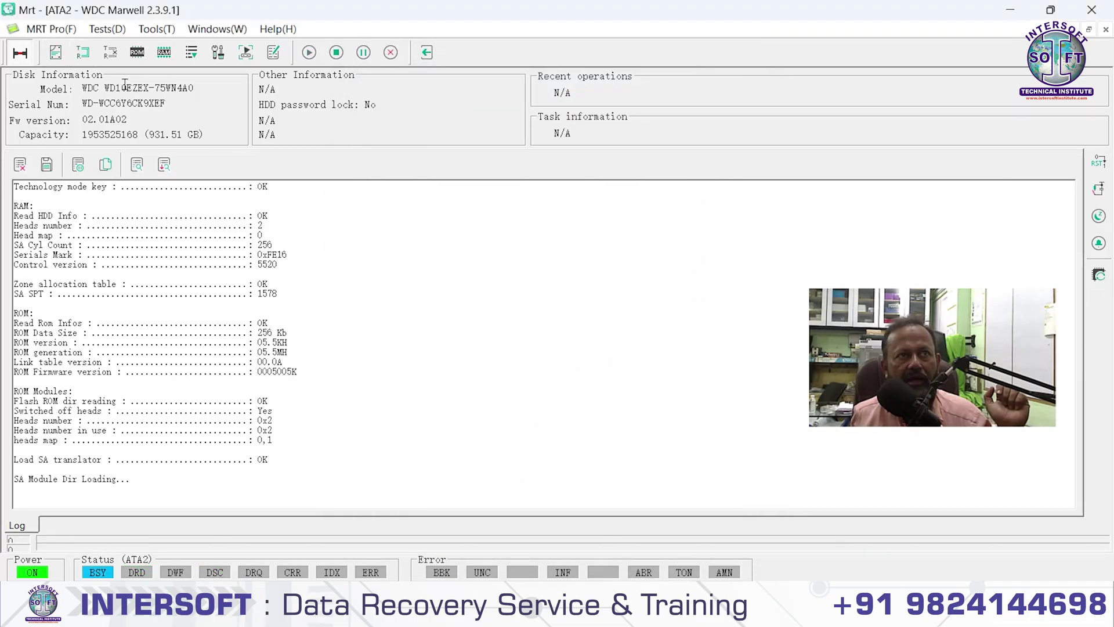
Examine the drive's model, serial number, firmware version and capacity, plus the zone allocation, ROM and SA module entries in the log
left_click_drag(125, 87, 63, 82)
left_click_drag(160, 94, 60, 97)
left_click_drag(135, 119, 80, 119)
left_click_drag(201, 127, 86, 131)
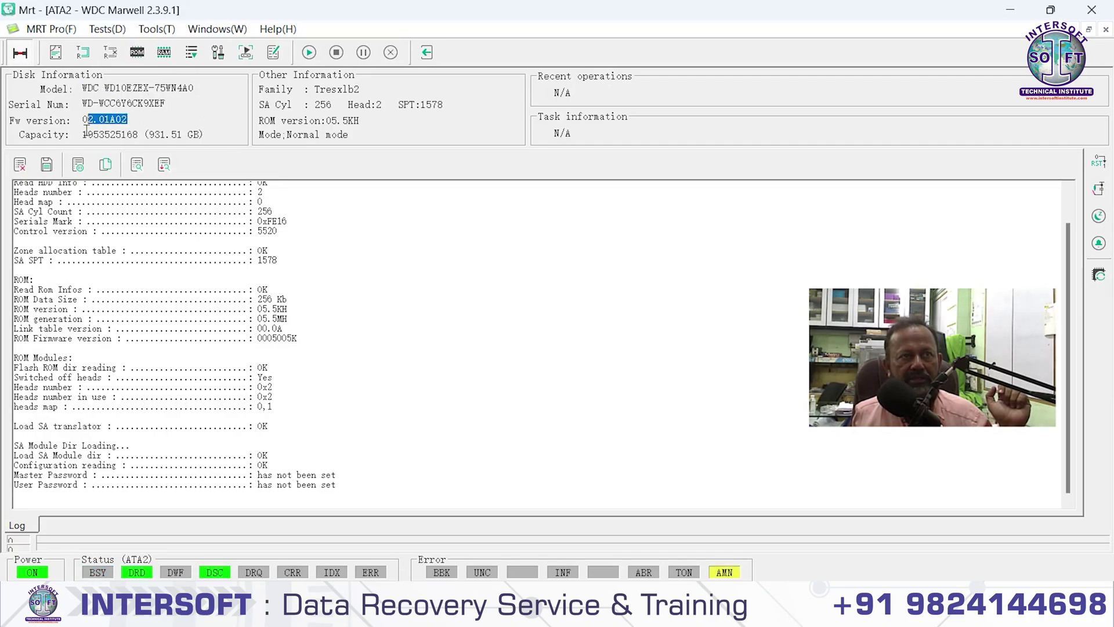
scroll(168, 251, "up", 1)
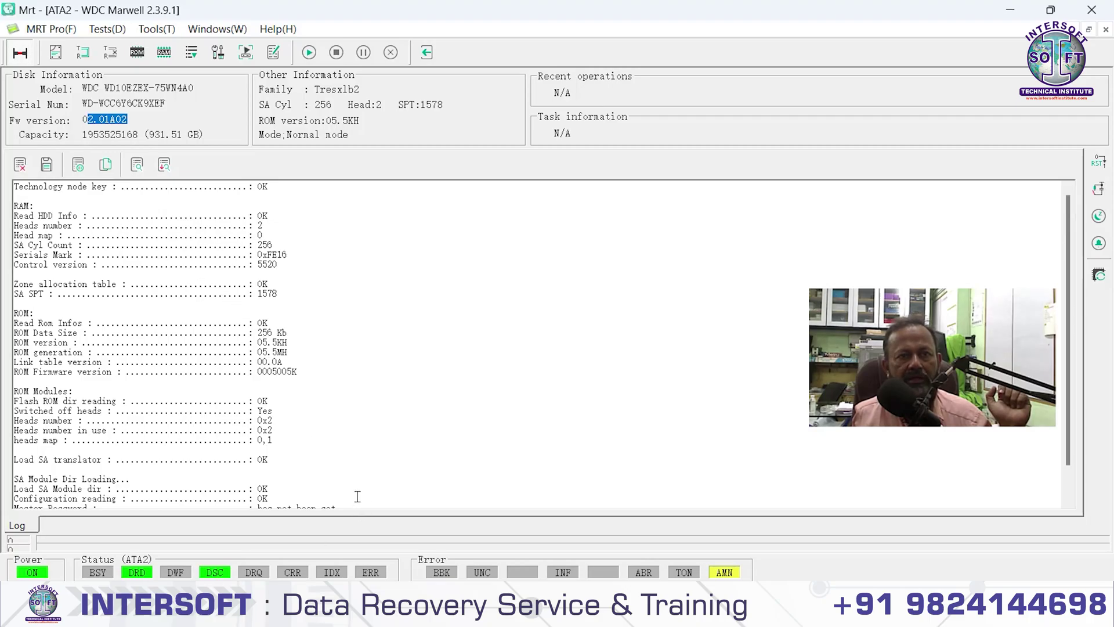
left_click_drag(277, 294, 2, 283)
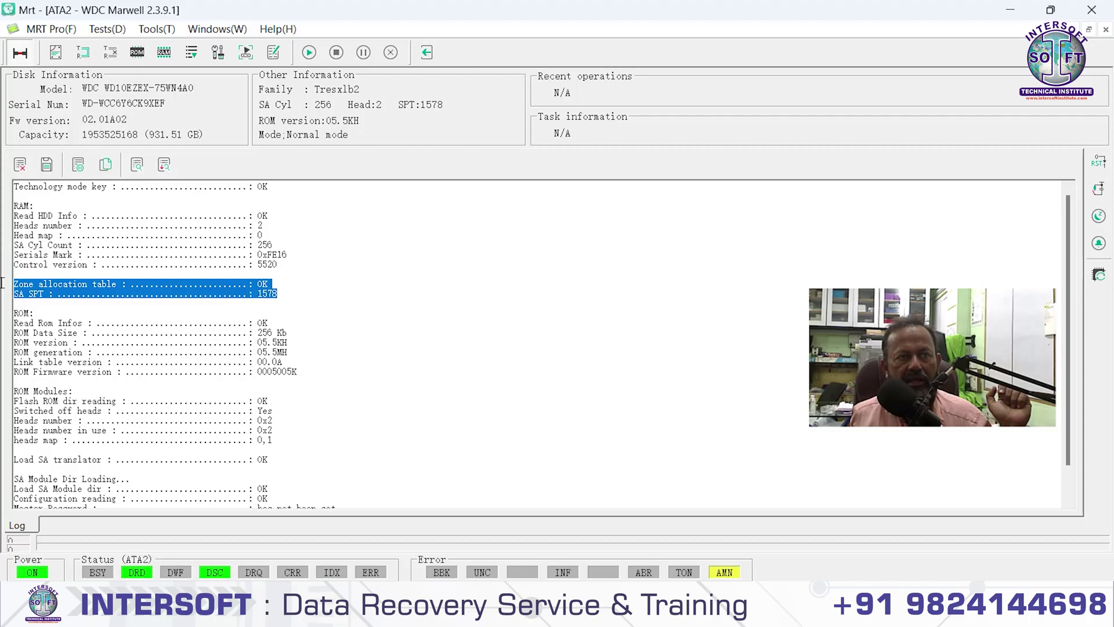
scroll(229, 429, "down", 1)
left_click_drag(351, 486, 2, 425)
left_click_drag(303, 336, 53, 268)
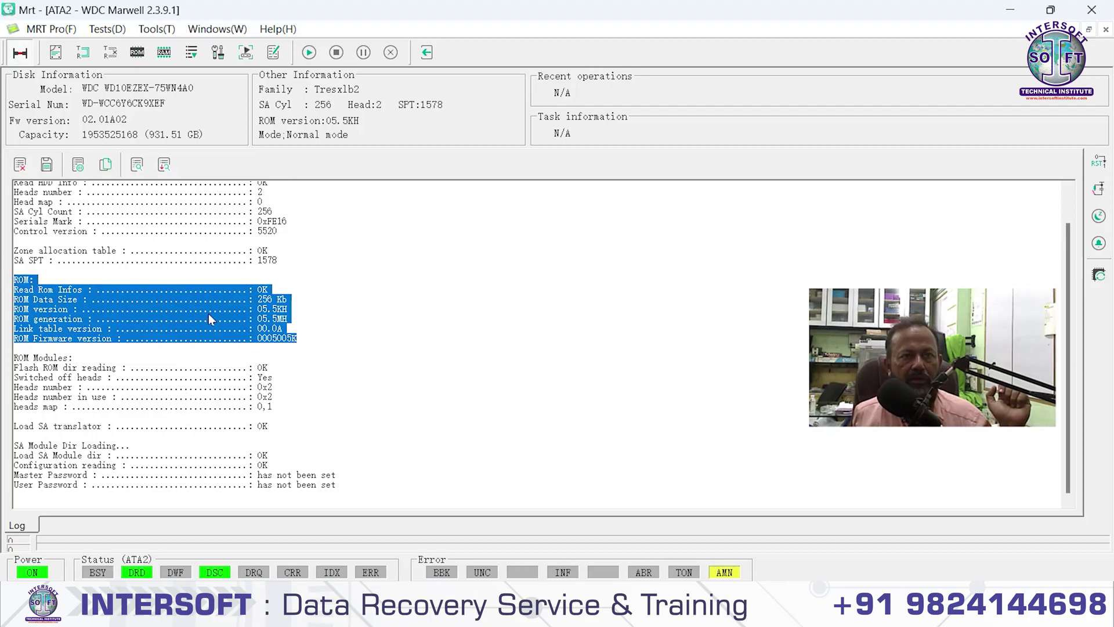
scroll(209, 318, "up", 1)
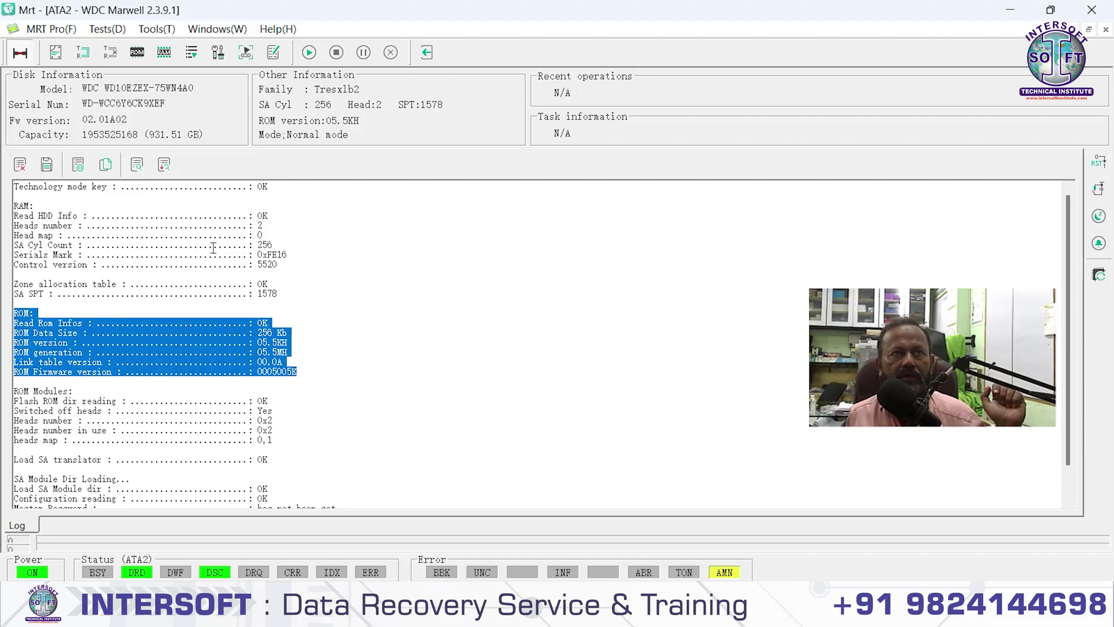
left_click(55, 32)
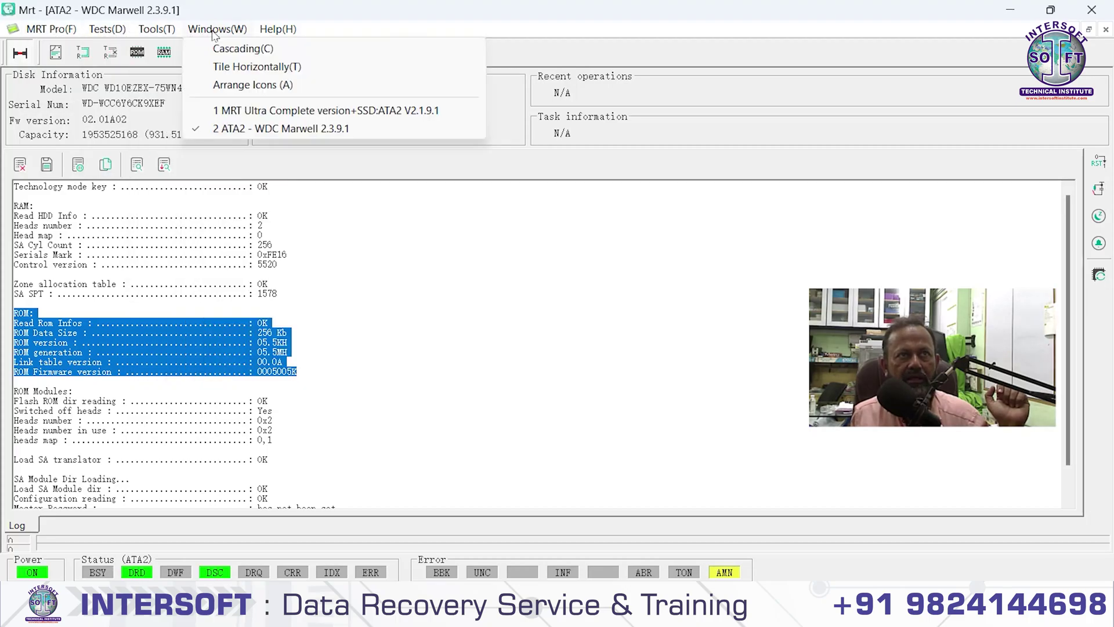
left_click(400, 323)
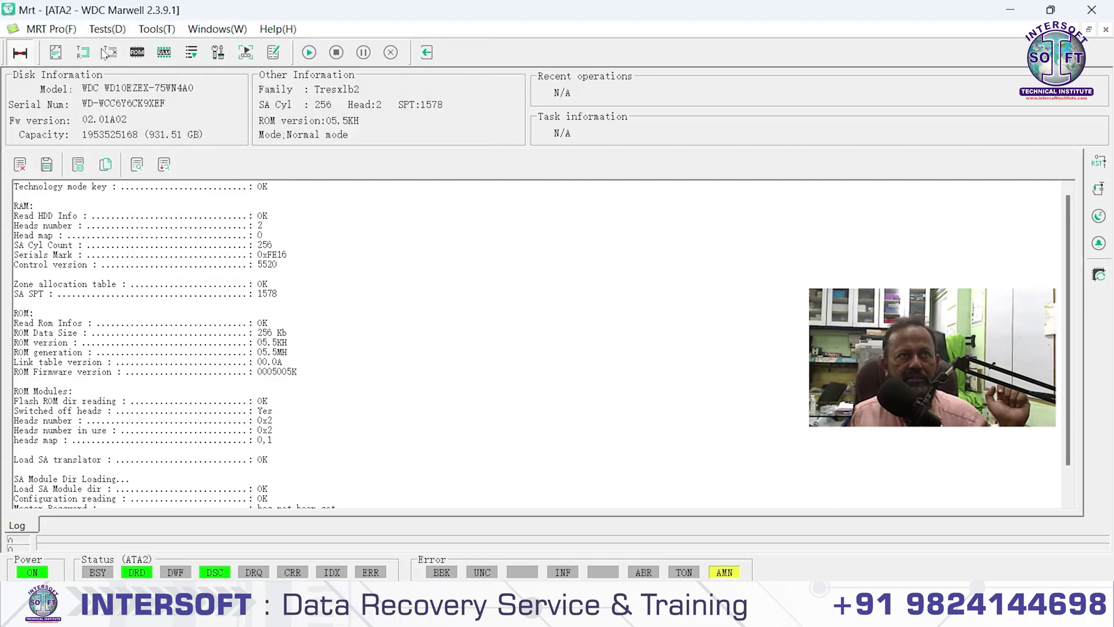
left_click(137, 52)
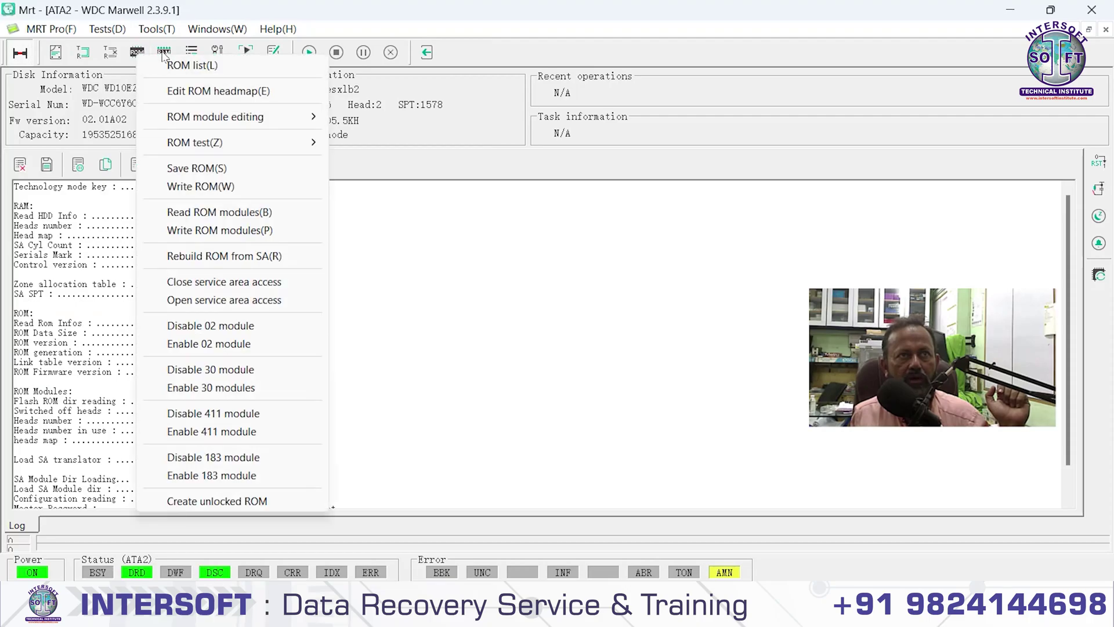
left_click(107, 30)
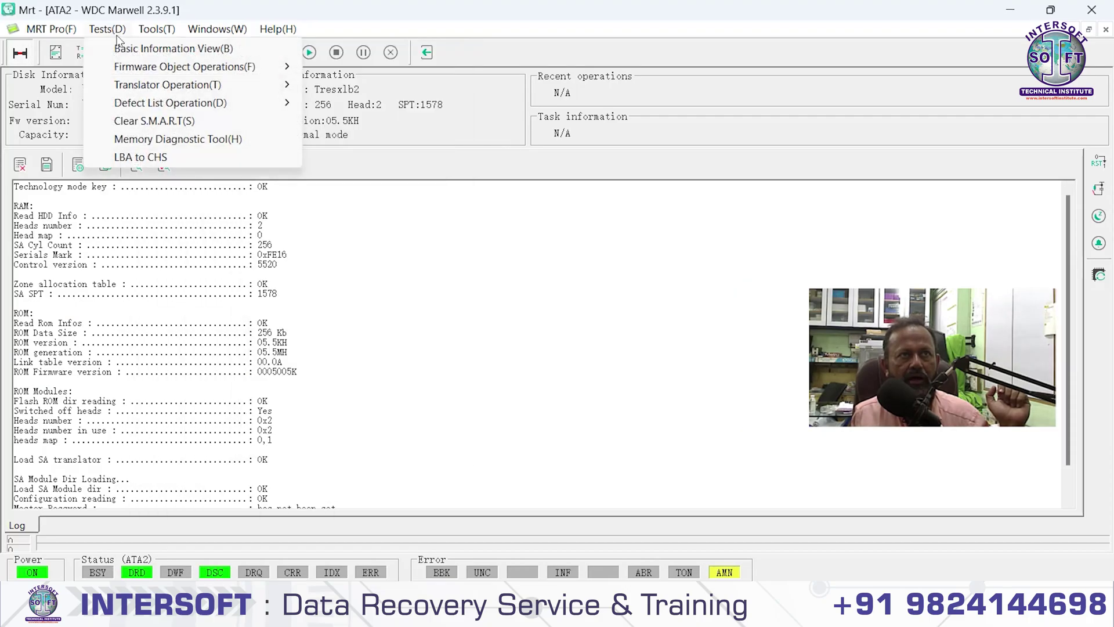
mouse_move(267, 66)
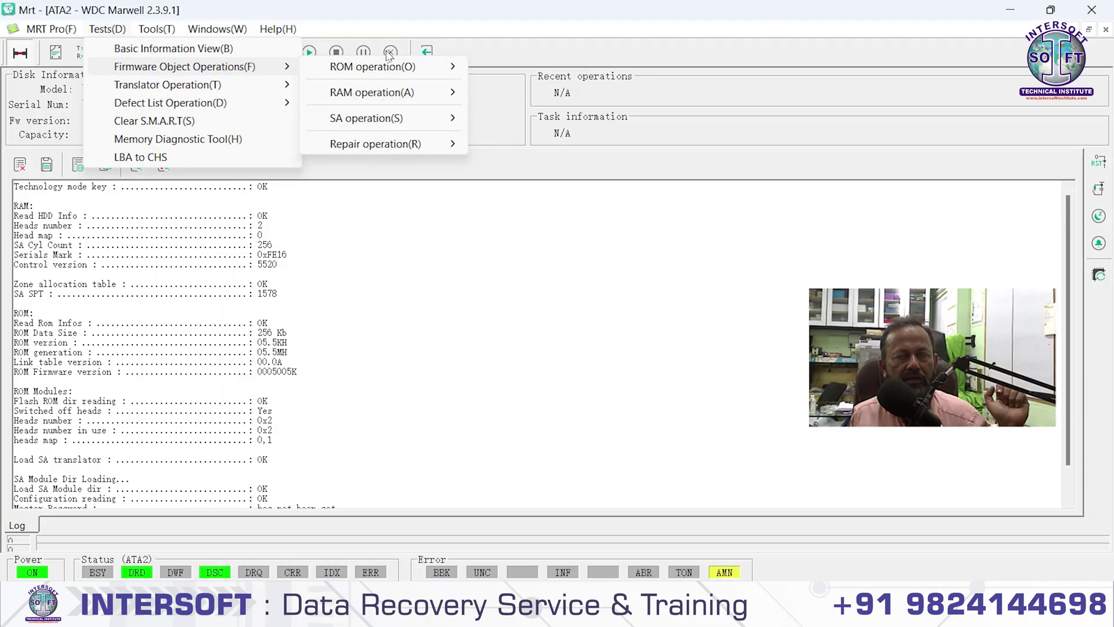
left_click(381, 244)
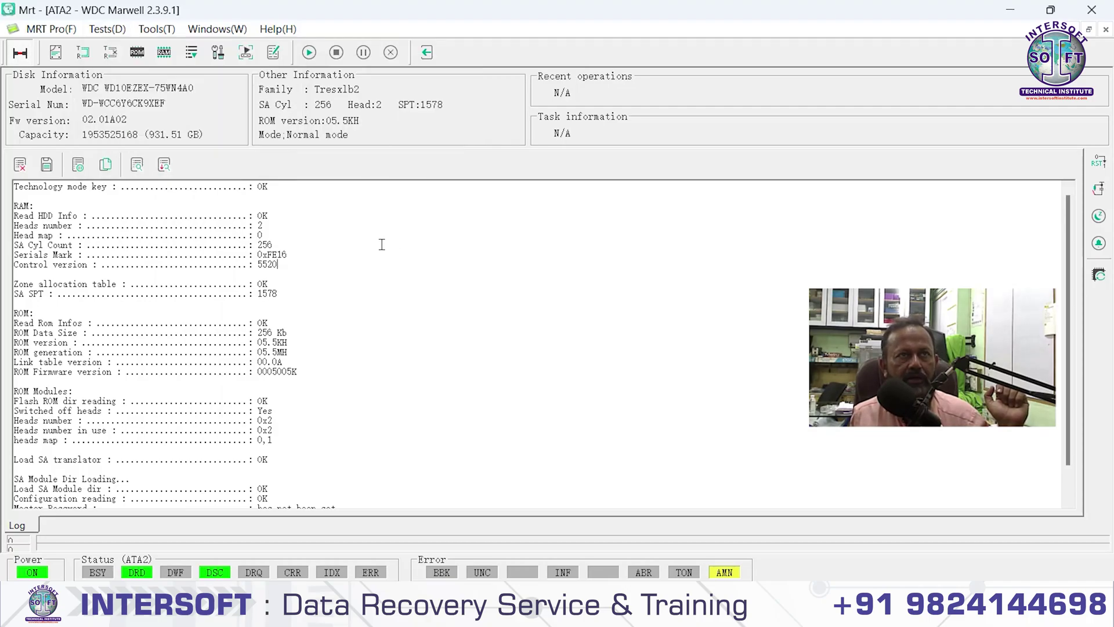
Review the available ROM, RAM and service area operations, and open the SA module list to look through its modules
left_click(138, 55)
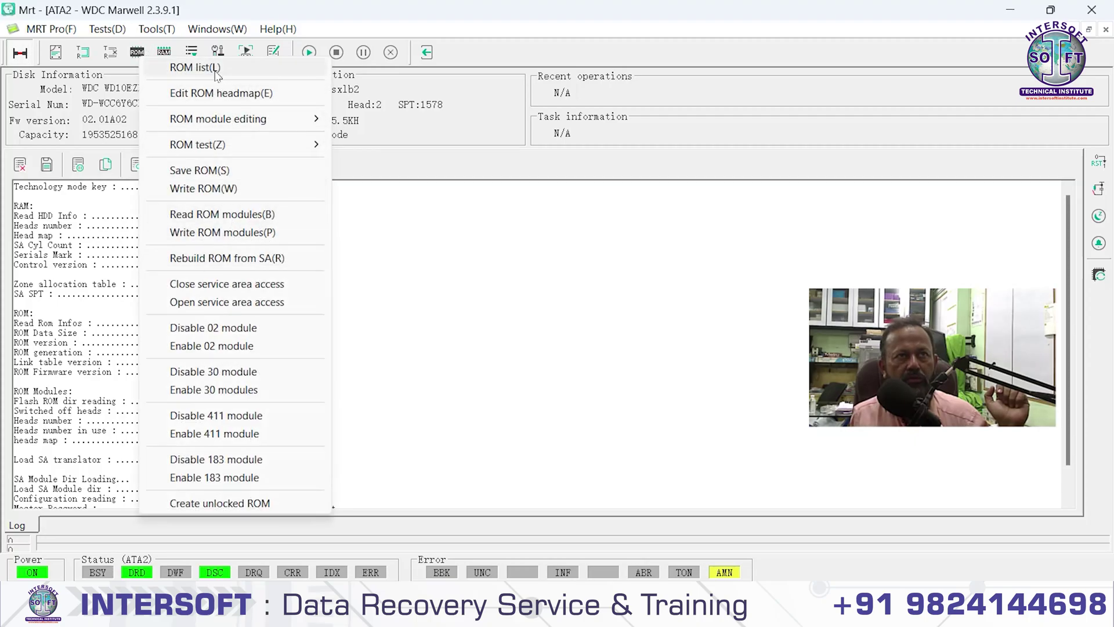
left_click(164, 52)
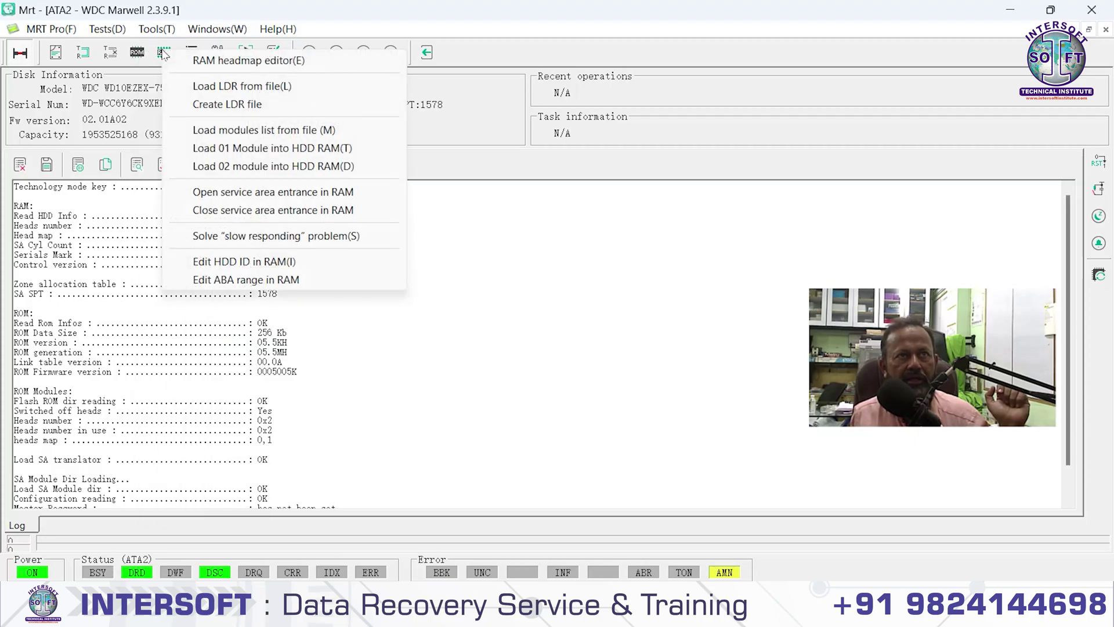
left_click(477, 387)
left_click(191, 51)
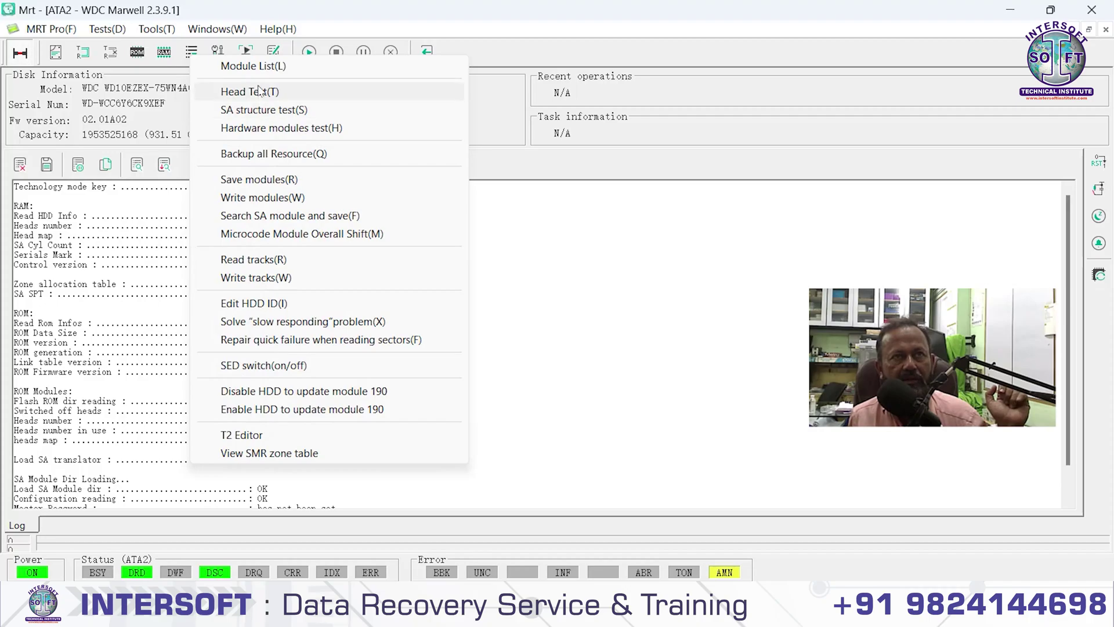
left_click(260, 66)
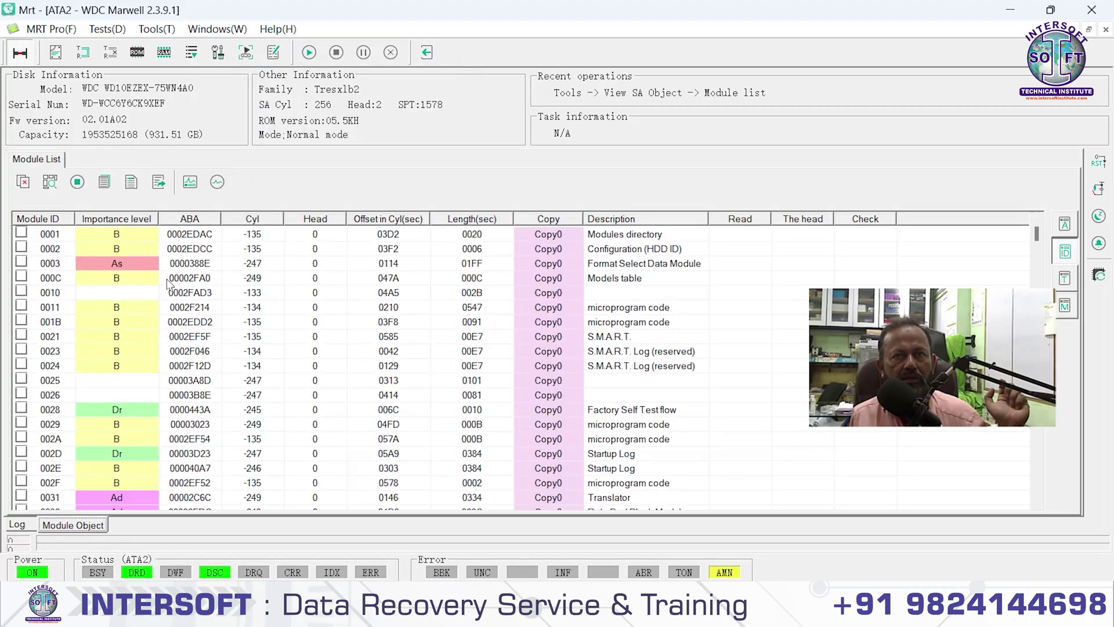
scroll(122, 270, "down", 6)
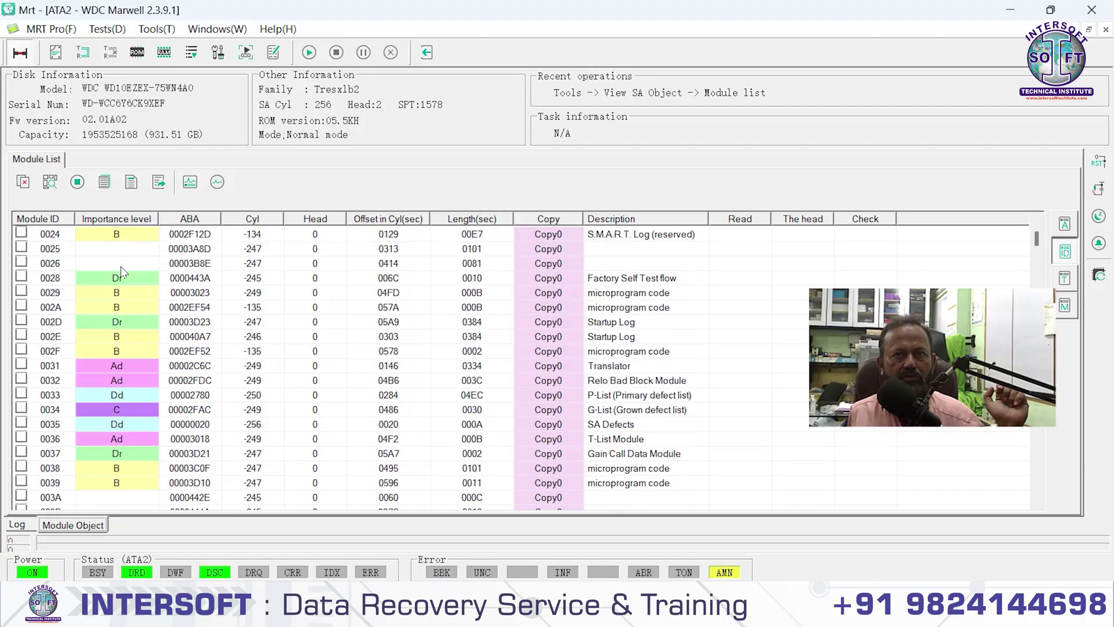
scroll(122, 270, "up", 6)
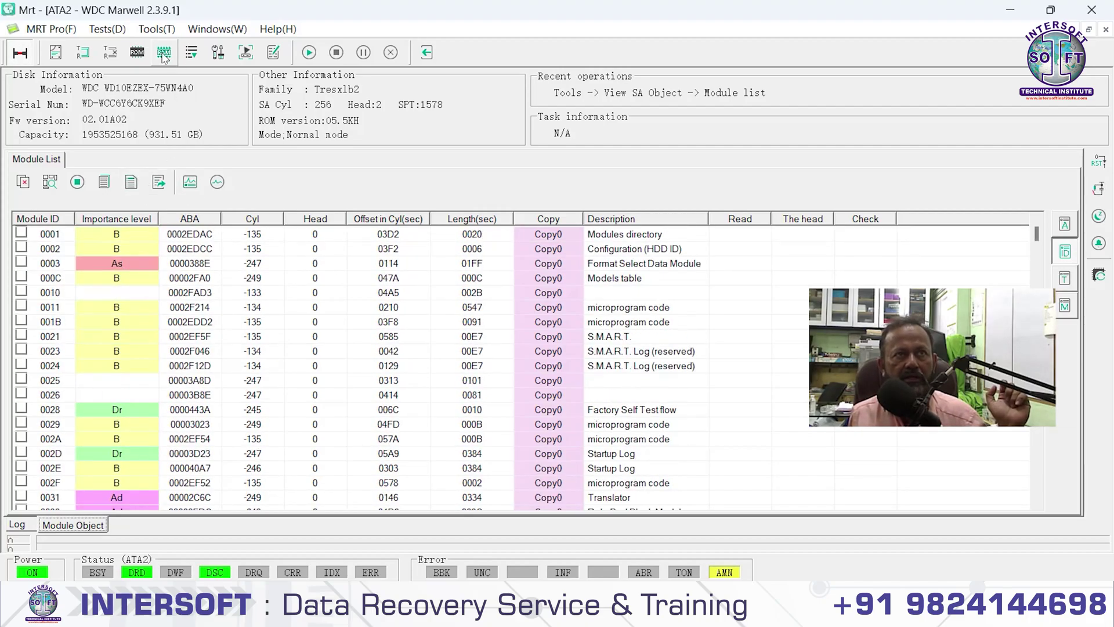
Review the ROM and self-test operations and open the ROM list to view the drive's ROM modules
left_click(138, 52)
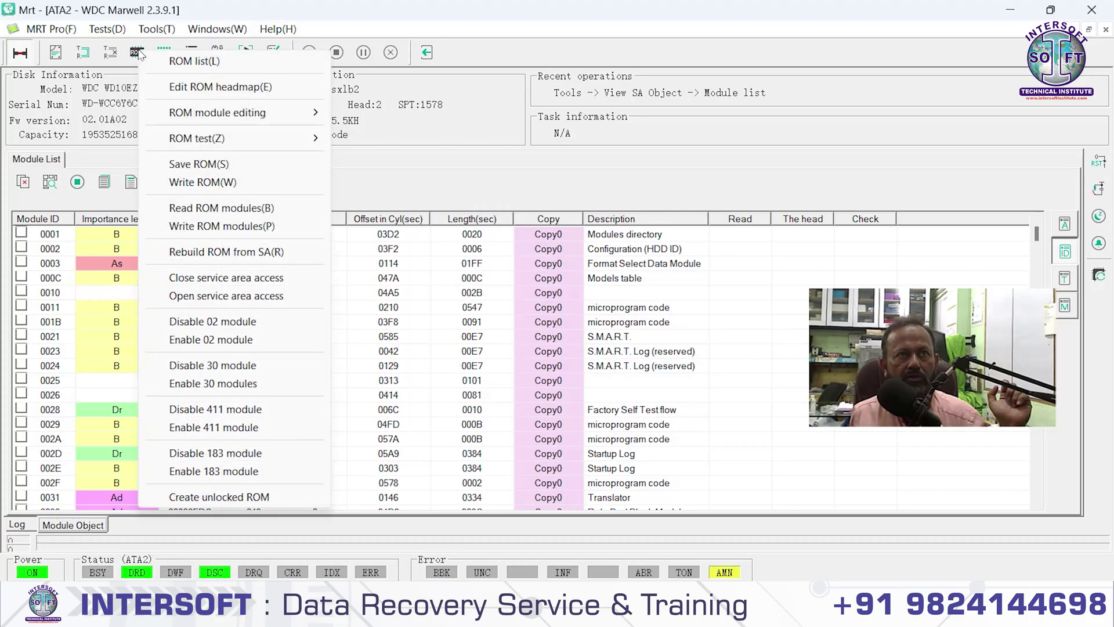
left_click(484, 195)
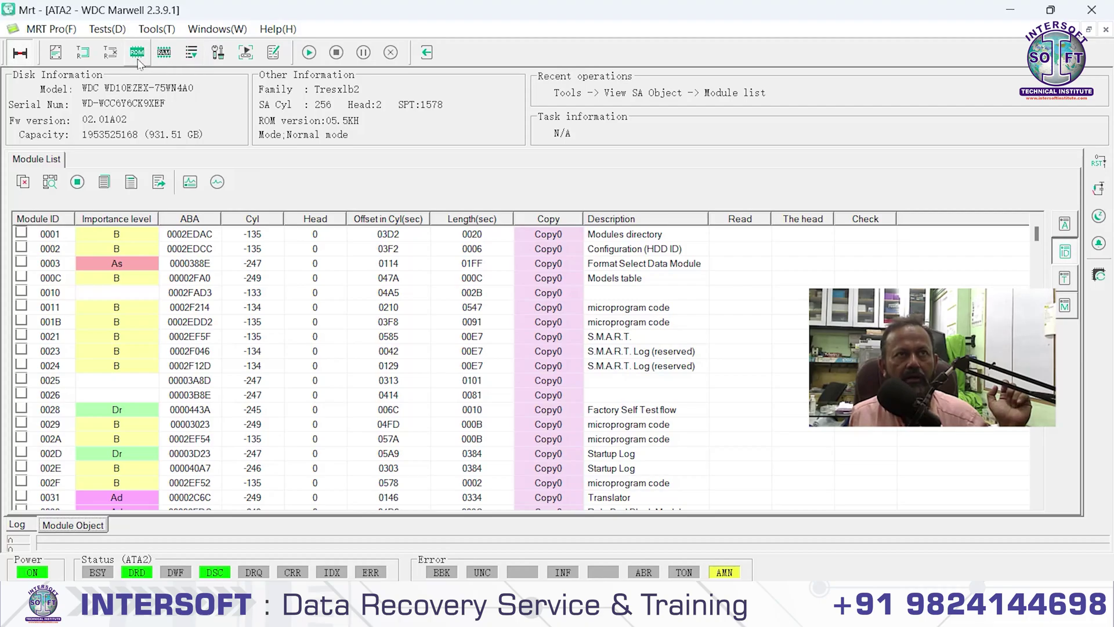
left_click(182, 57)
left_click(163, 51)
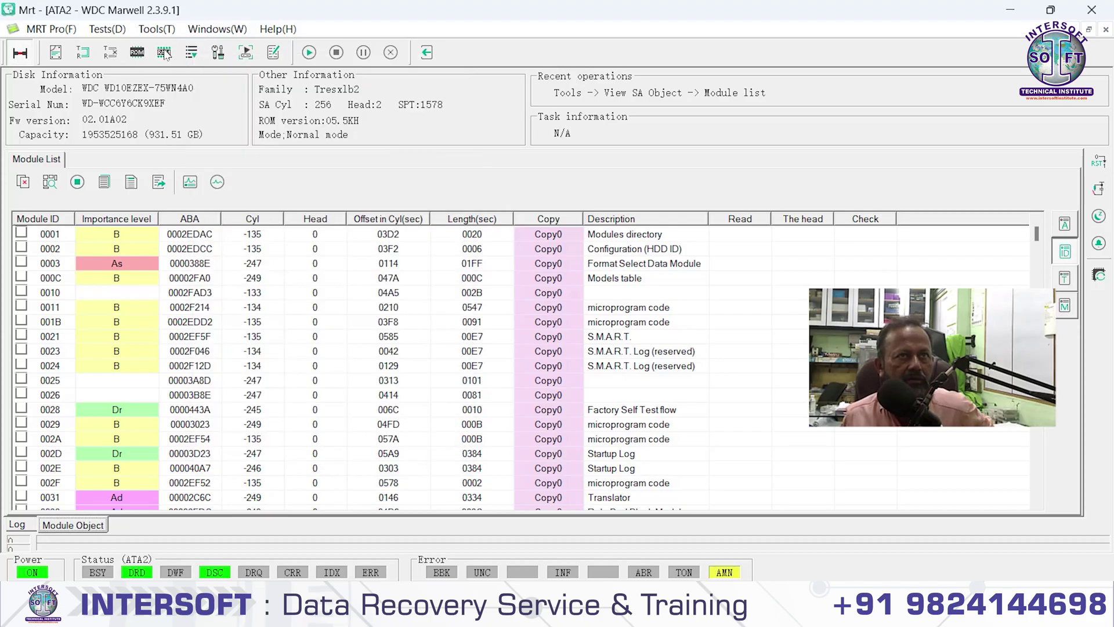
left_click(135, 51)
left_click(217, 46)
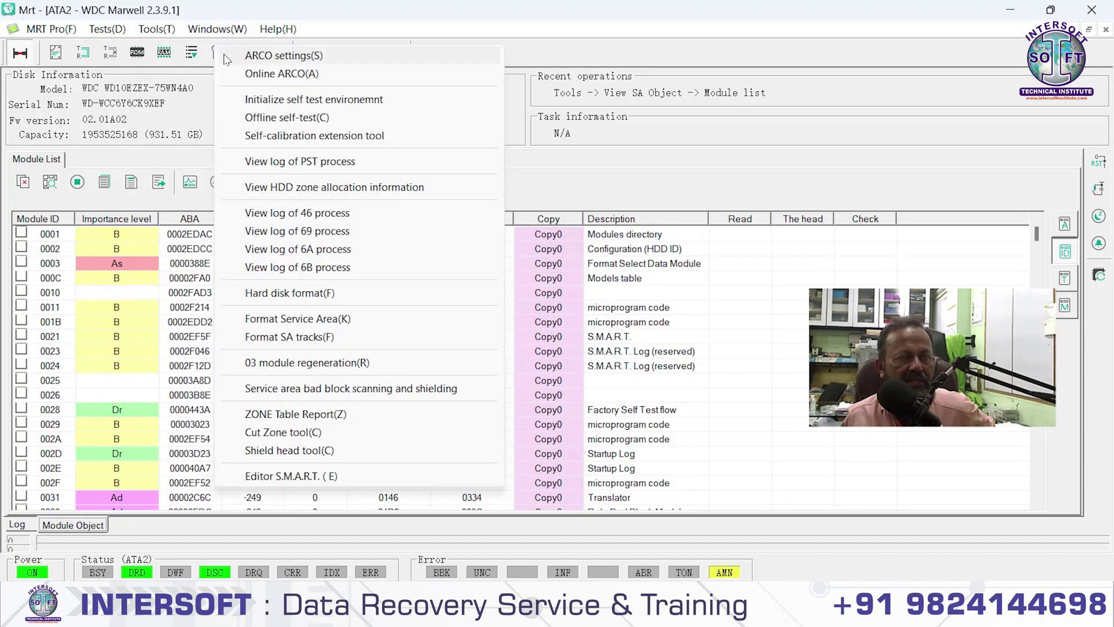
left_click(139, 54)
left_click(169, 58)
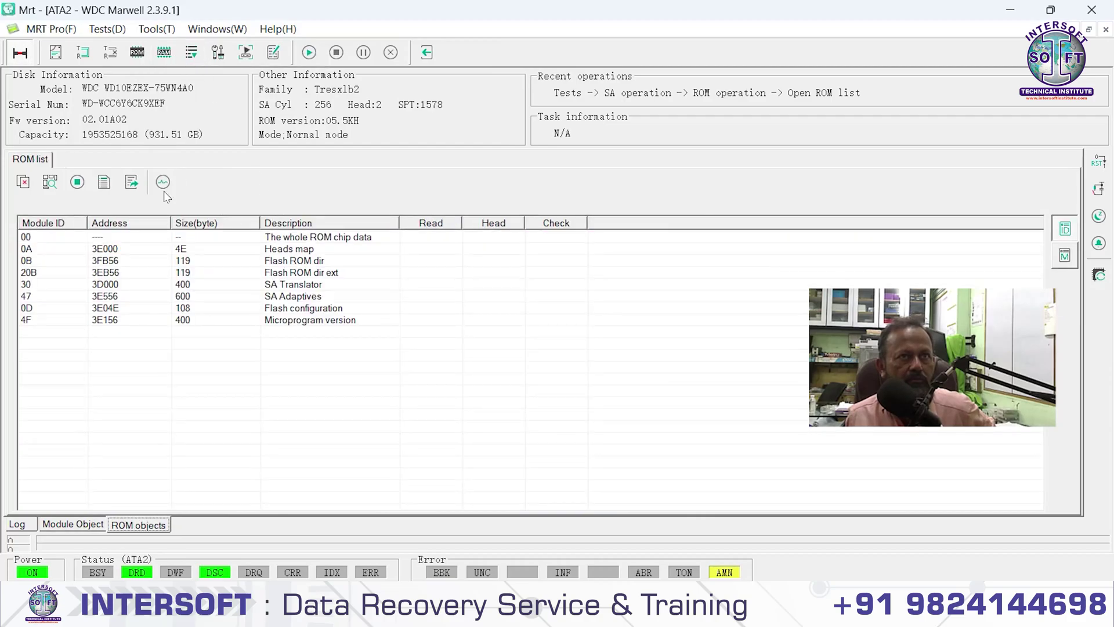
Return to the SA module list and close it, and highlight the drive's RAM, ROM and SA module entries in the log
left_click(192, 52)
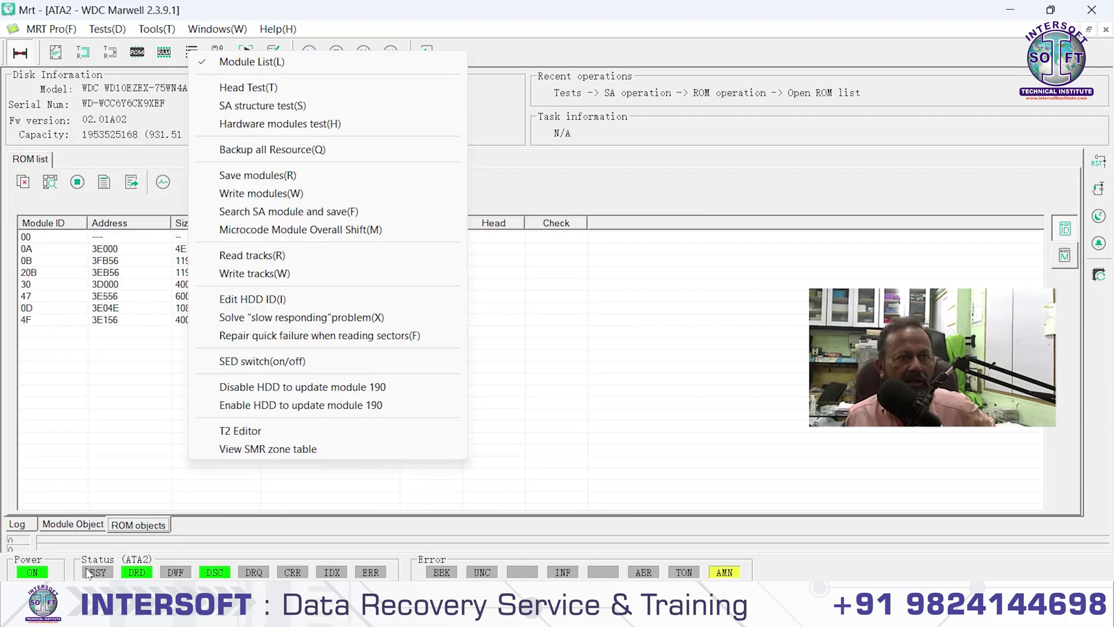
left_click(64, 525)
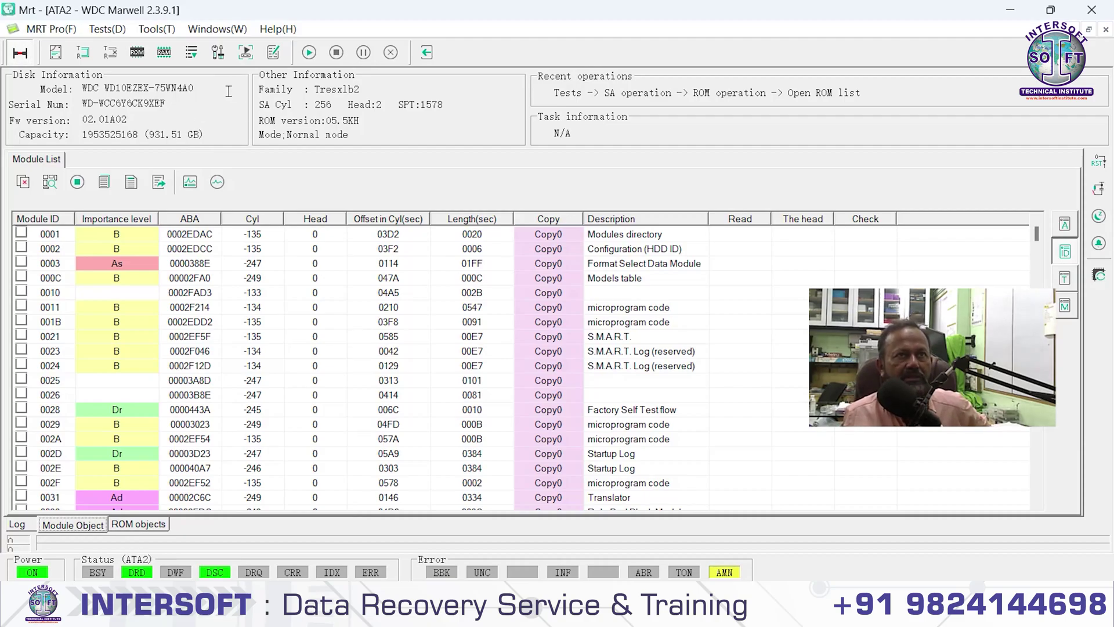
left_click(21, 184)
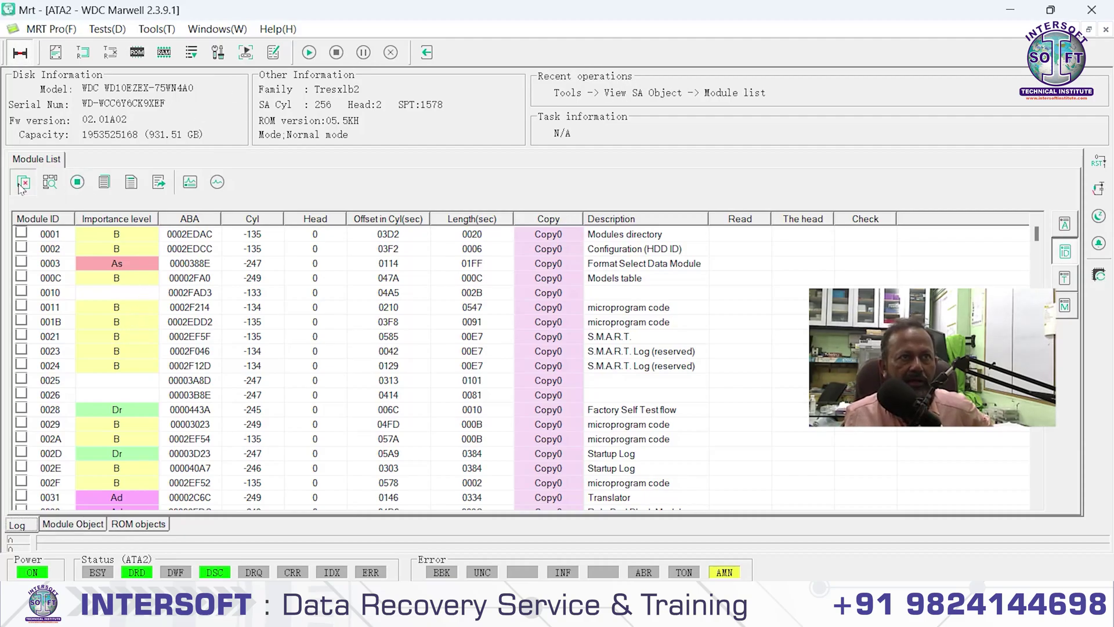
left_click(22, 184)
scroll(287, 456, "down", 2)
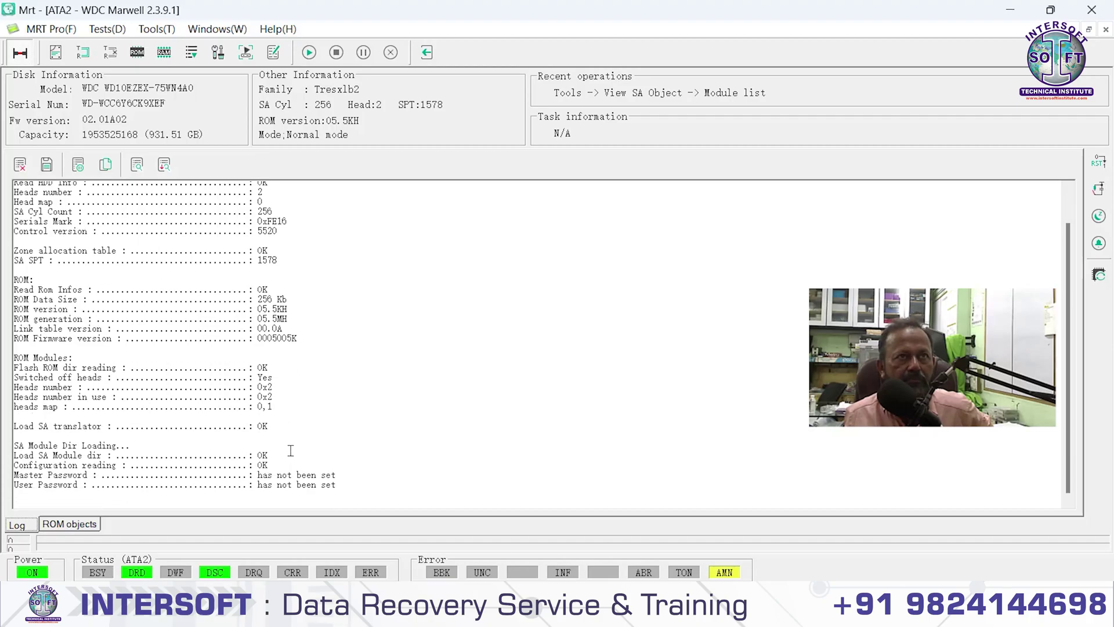
left_click_drag(344, 478, 108, 104)
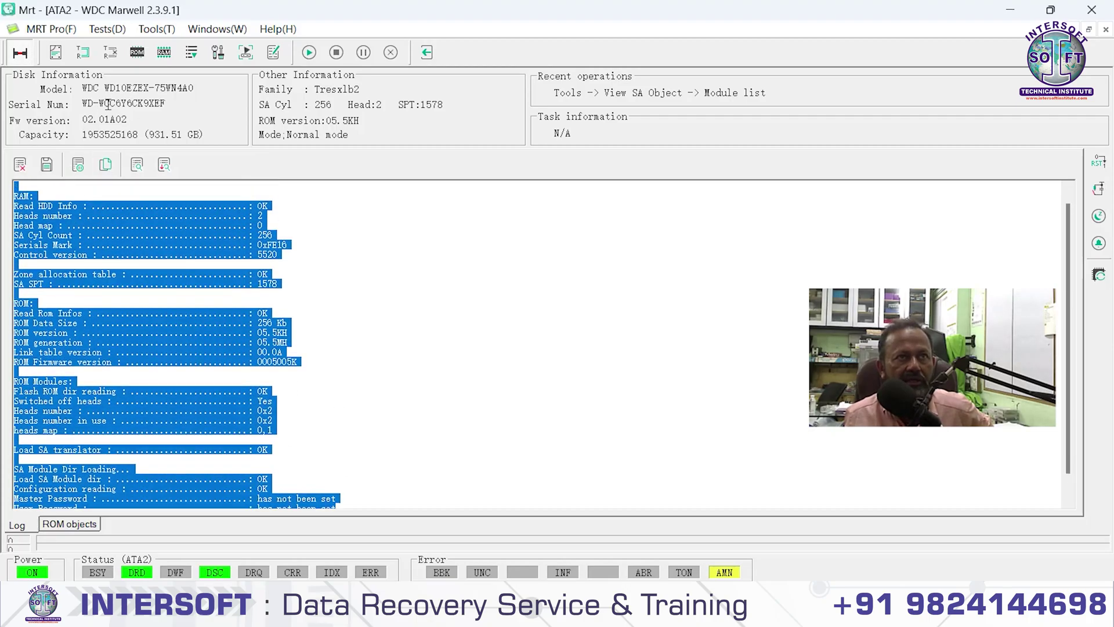
View the drive's user data in the Sector Viewer, starting at sector 0 with a count of 1
left_click(156, 29)
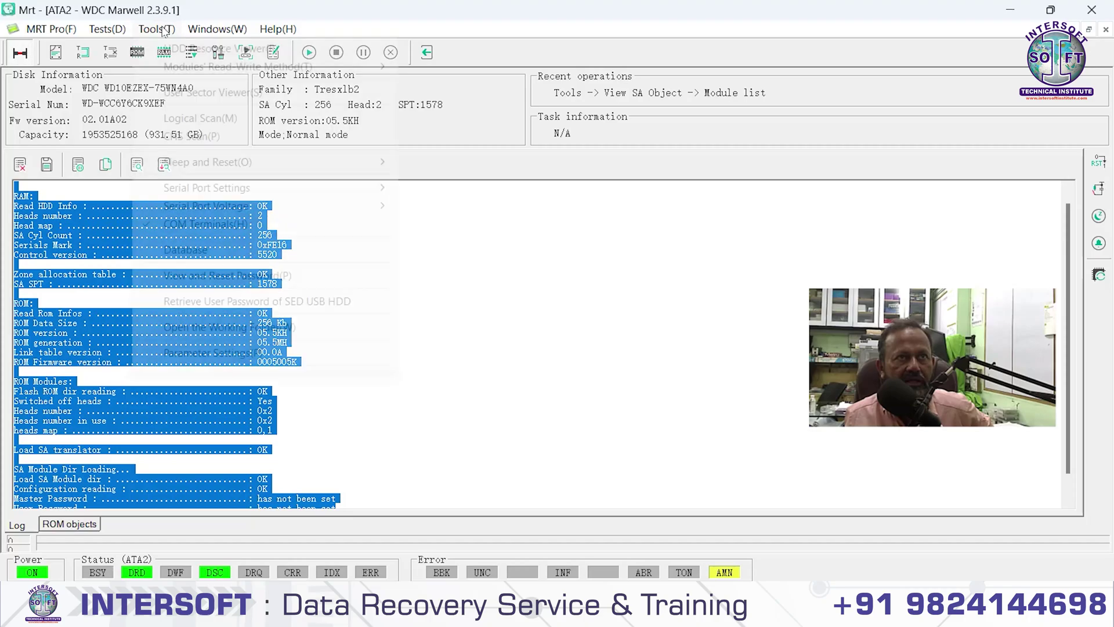
left_click(194, 92)
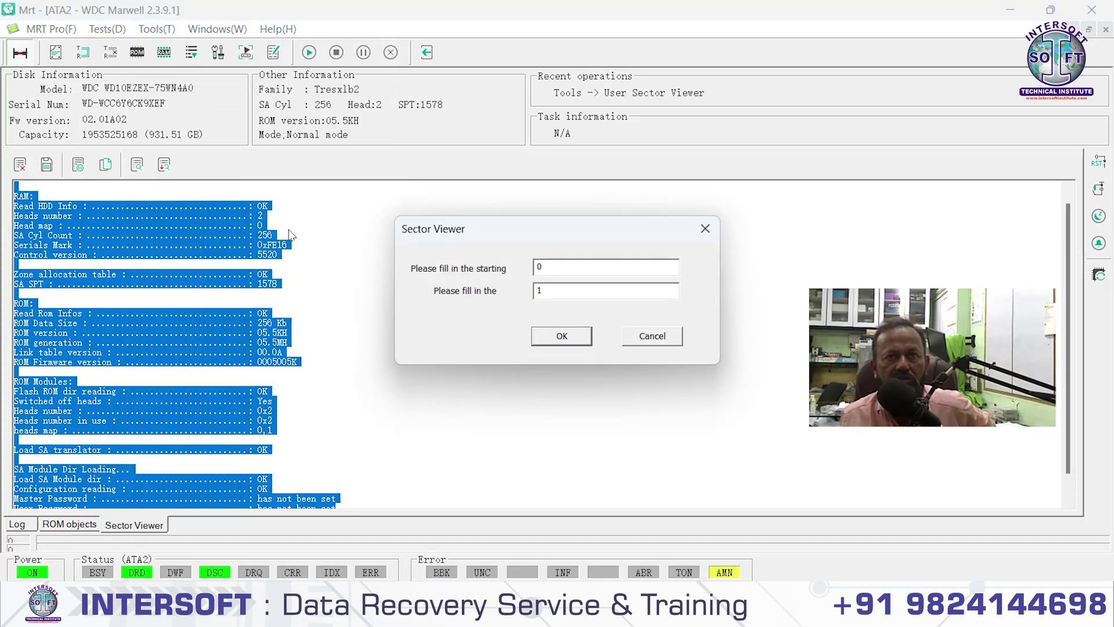
left_click_drag(585, 263, 511, 261)
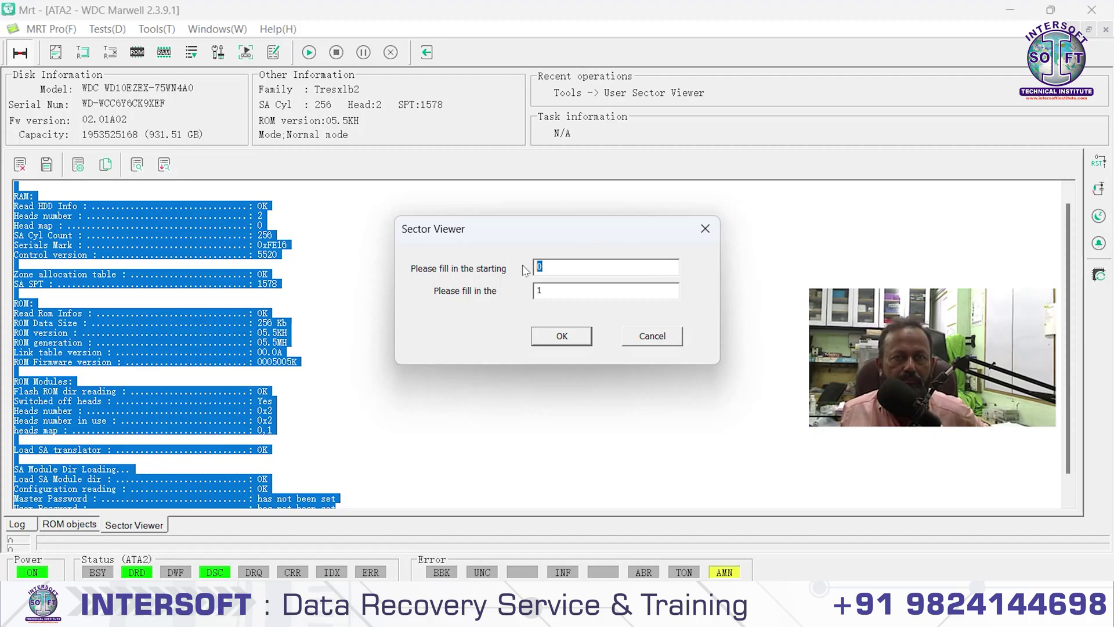
left_click(566, 338)
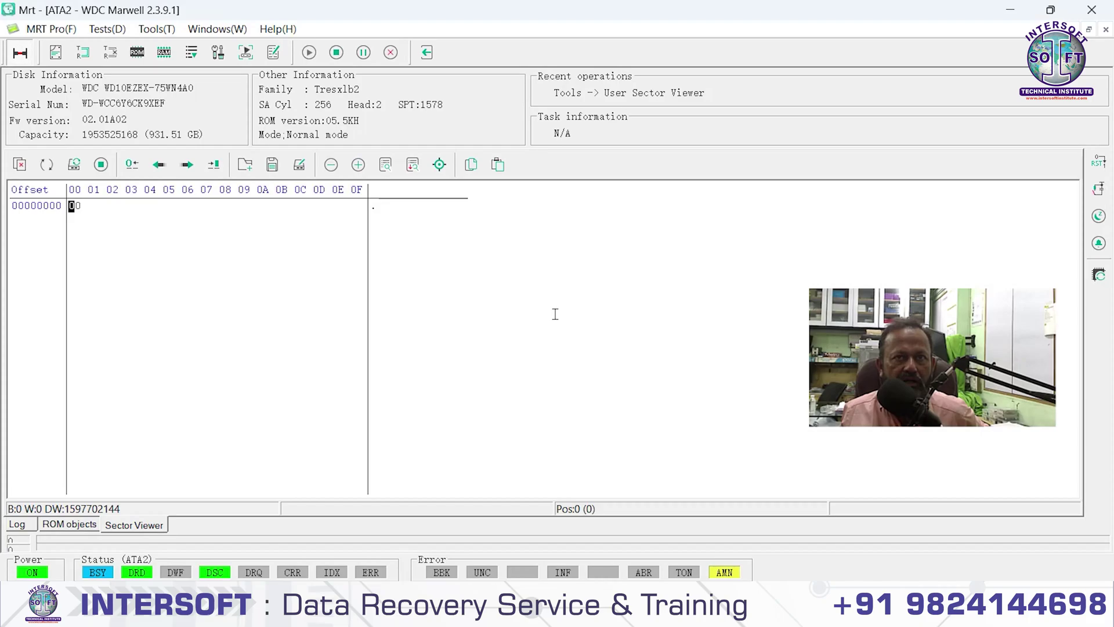
scroll(247, 310, "up", 3)
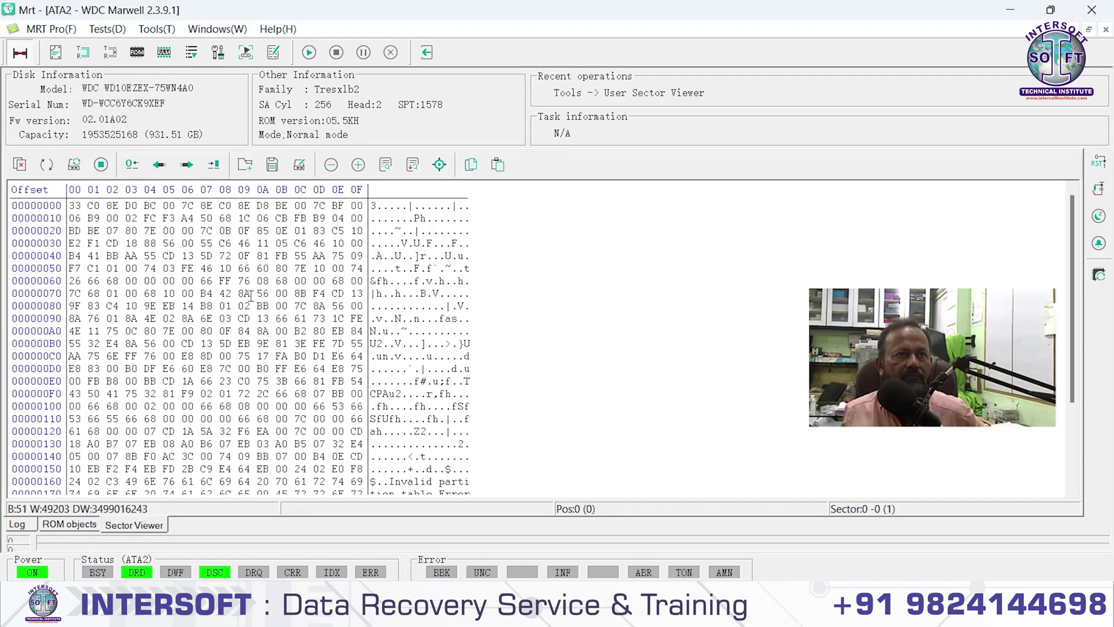
left_click(164, 29)
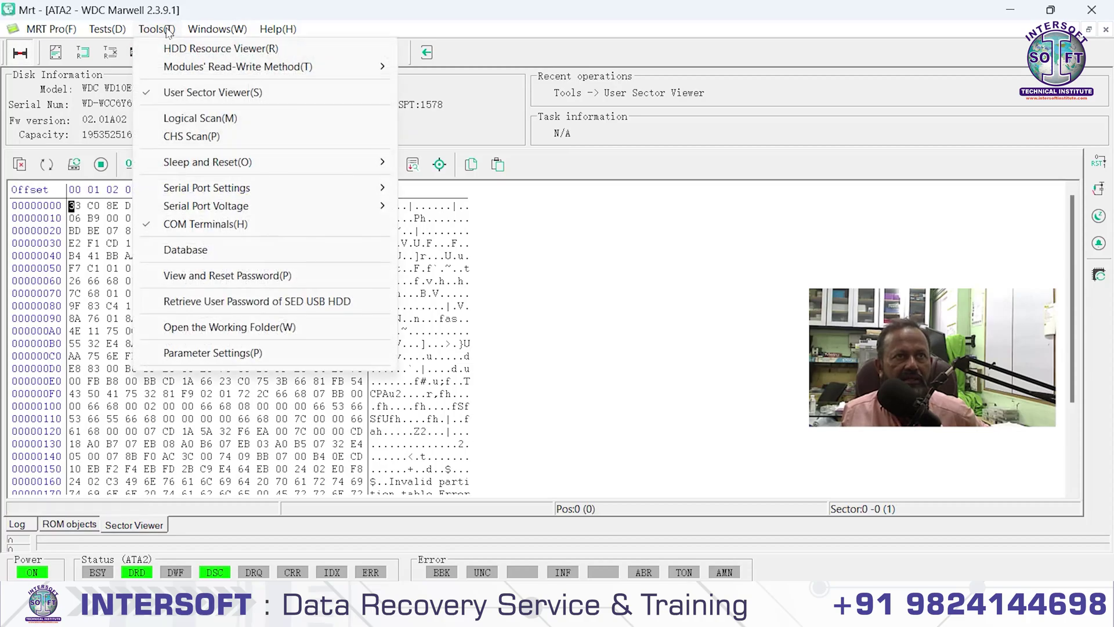
left_click(172, 123)
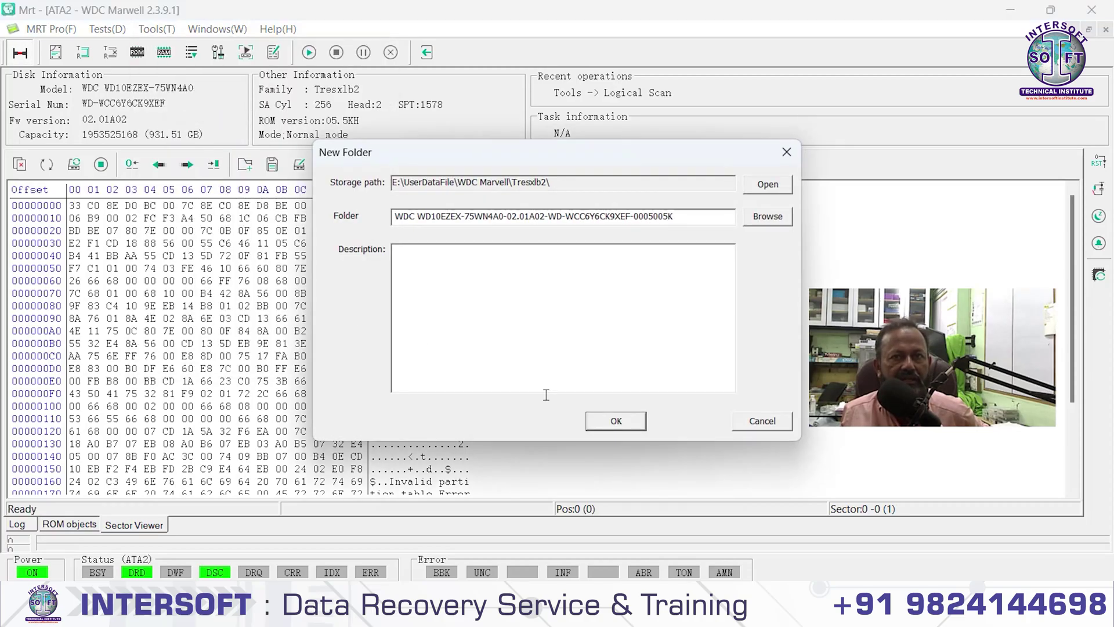
left_click(614, 420)
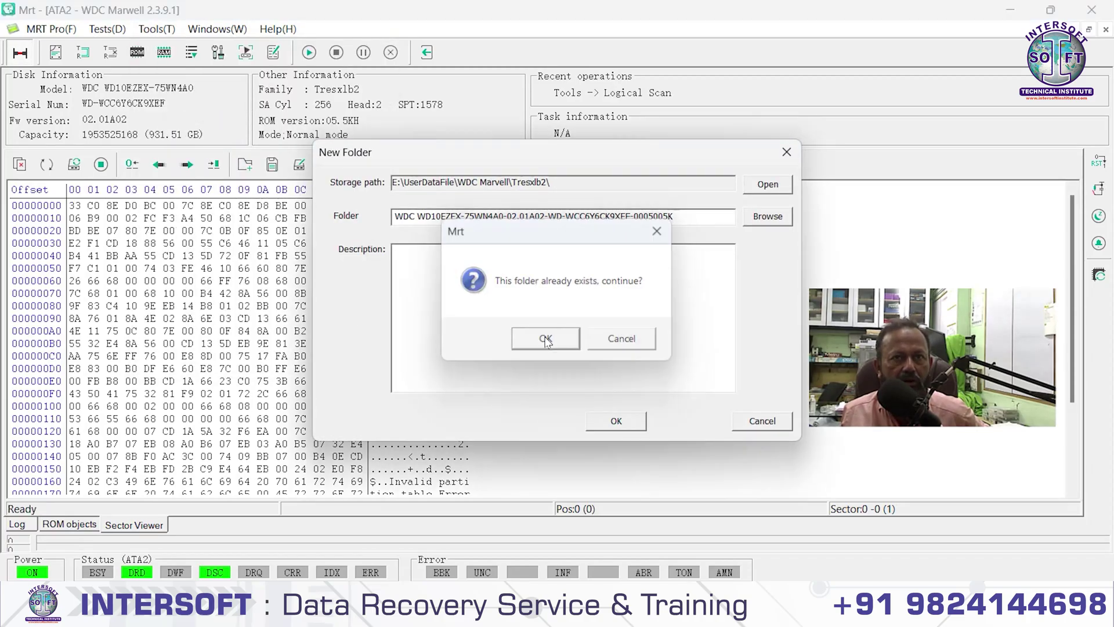
left_click(547, 339)
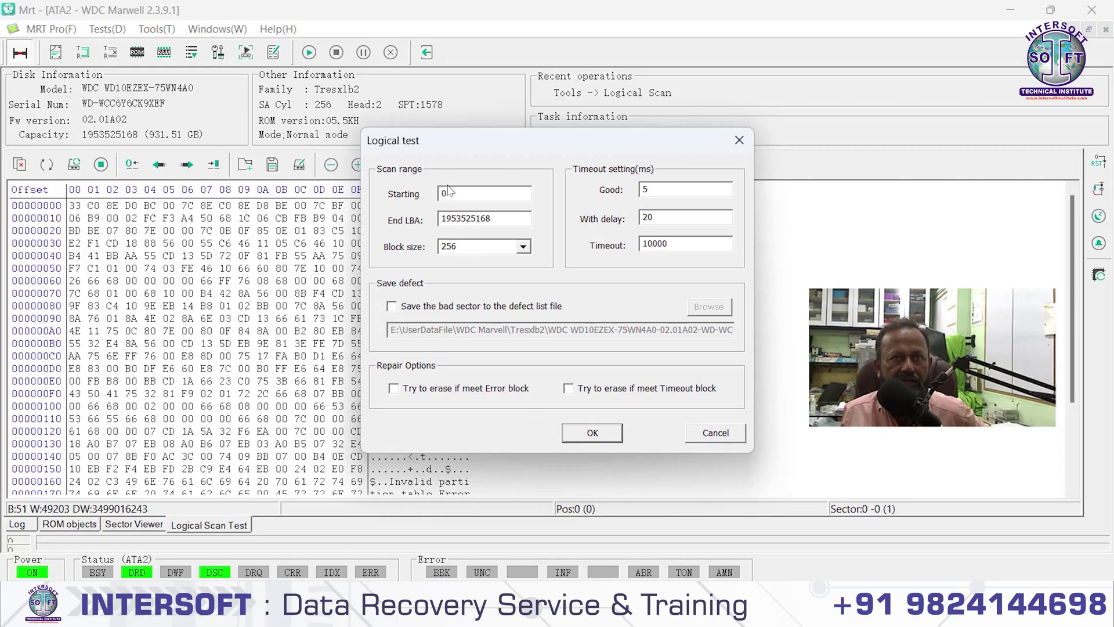
left_click(588, 433)
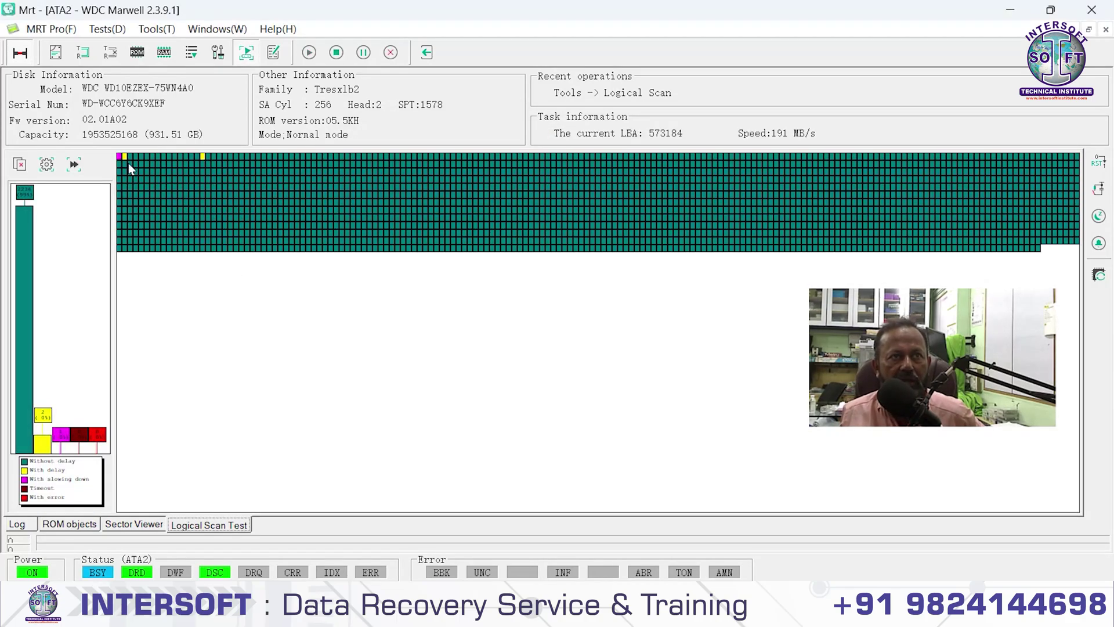
Skip the running logical scan forward twice, compare its position with the drive's total capacity, and force the scan to terminate
left_click(74, 168)
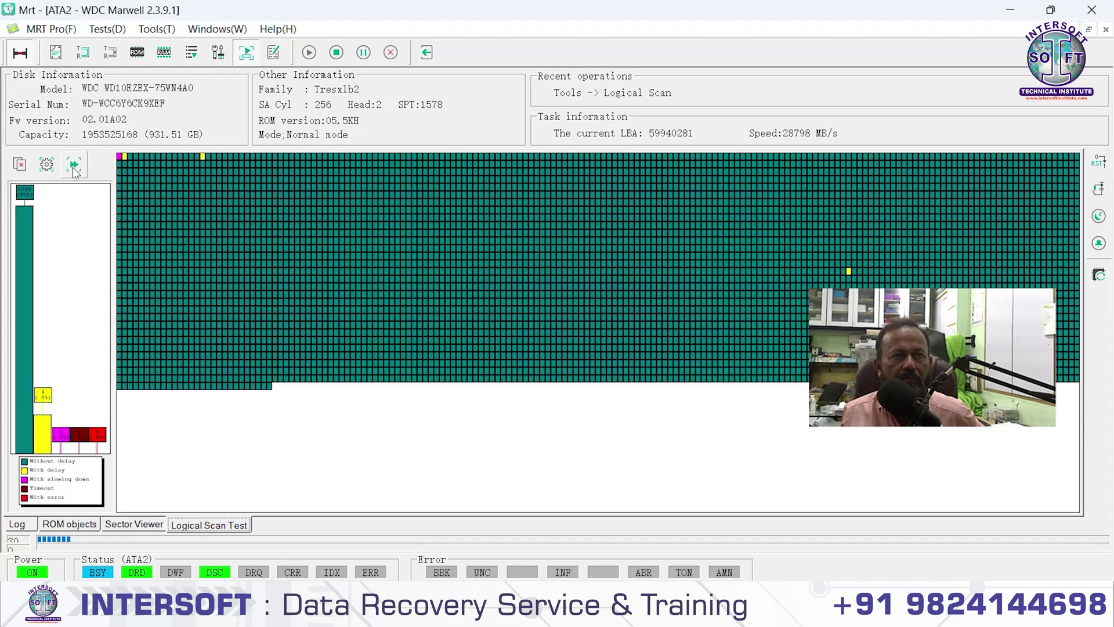
left_click(74, 167)
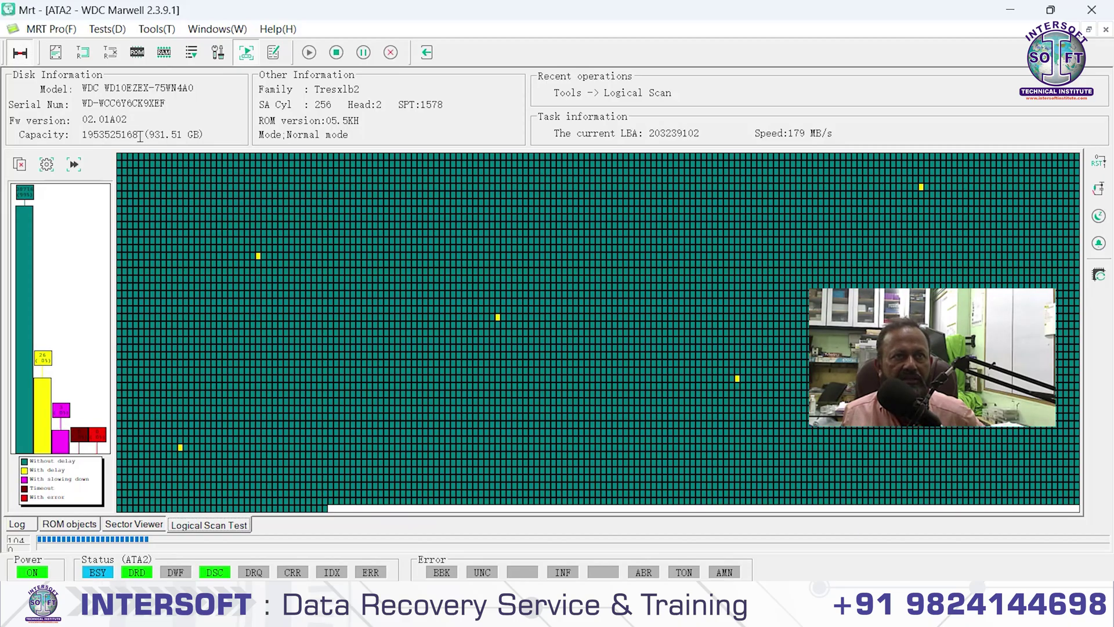
left_click_drag(138, 135, 66, 127)
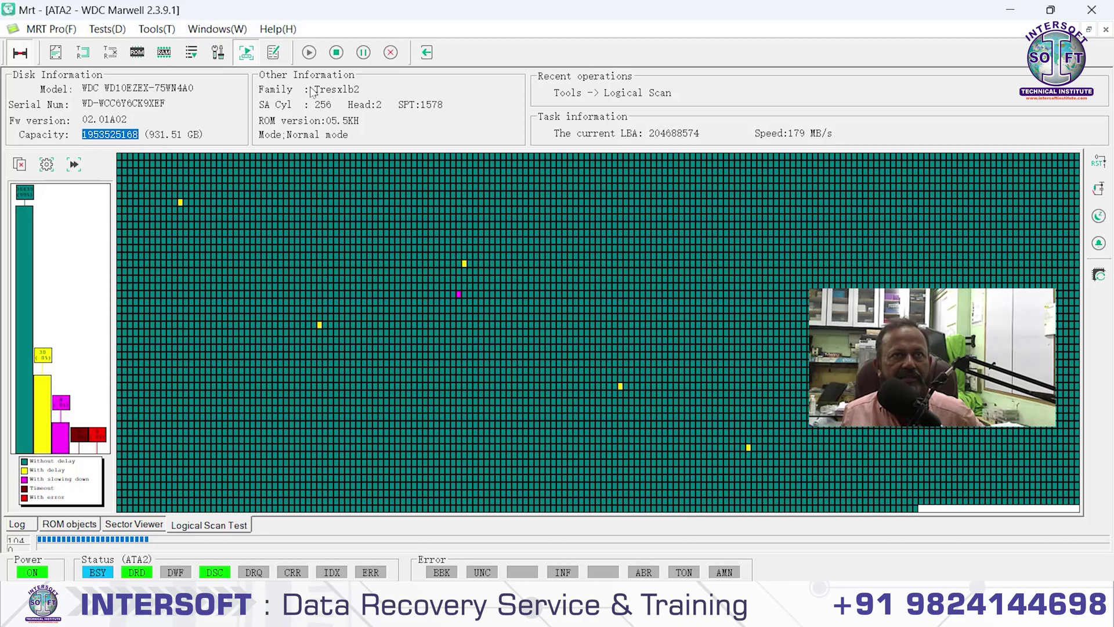
left_click(390, 53)
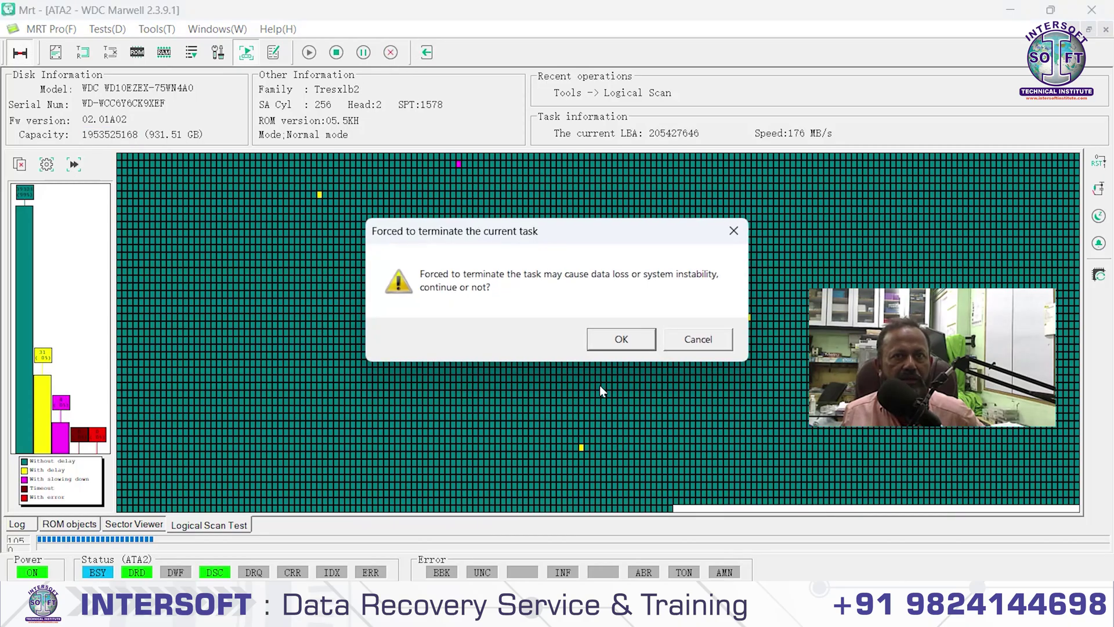
left_click(620, 340)
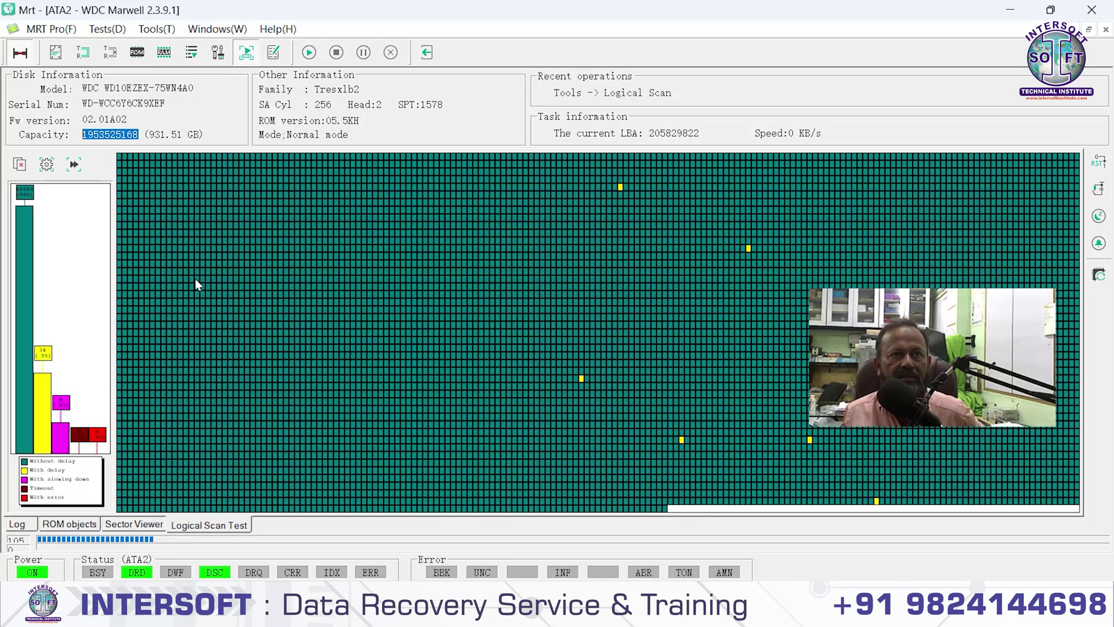
Back up the drive's modules and ROM without tracks to the folder, with block 256, keeping existing files instead of overwriting them
left_click(194, 53)
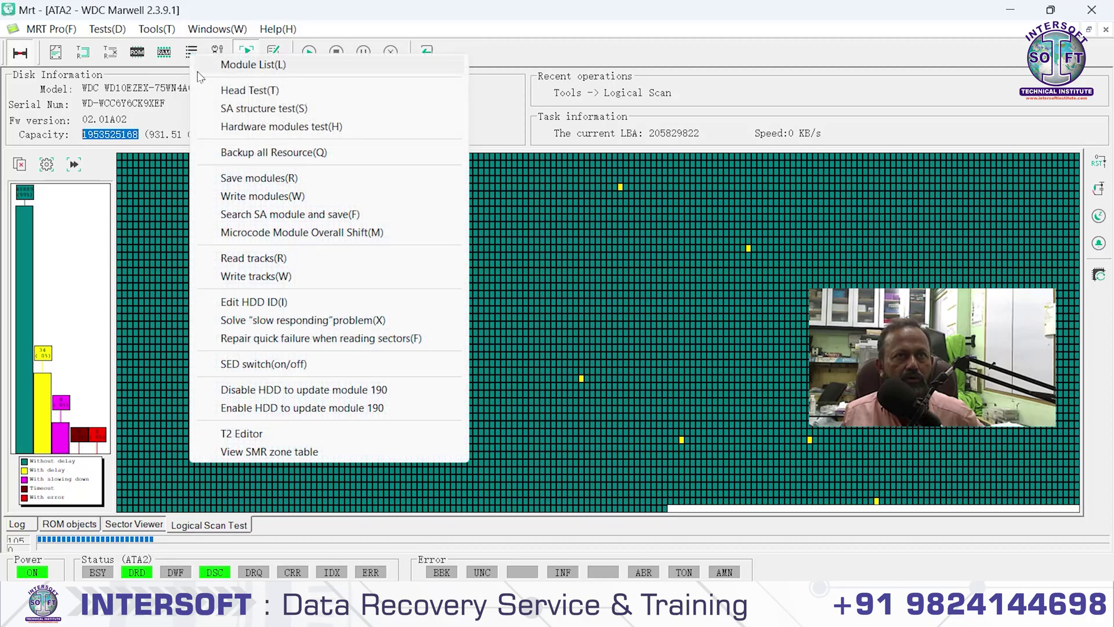
left_click(240, 155)
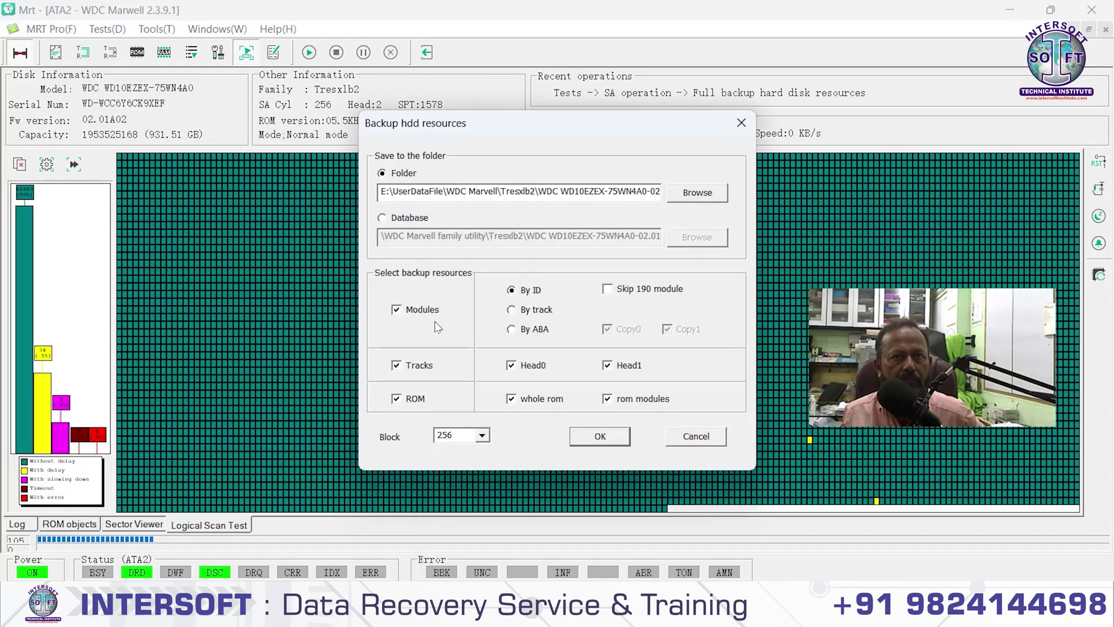
left_click(396, 365)
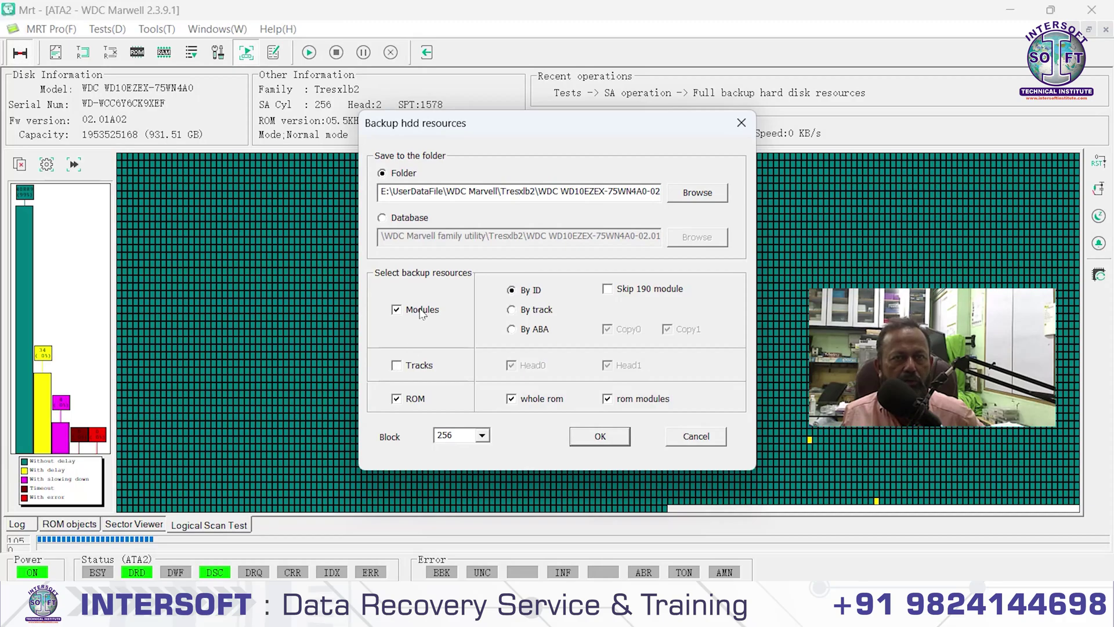
left_click(600, 439)
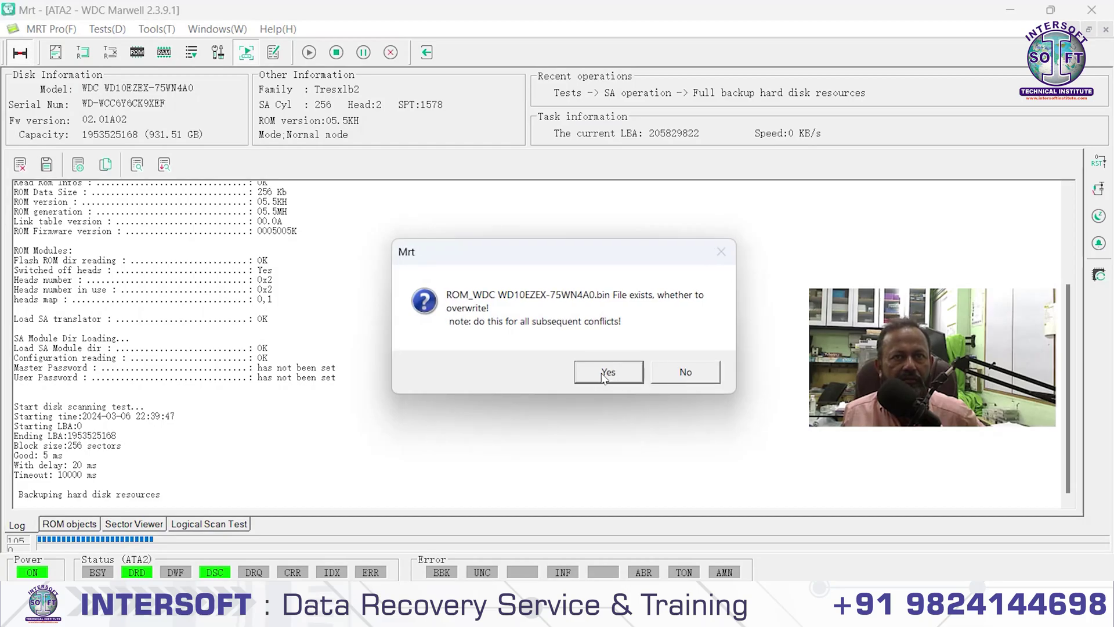
left_click(685, 371)
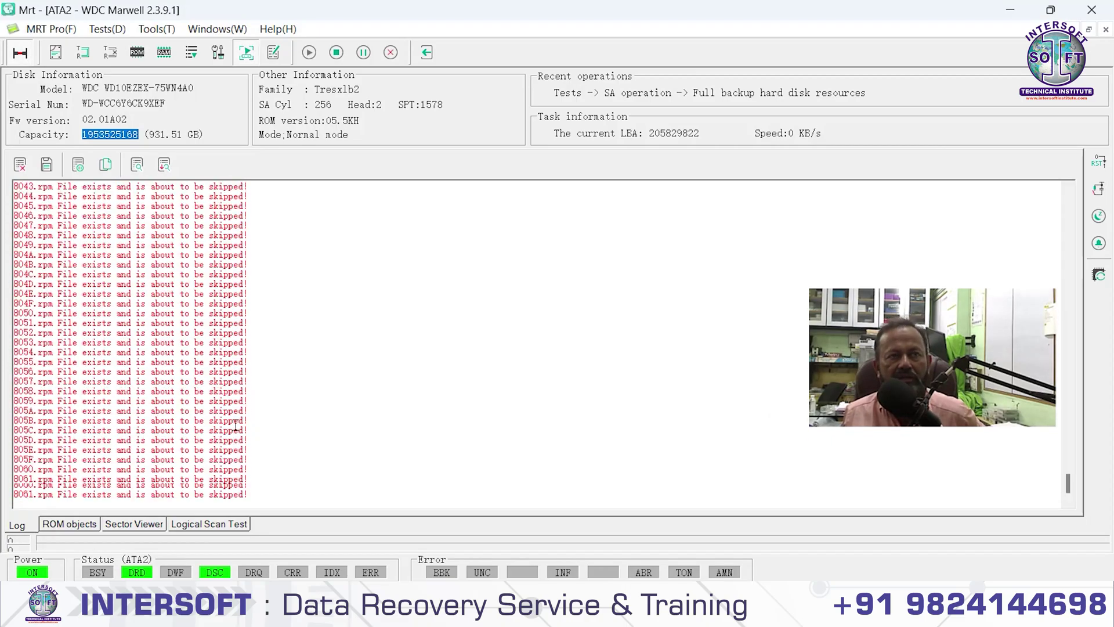
scroll(236, 417, "up", 7)
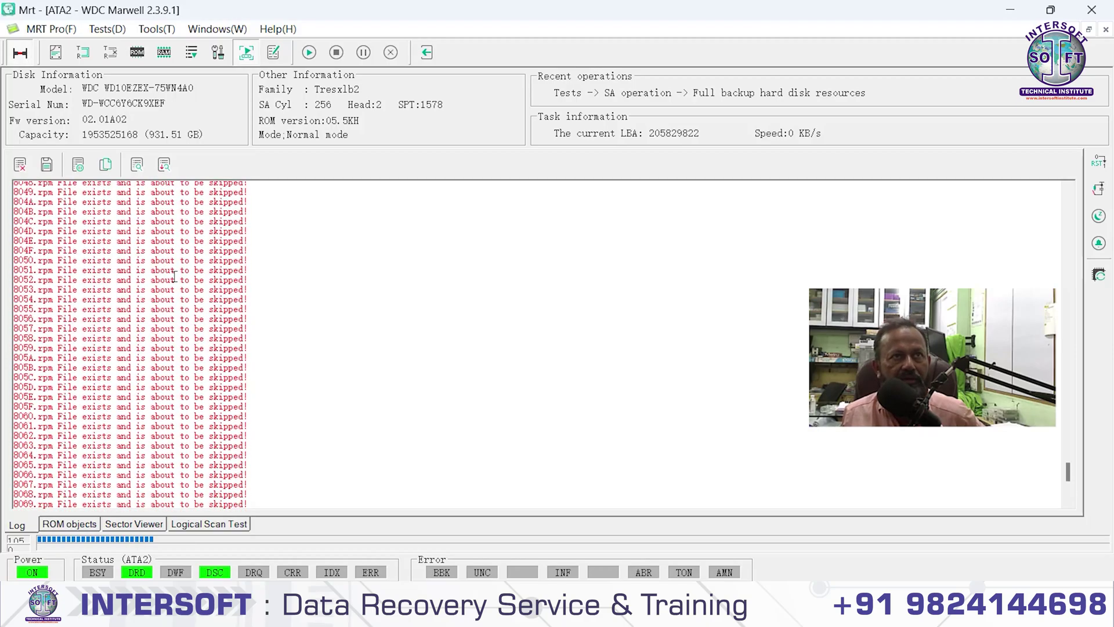
Open the drive's working folder and highlight the family and drive-specific parts of its path
left_click(154, 28)
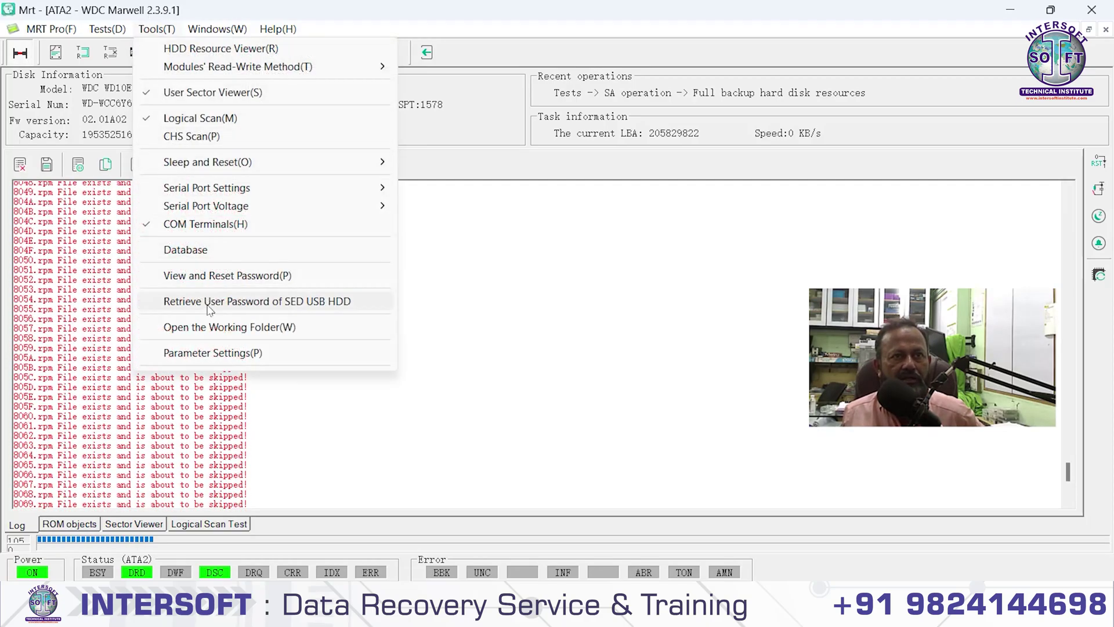
left_click(232, 326)
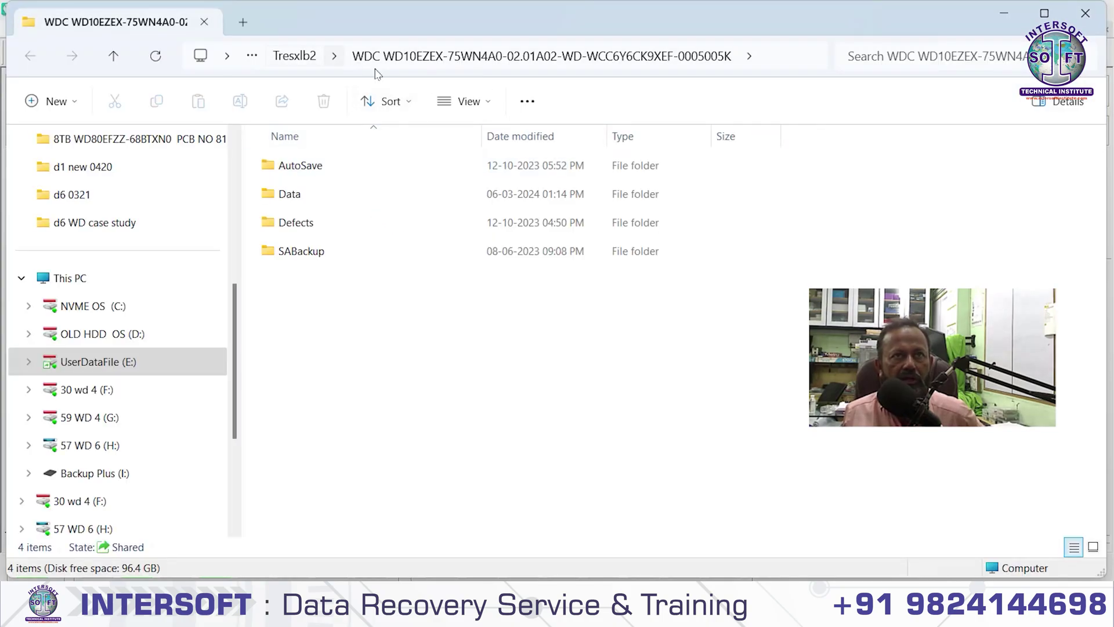
left_click(782, 64)
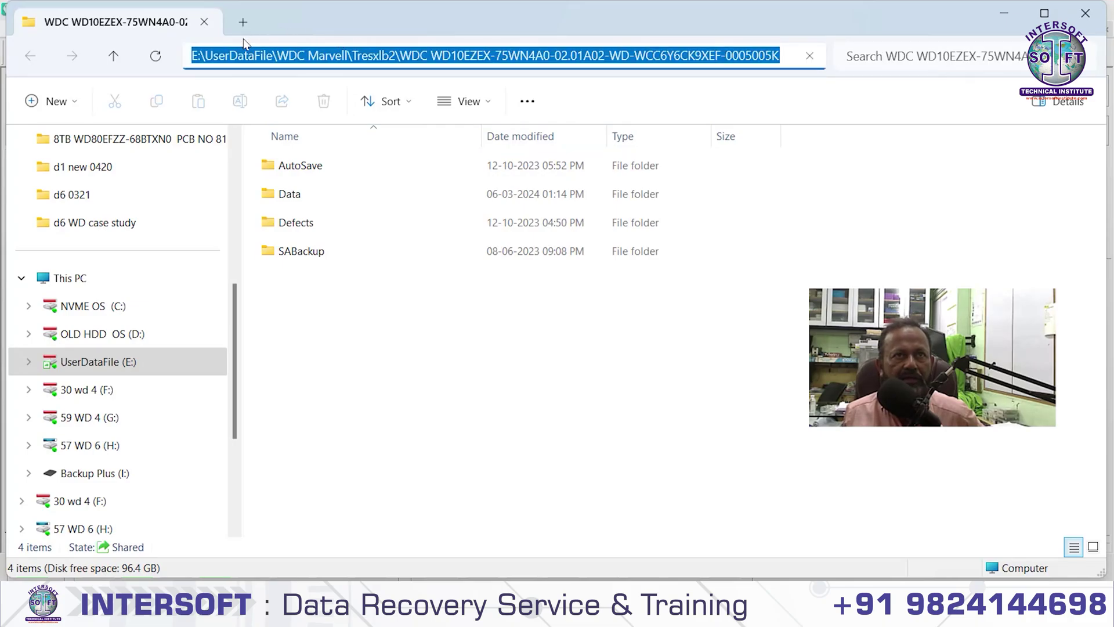
left_click(445, 56)
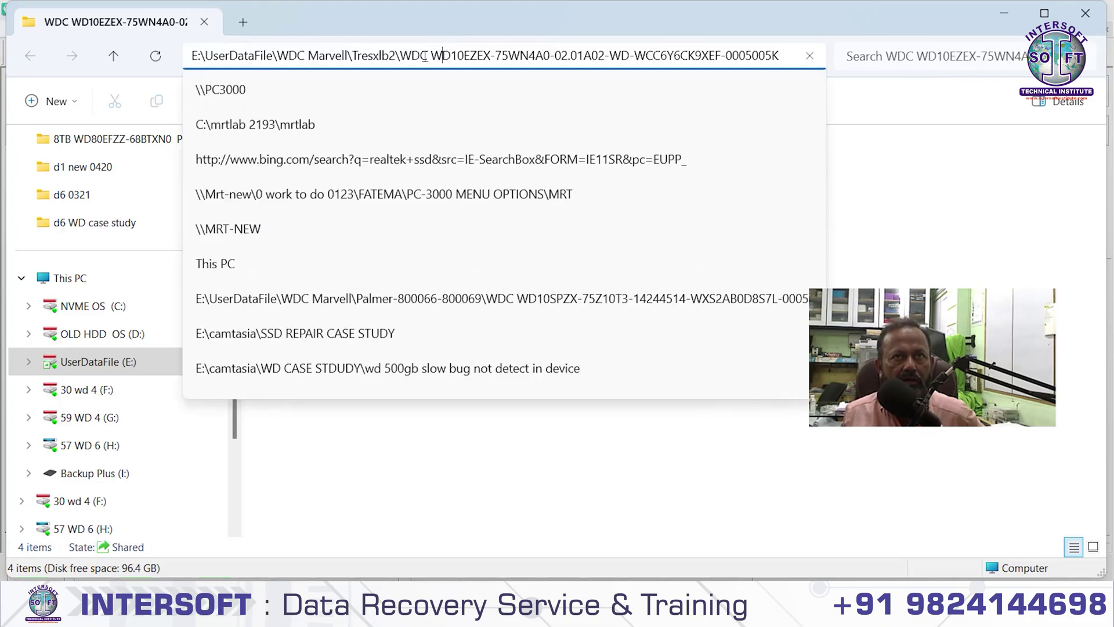
left_click_drag(400, 56, 356, 56)
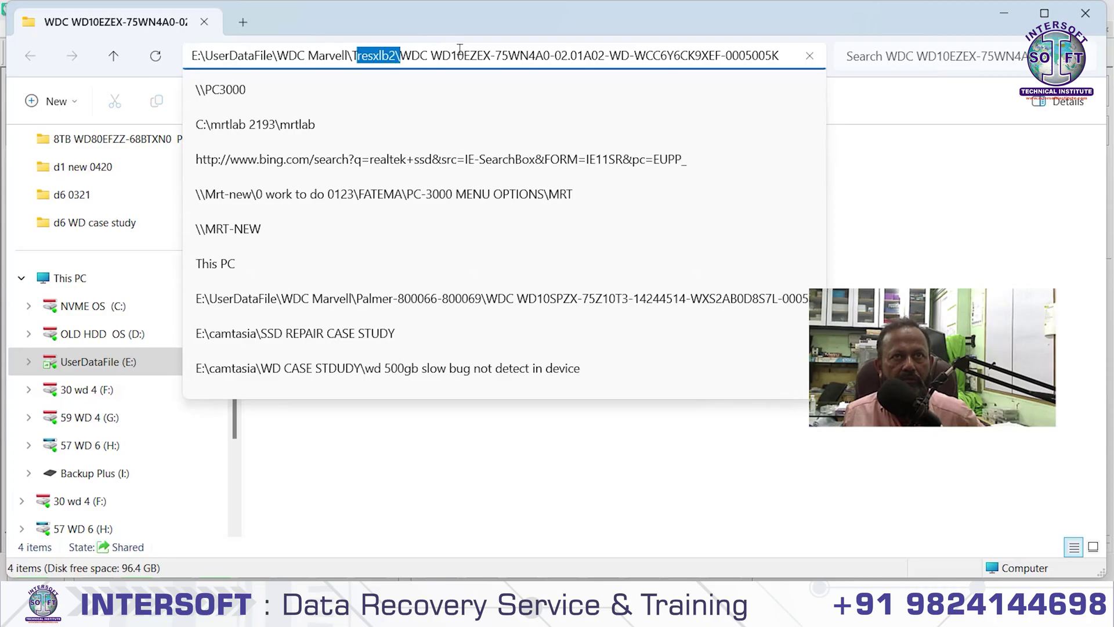
left_click_drag(779, 56, 555, 56)
left_click(1058, 223)
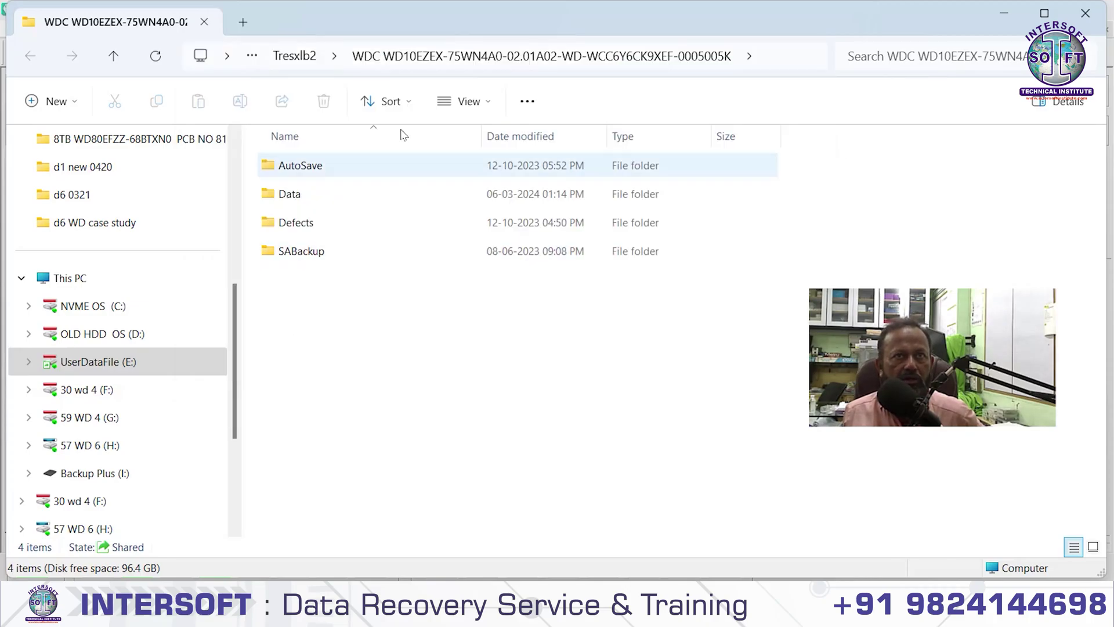
Browse the saved drive folders in the Tresxlb2 family folder
left_click(294, 55)
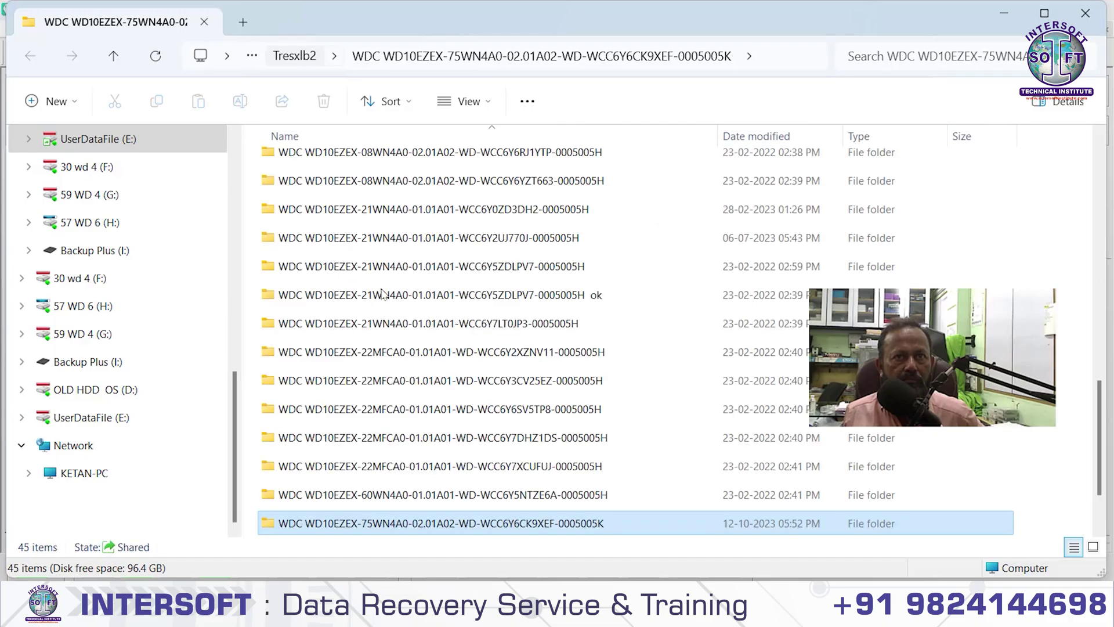
scroll(406, 314, "up", 10)
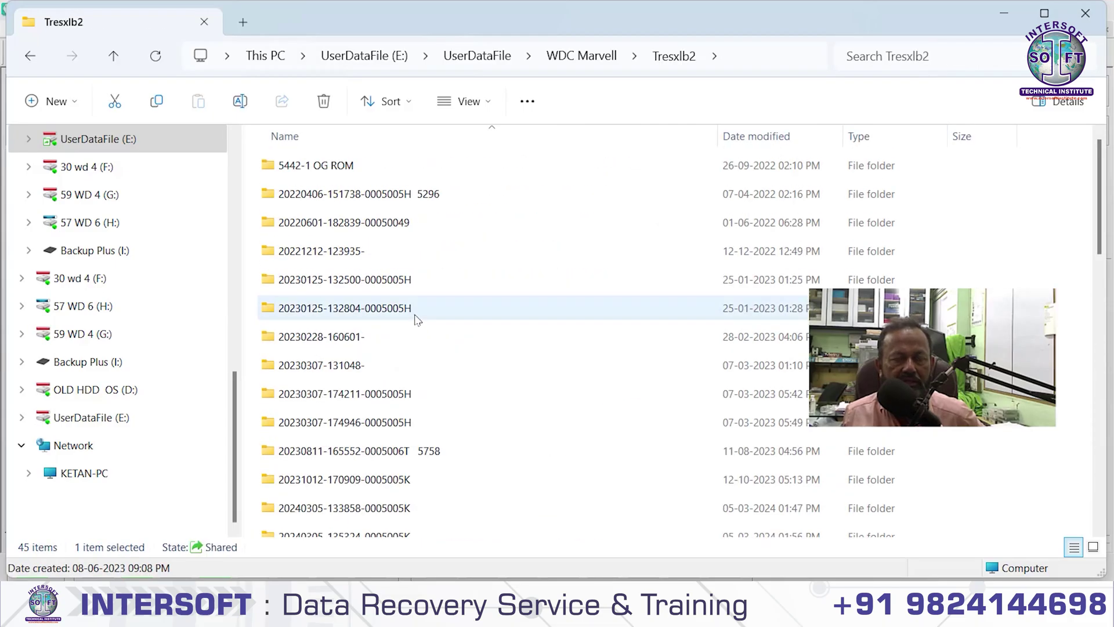
scroll(417, 319, "down", 1)
scroll(417, 274, "up", 1)
scroll(417, 273, "down", 10)
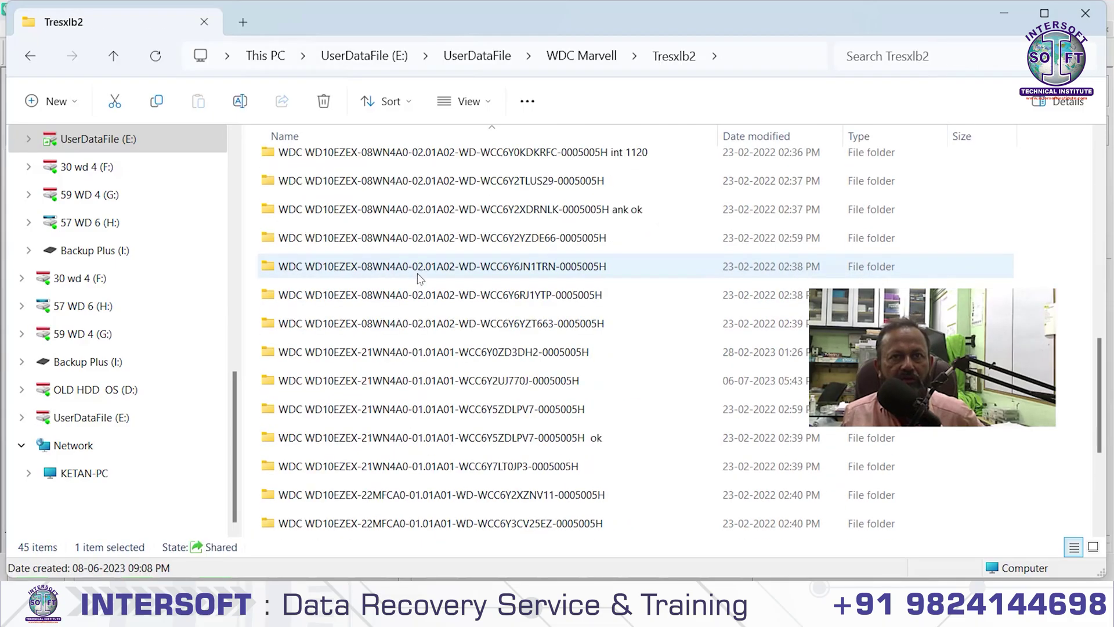
scroll(421, 278, "down", 3)
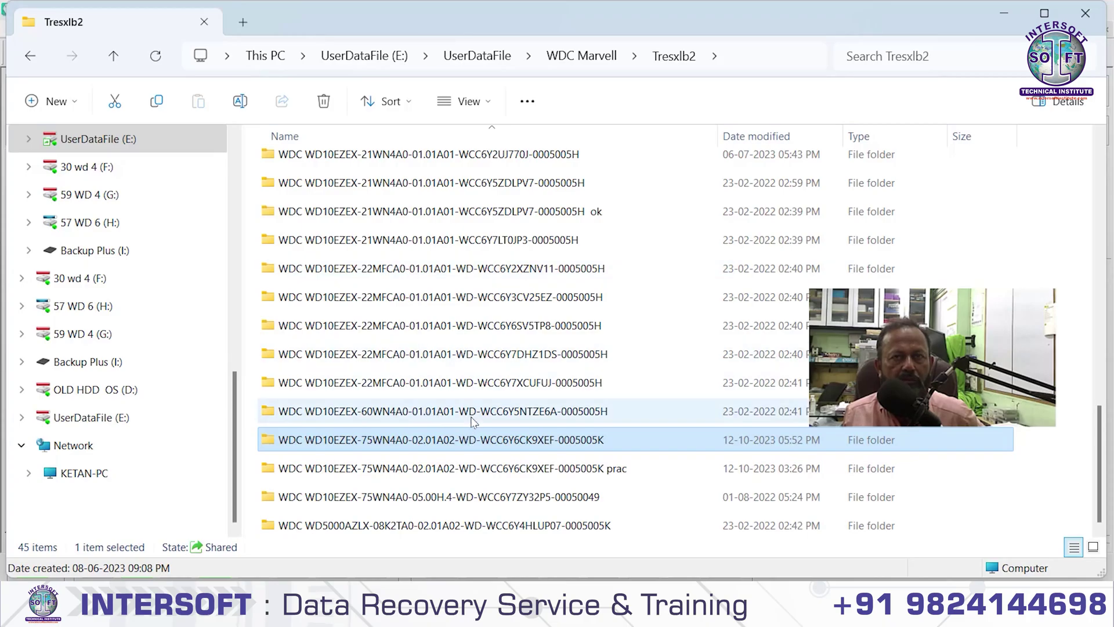
scroll(473, 422, "up", 3)
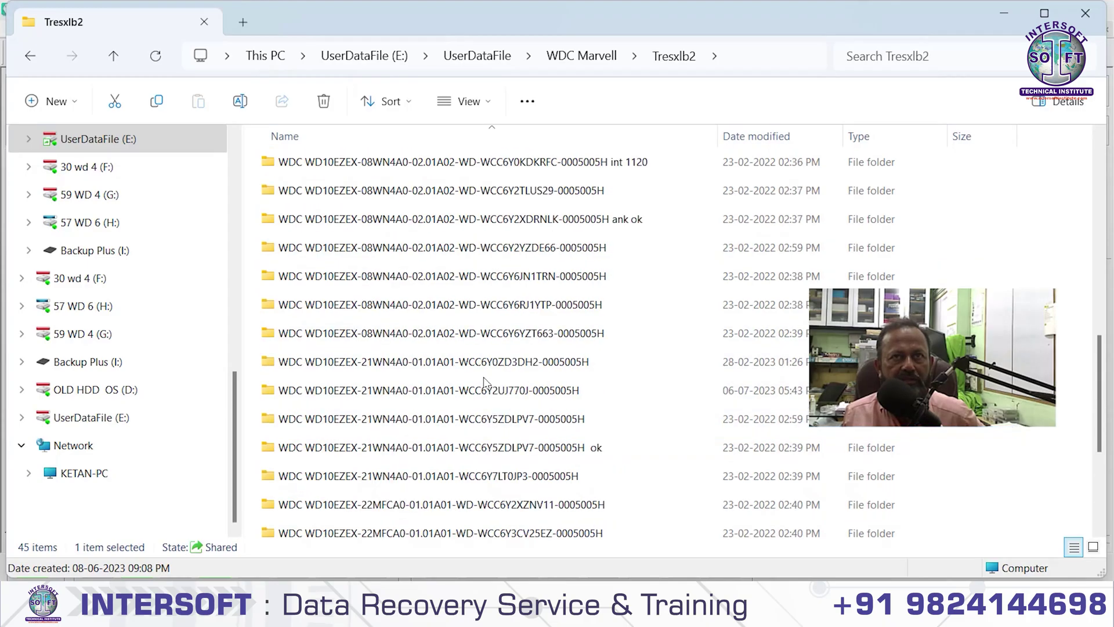
Browse the WDC Marvell family folders, looking inside Palmer72-800069 and Diabl03D and returning to the family list
left_click(592, 57)
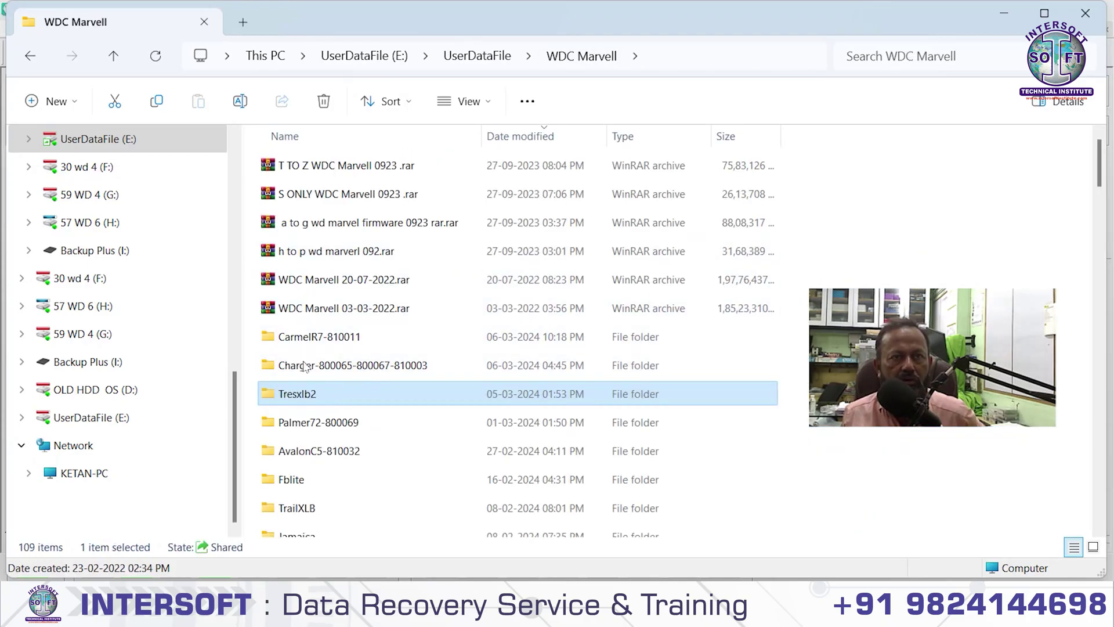
double_click(308, 424)
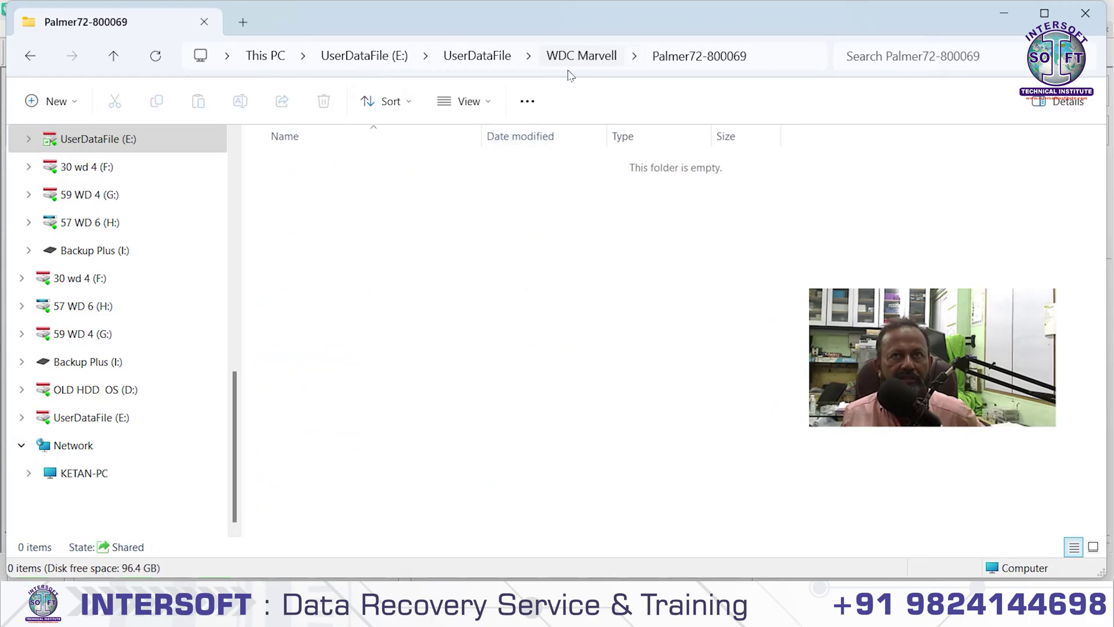
left_click(592, 58)
scroll(362, 375, "down", 3)
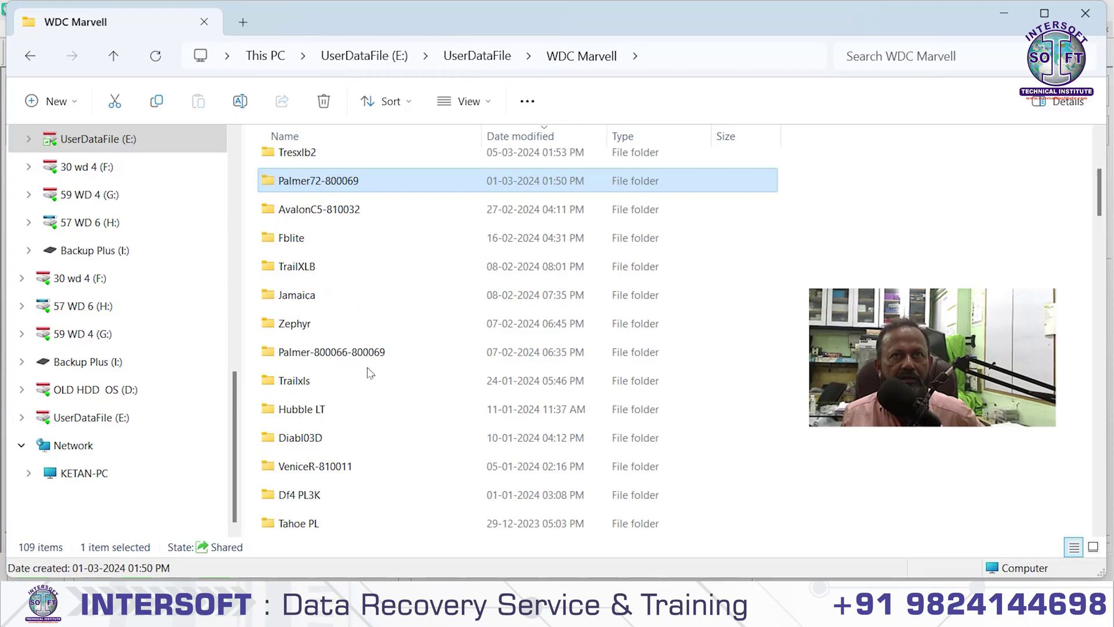
double_click(309, 355)
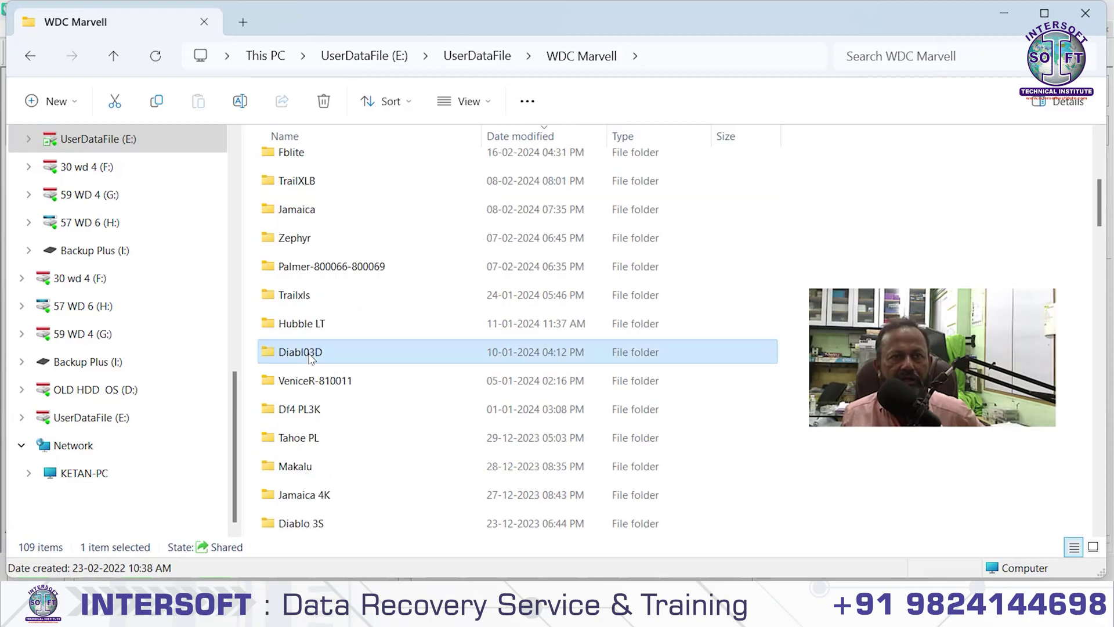
scroll(458, 342, "down", 2)
scroll(458, 342, "up", 2)
left_click(558, 56)
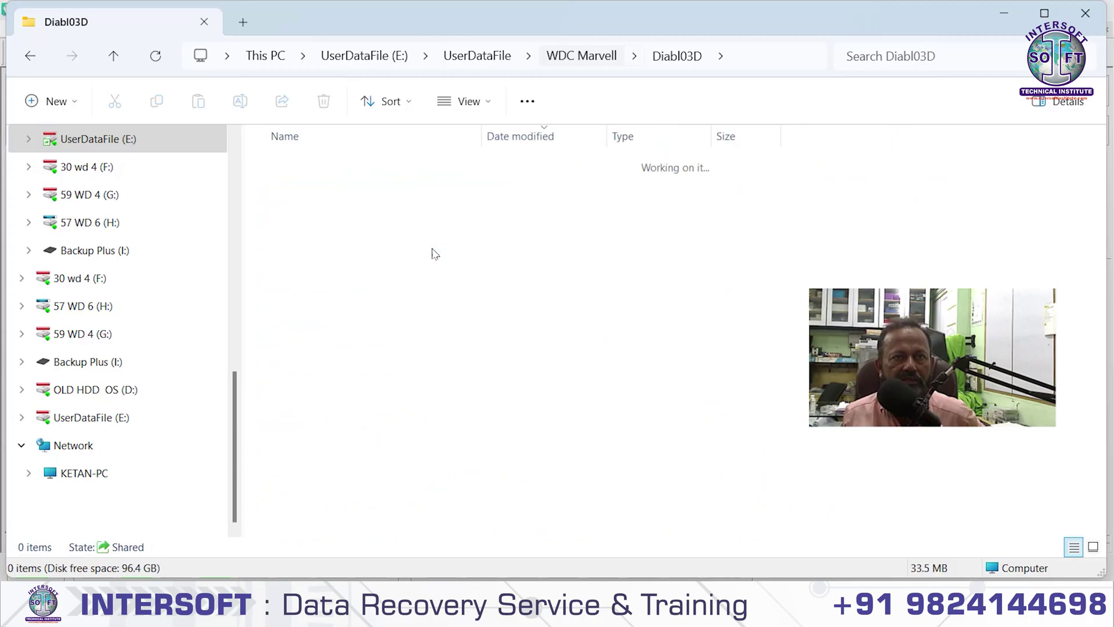
Look inside the Sadle 2D family folder, return to WDC Marvell and close the folder window
scroll(343, 349, "down", 10)
scroll(347, 350, "down", 4)
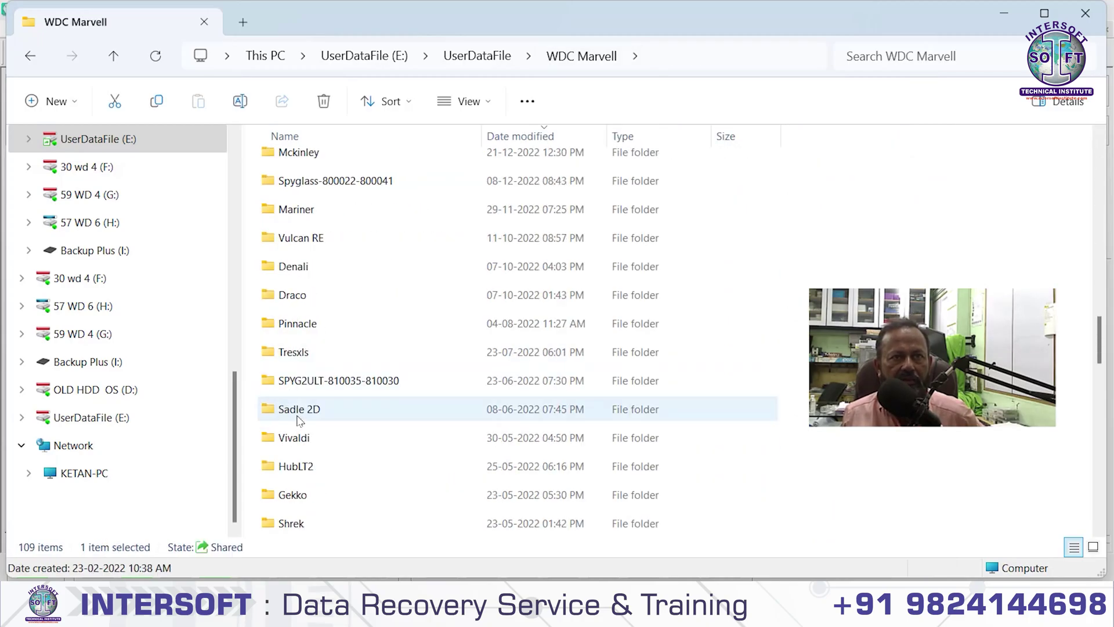
double_click(299, 413)
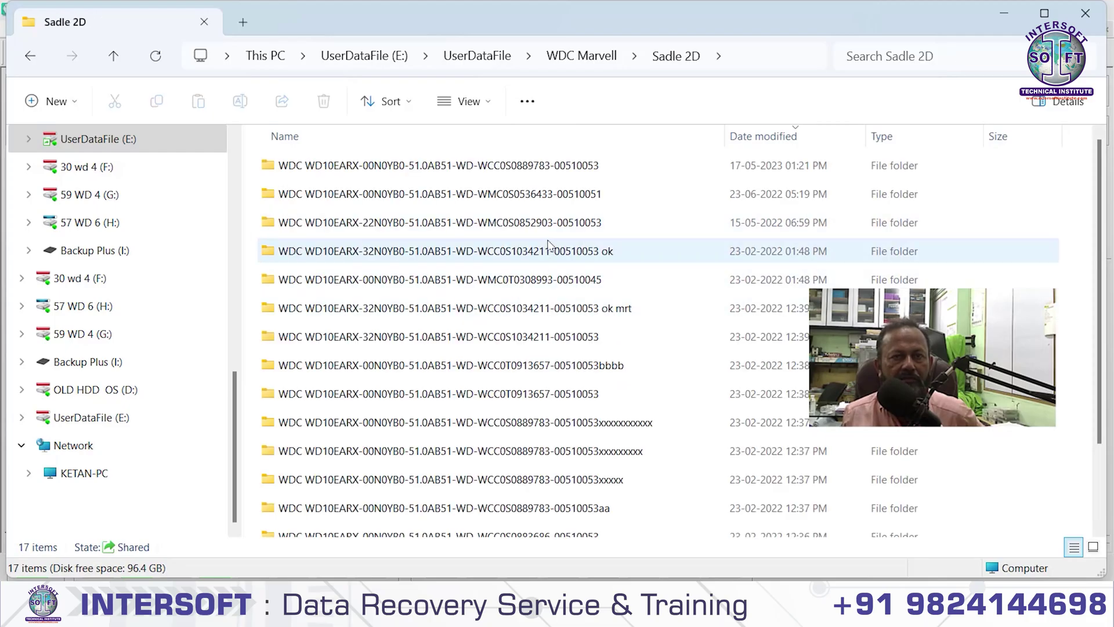
left_click(555, 57)
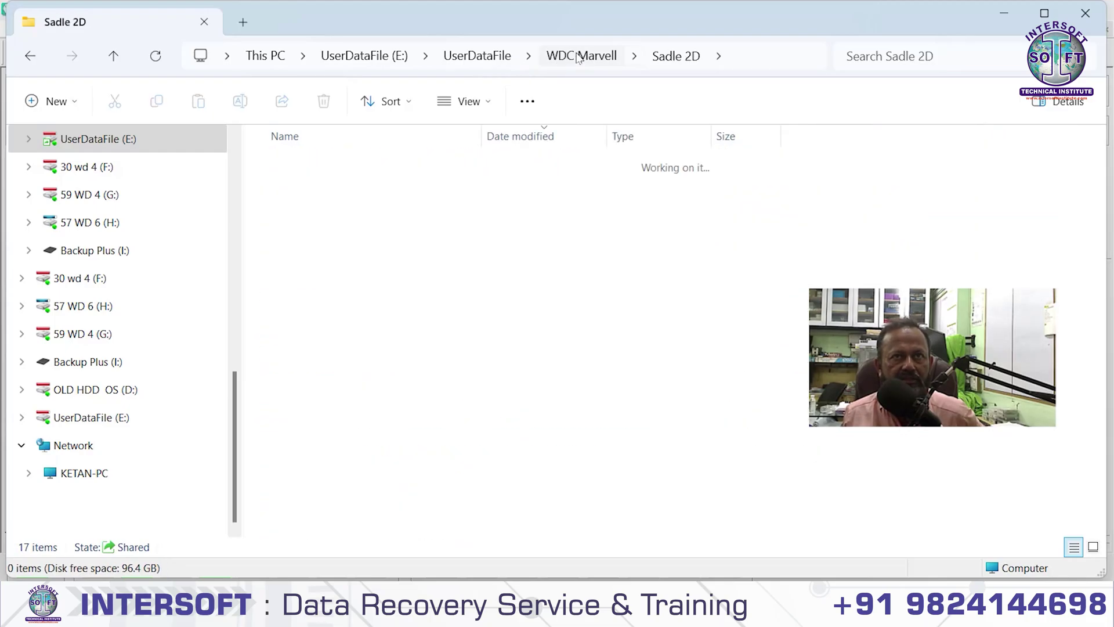
left_click(1086, 13)
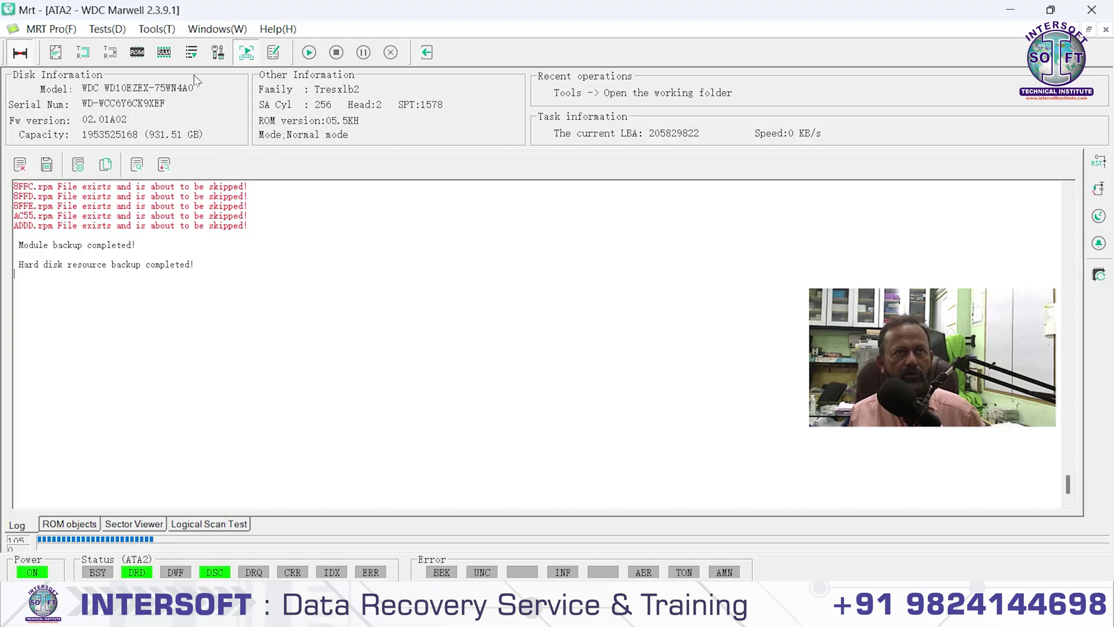
left_click(192, 53)
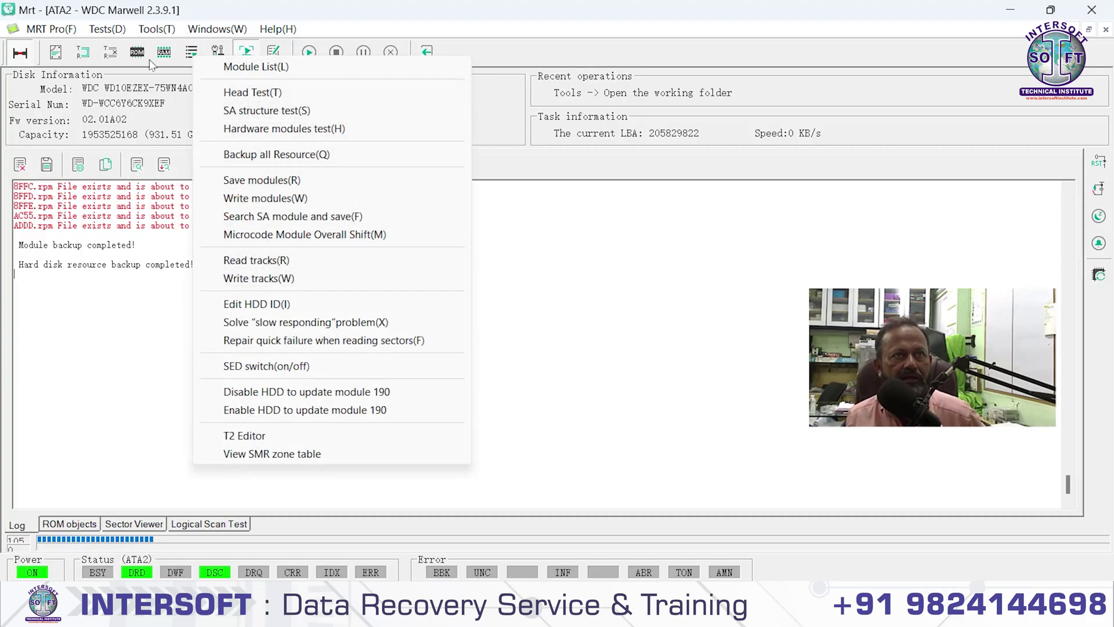
left_click(493, 255)
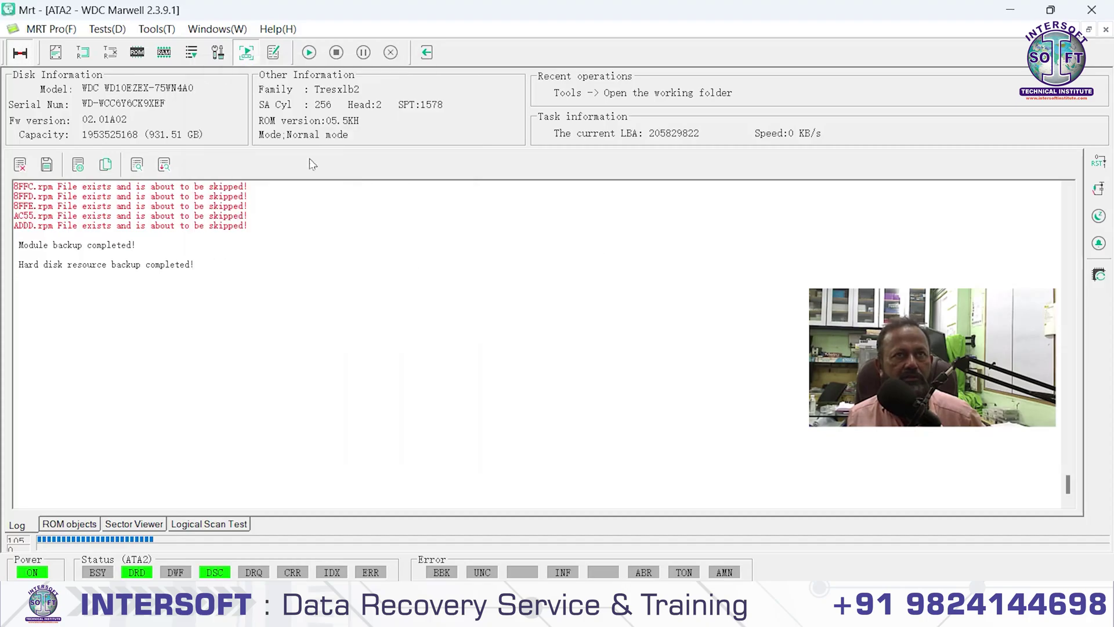
left_click(137, 52)
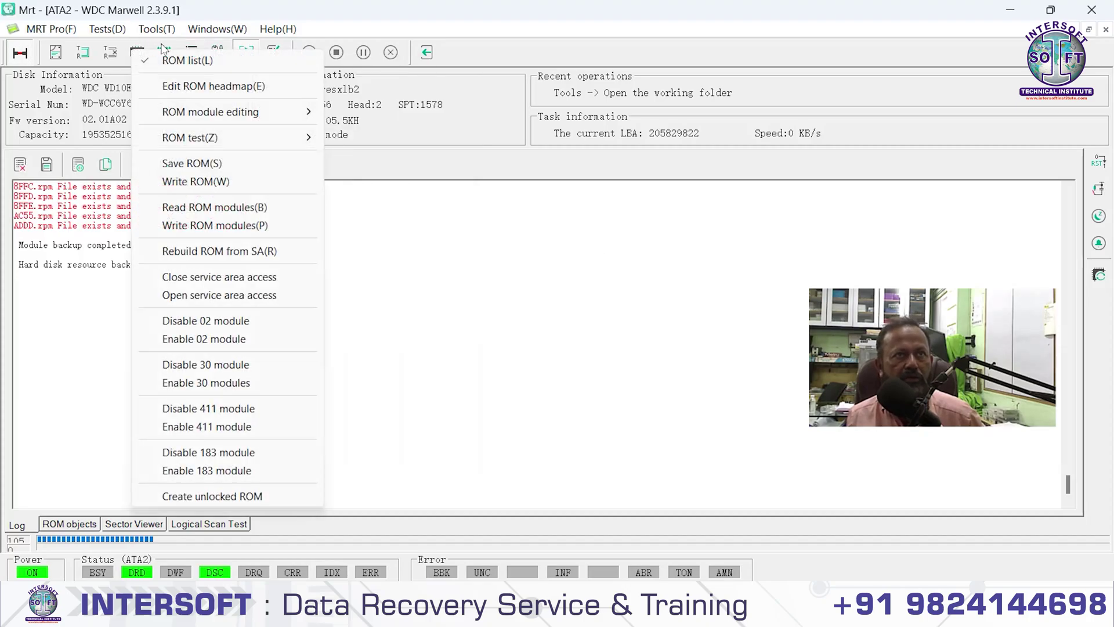
left_click(164, 51)
left_click(480, 233)
left_click(192, 54)
left_click(597, 256)
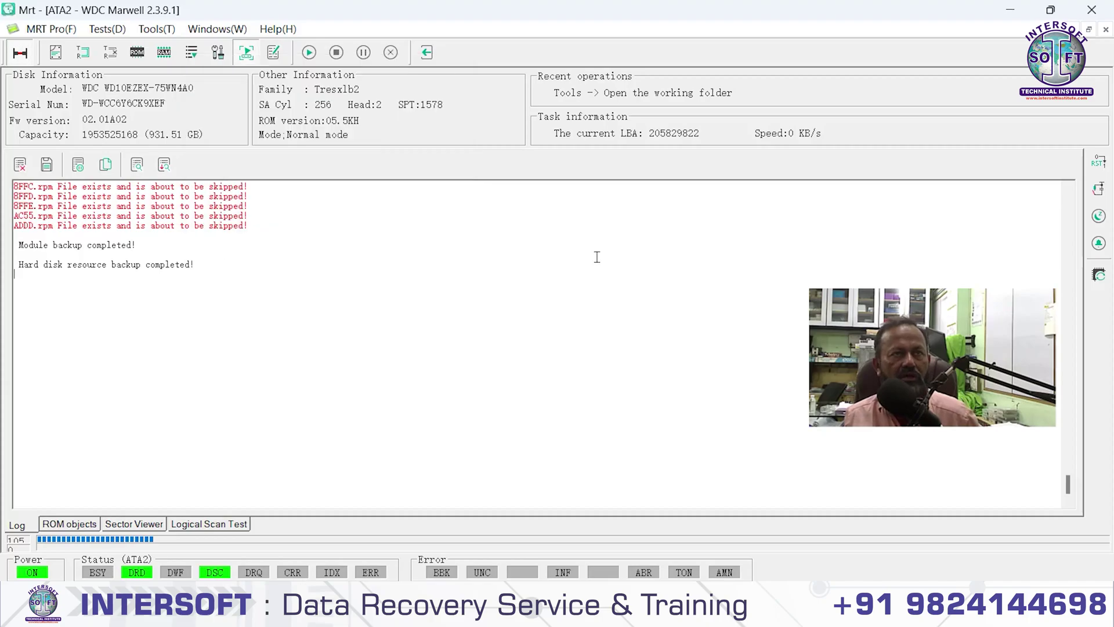
left_click(103, 30)
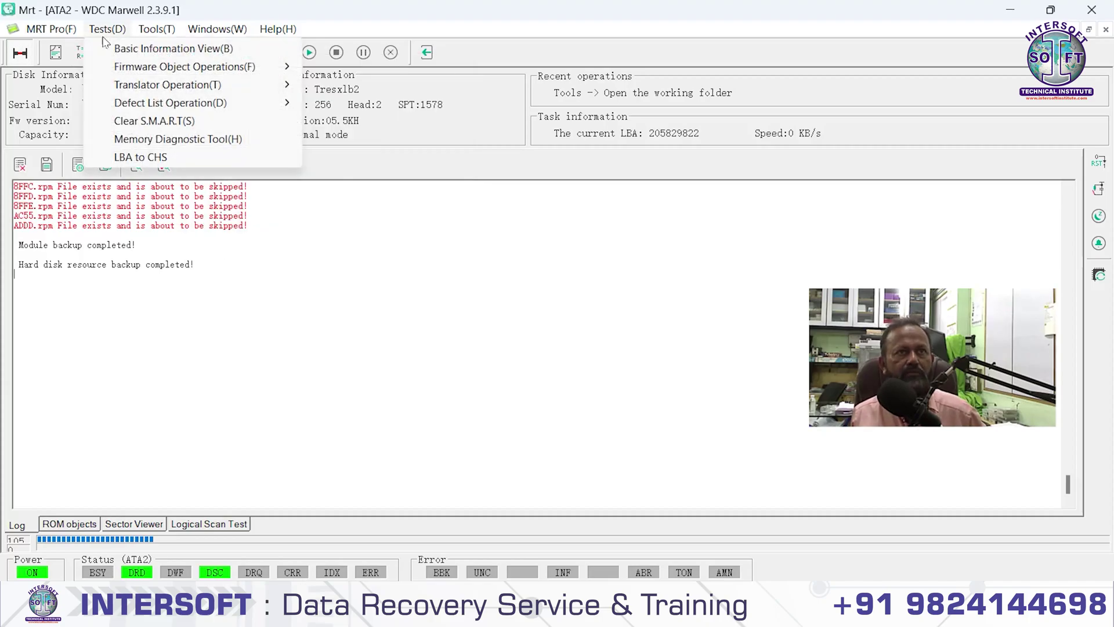
left_click(538, 318)
Highlight the backup completion lines in the log and switch to the MRT Ultra Complete version+SSD:ATA2 window
left_click_drag(202, 265, 15, 245)
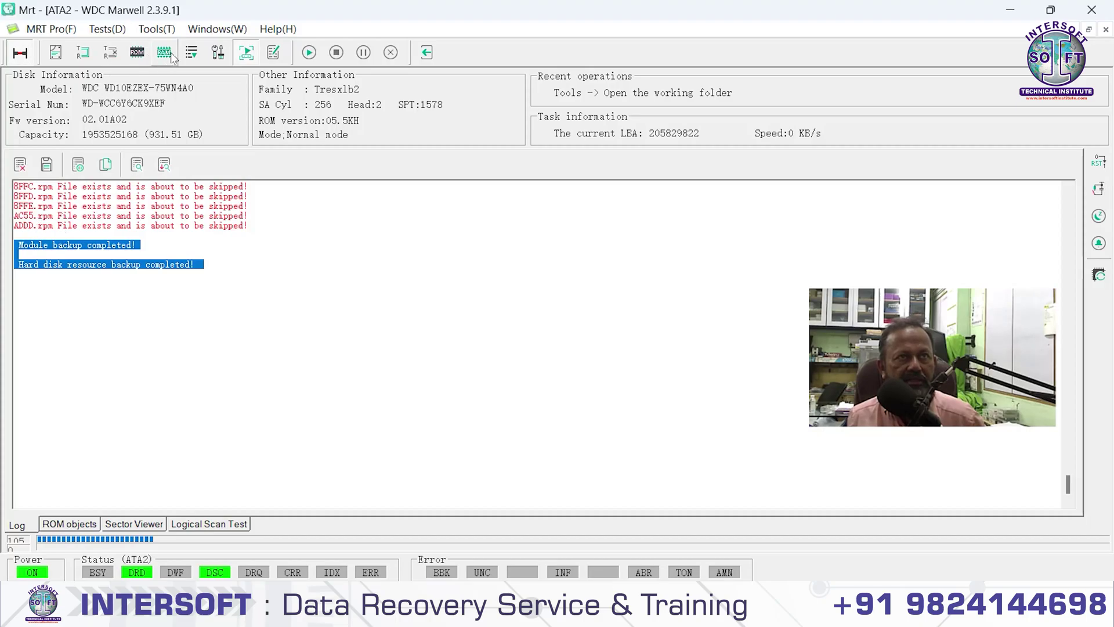
left_click(155, 29)
left_click(156, 29)
left_click(217, 29)
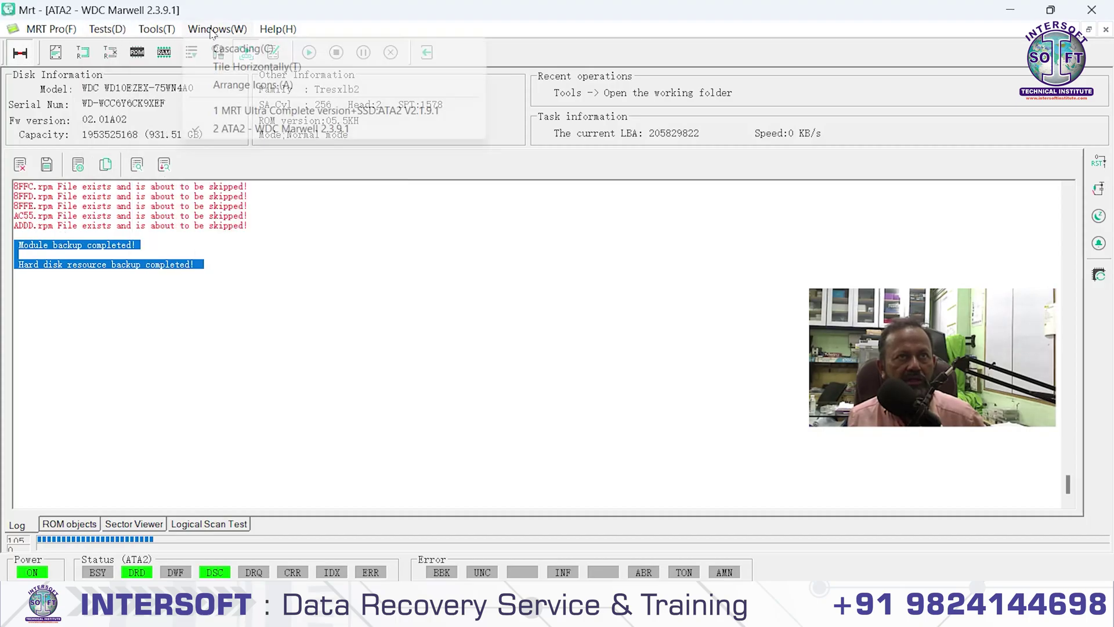
left_click(311, 236)
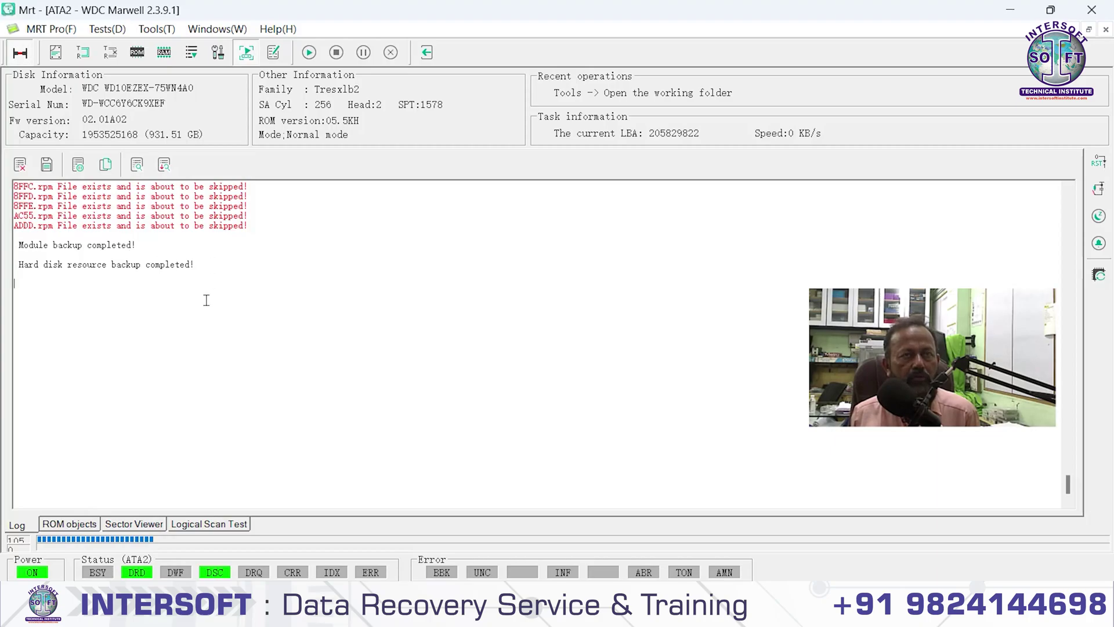
left_click(217, 29)
left_click(220, 110)
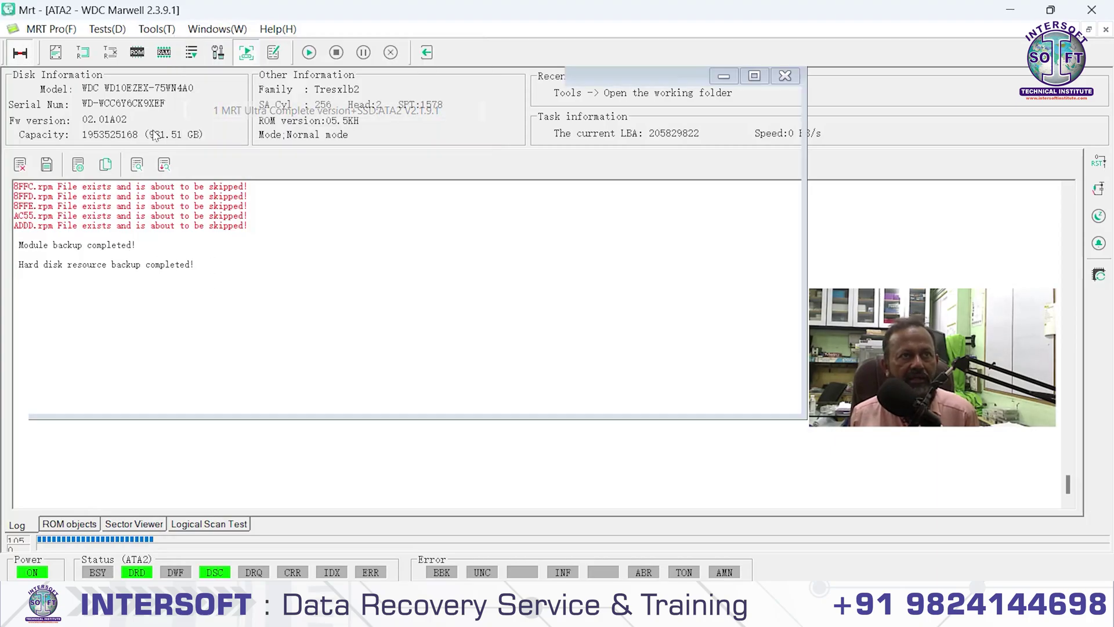
Launch the Data Explorer utility from the Data recovery tools category
left_click(41, 126)
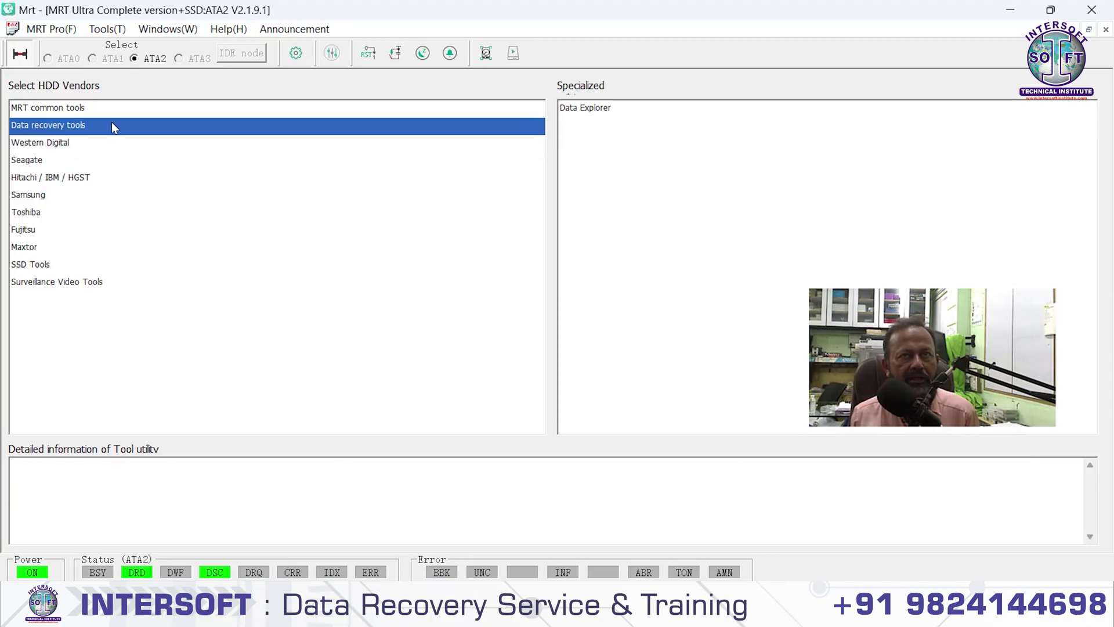
left_click(589, 108)
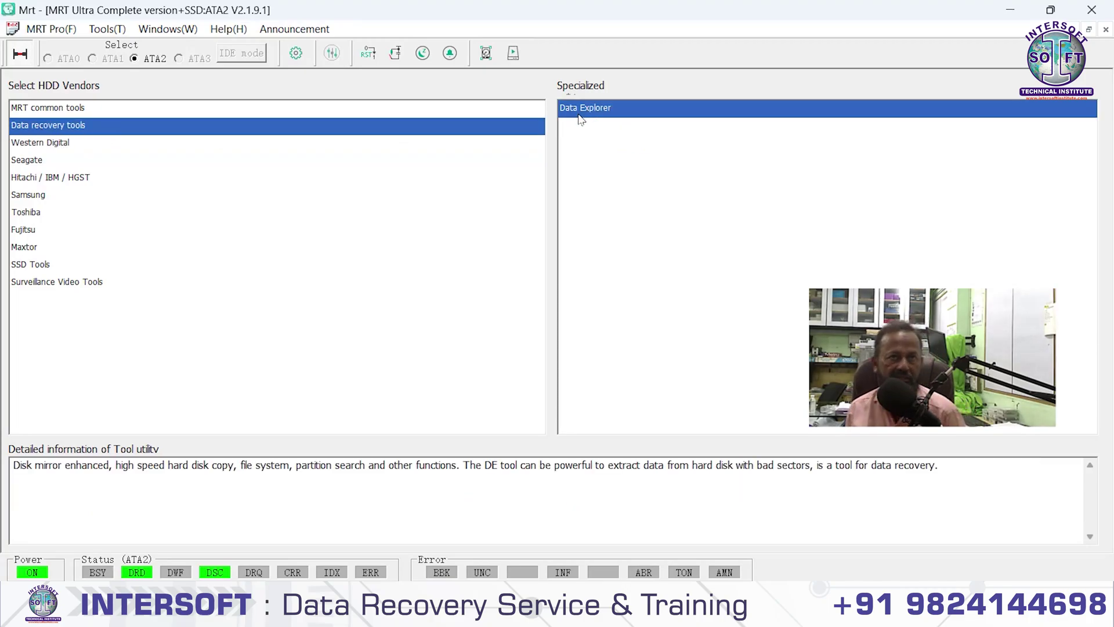
double_click(578, 112)
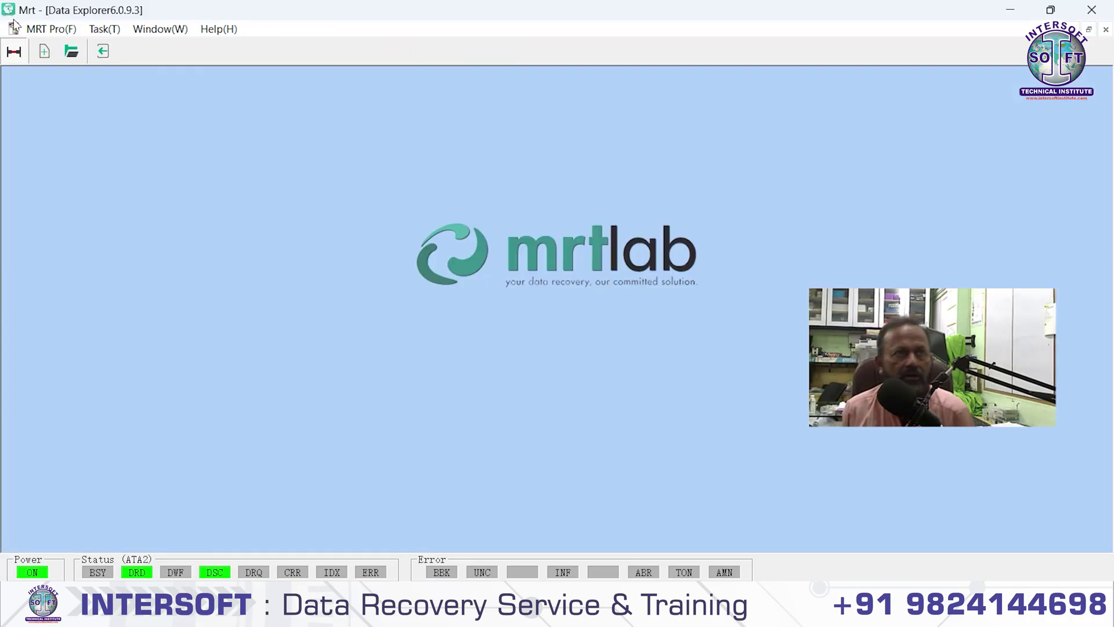
Start a new Data Explorer task named VVVV, keeping the default task path
left_click(44, 53)
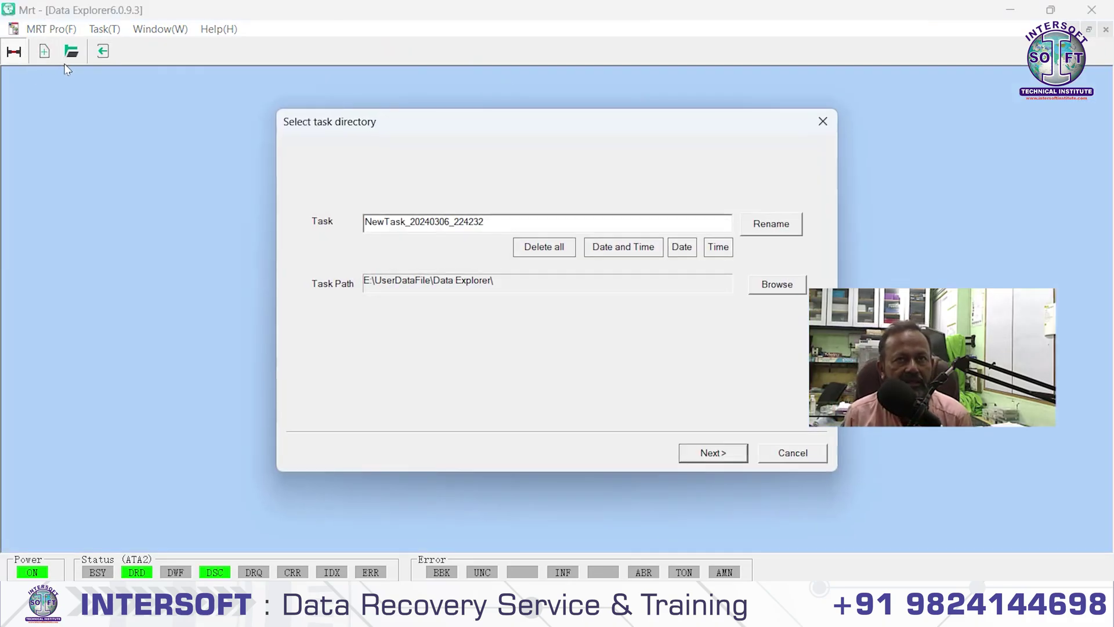
left_click_drag(455, 221, 485, 221)
left_click_drag(327, 216, 204, 199)
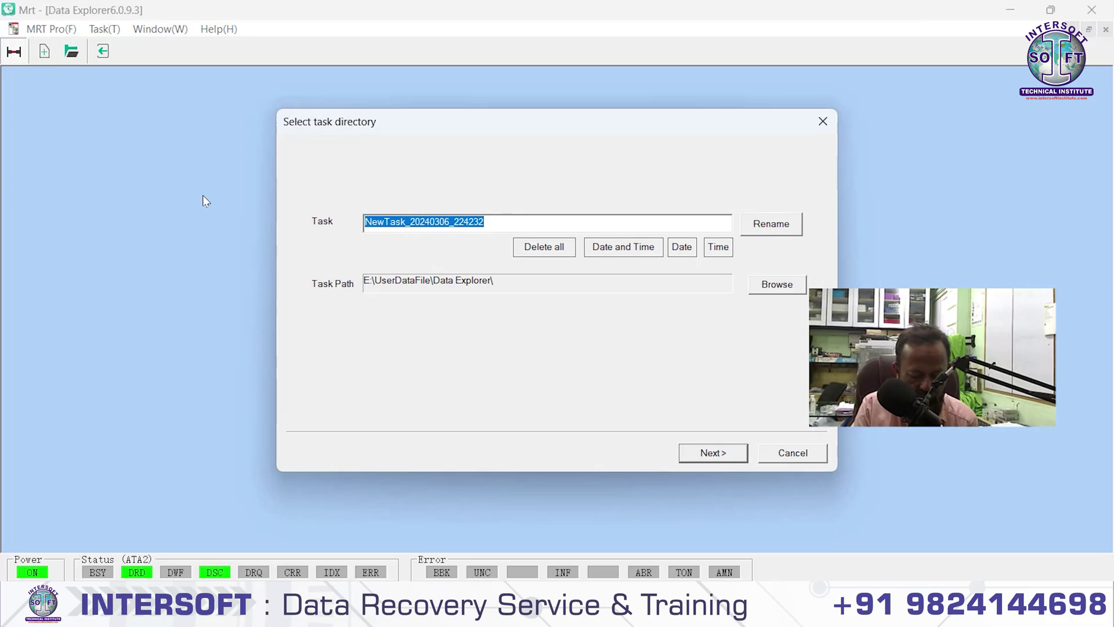
type("VVVV")
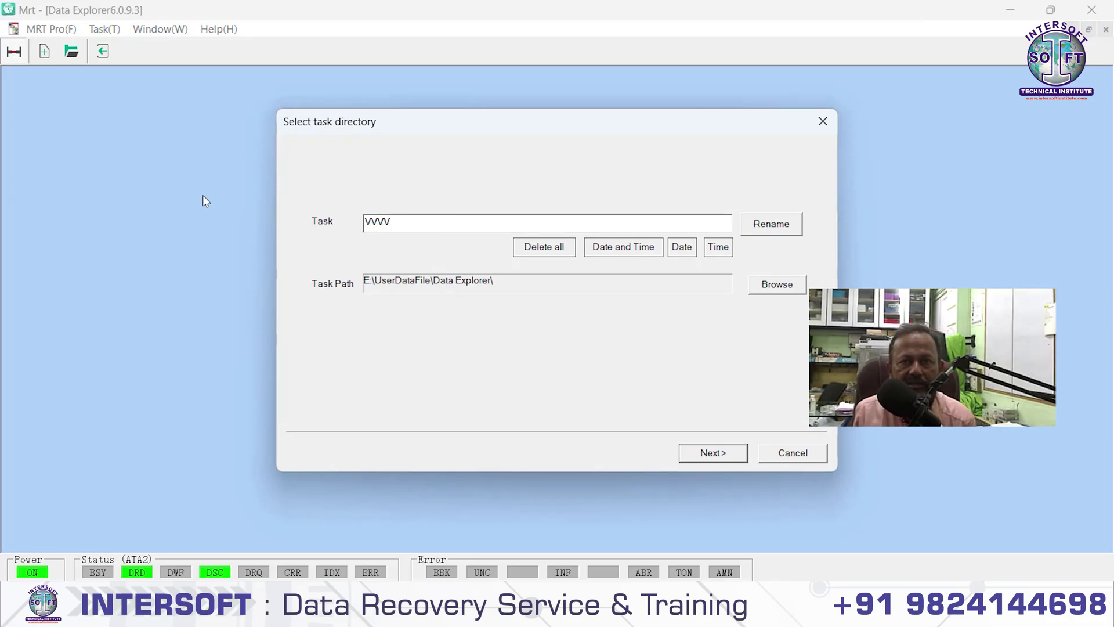
left_click(731, 457)
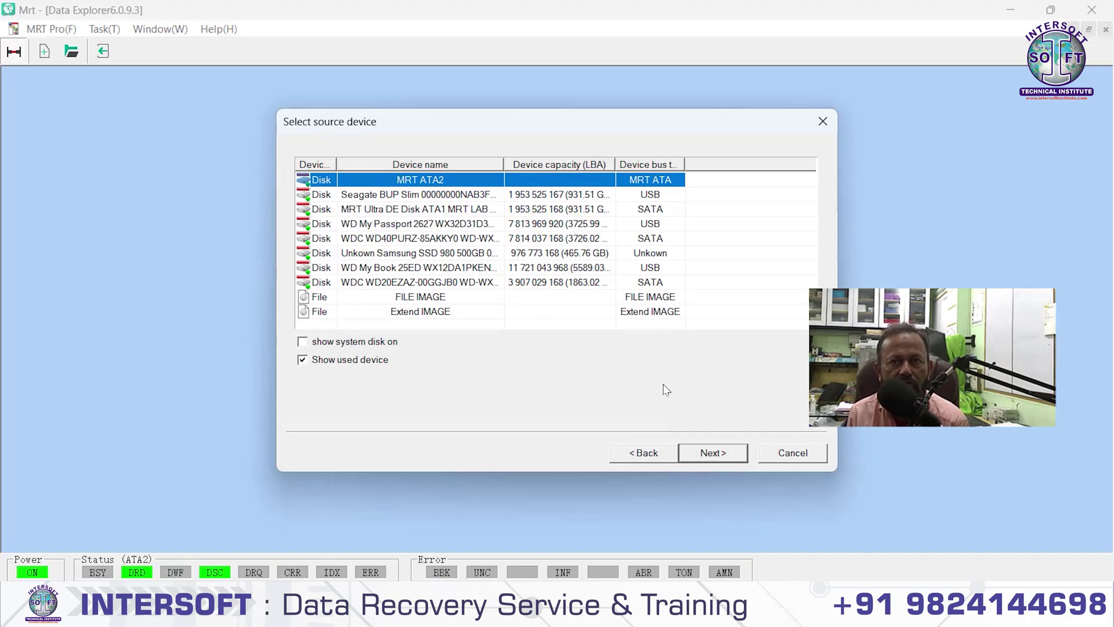
Use MRT ATA2 as the source device and create the task with Data copy and Create virtual translator both disabled
left_click(702, 456)
left_click(706, 454)
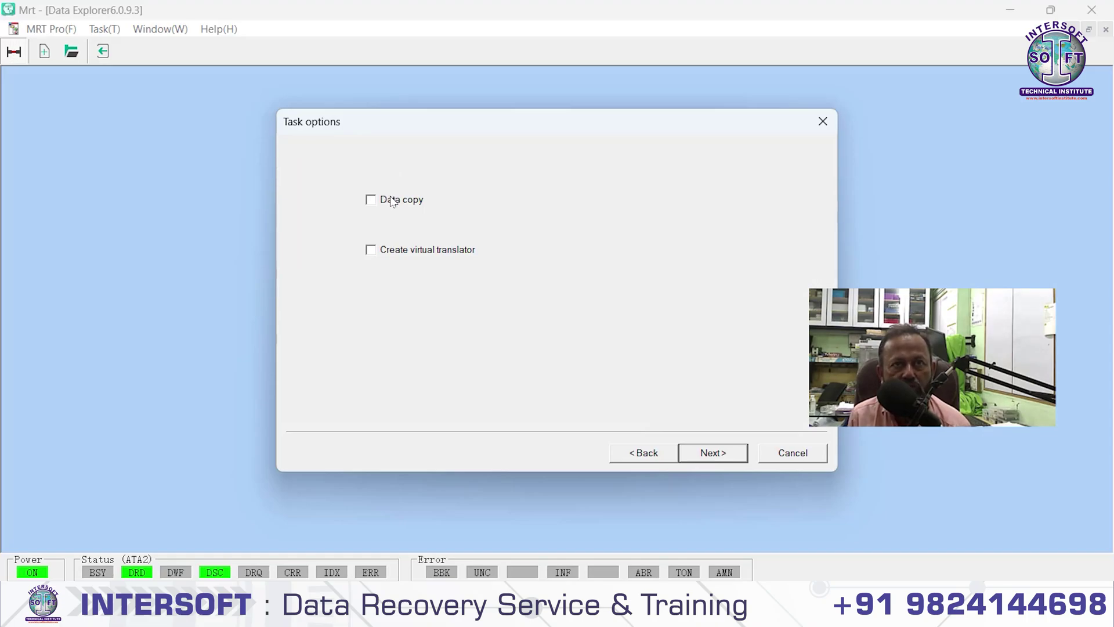
left_click(372, 200)
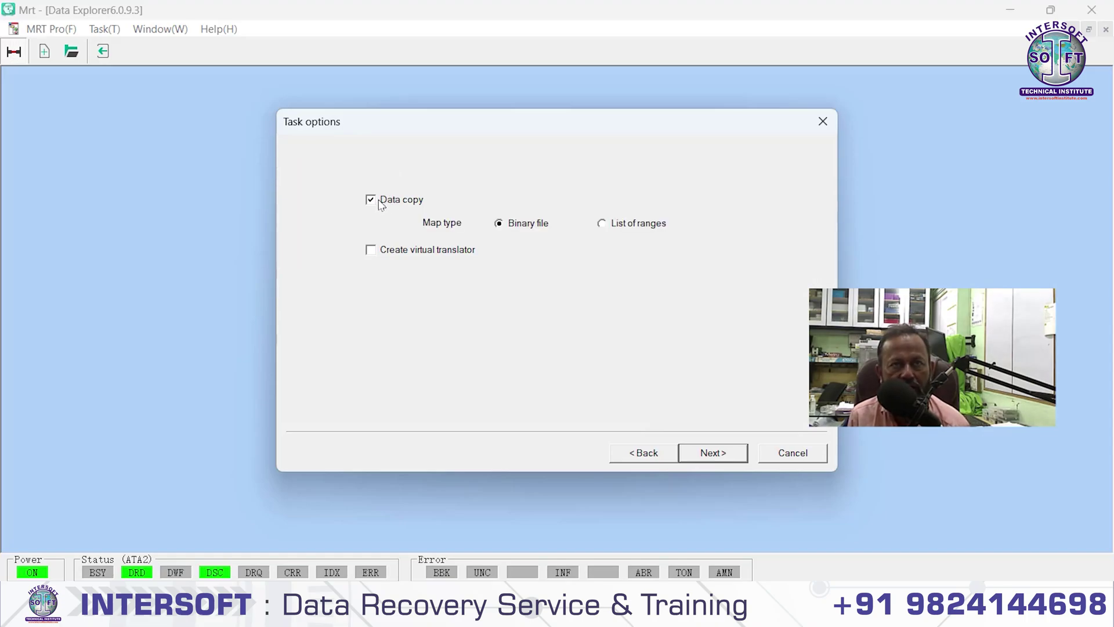
left_click(374, 201)
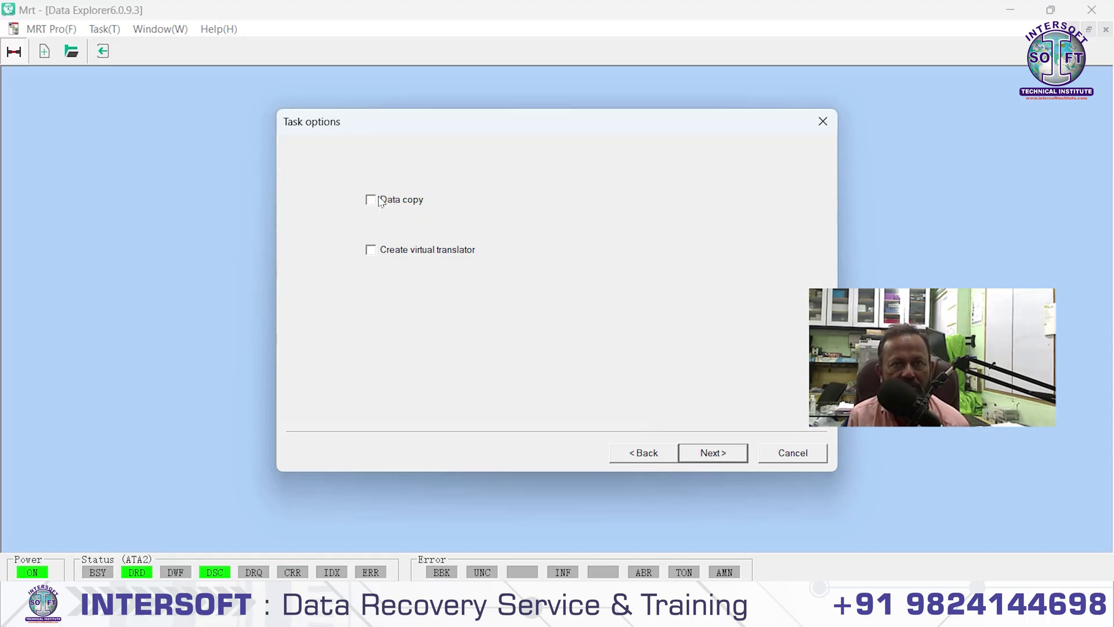
left_click(727, 456)
left_click(714, 453)
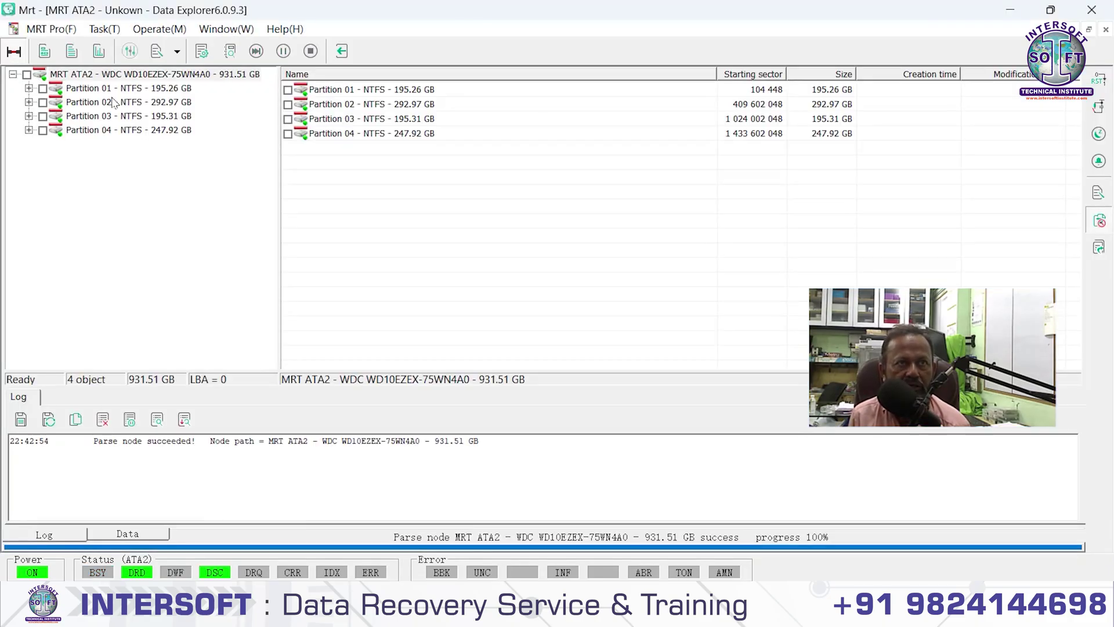
Expand Partition 01 and its Root folder, try expanding Partitions 02, 03 and 04, and return to Root's contents
left_click(30, 89)
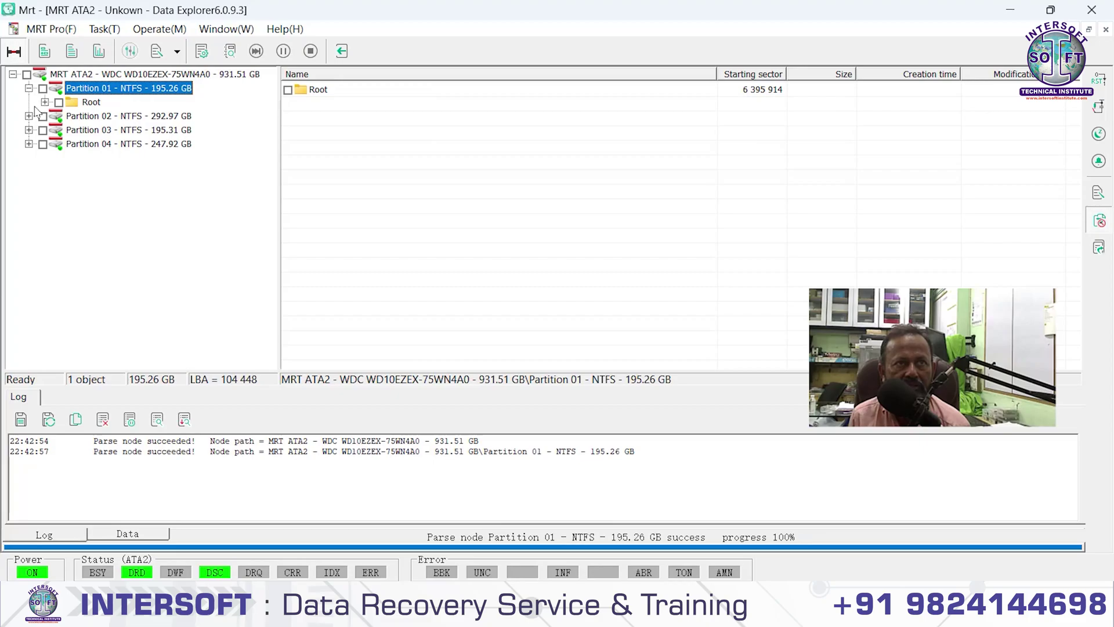
left_click(45, 102)
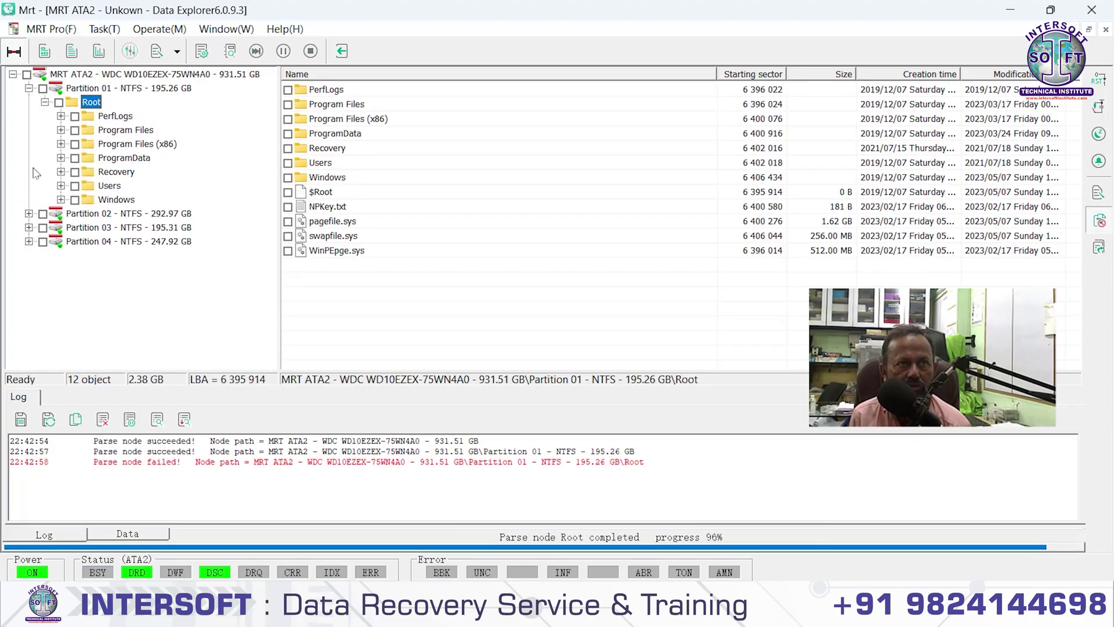
left_click(28, 214)
left_click(29, 227)
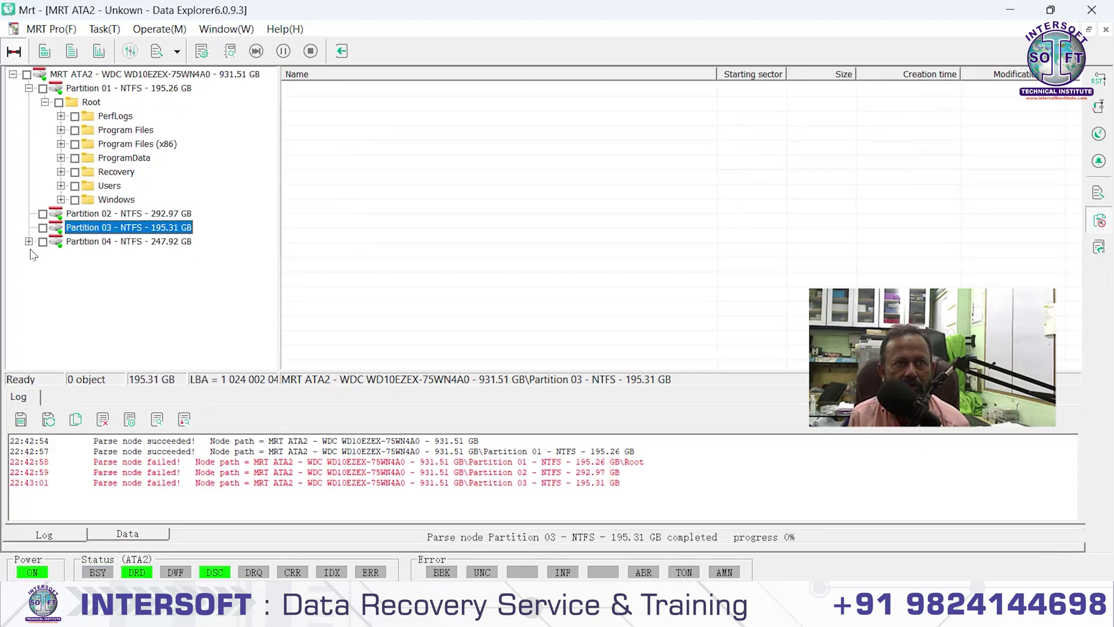
left_click(29, 242)
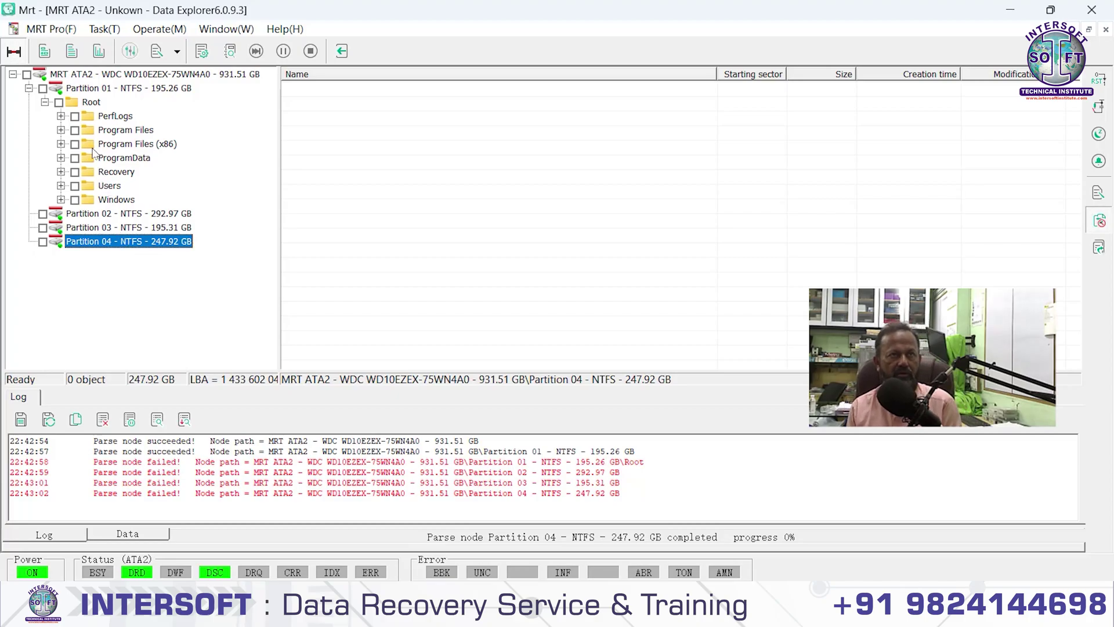
left_click(81, 103)
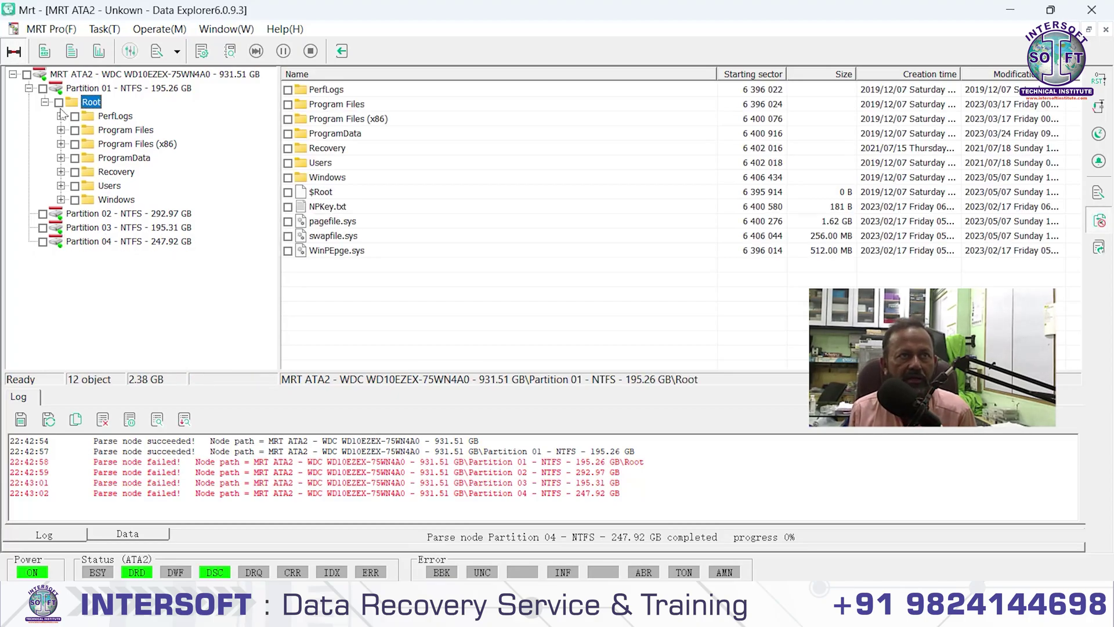
View the MBR of the MRT ATA2 drive, highlight its sector number and close the sector editor
left_click(116, 74)
right_click(116, 73)
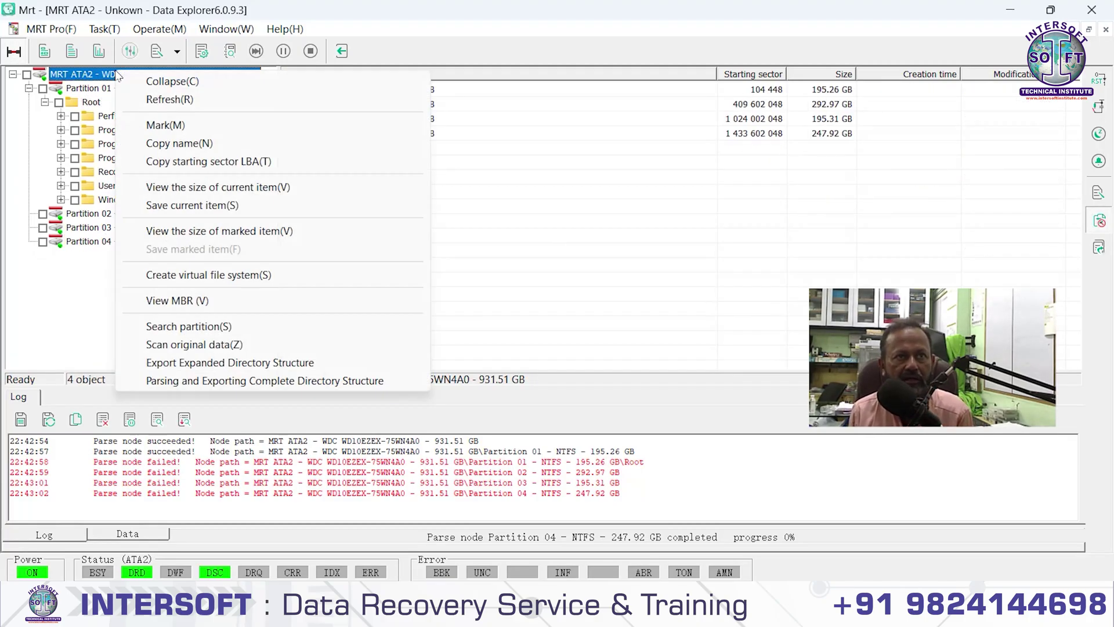
left_click(176, 302)
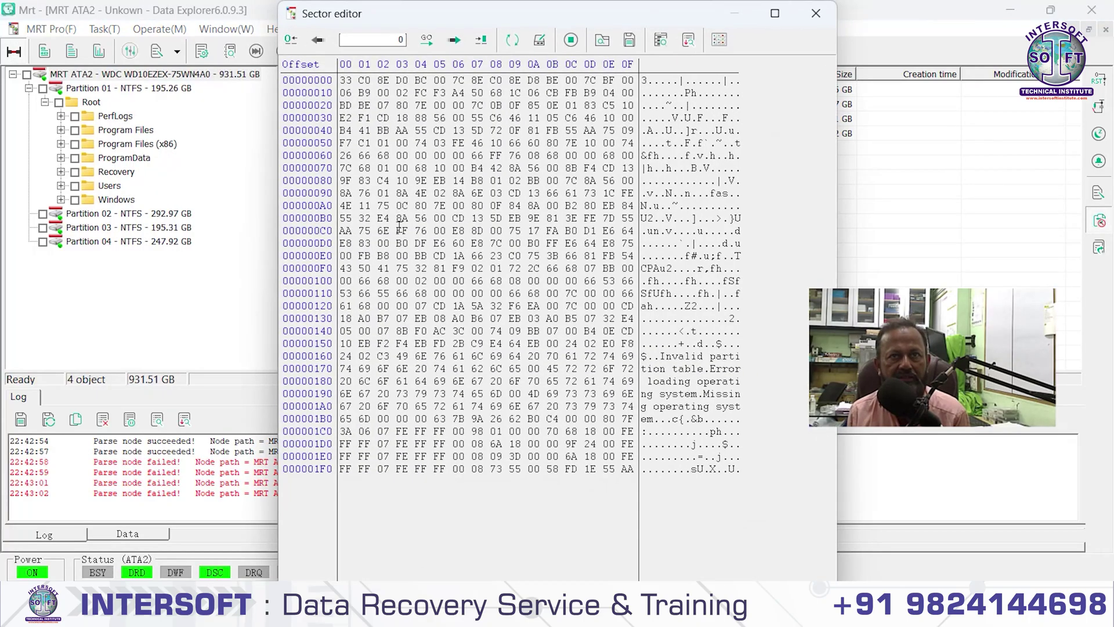
left_click(393, 41)
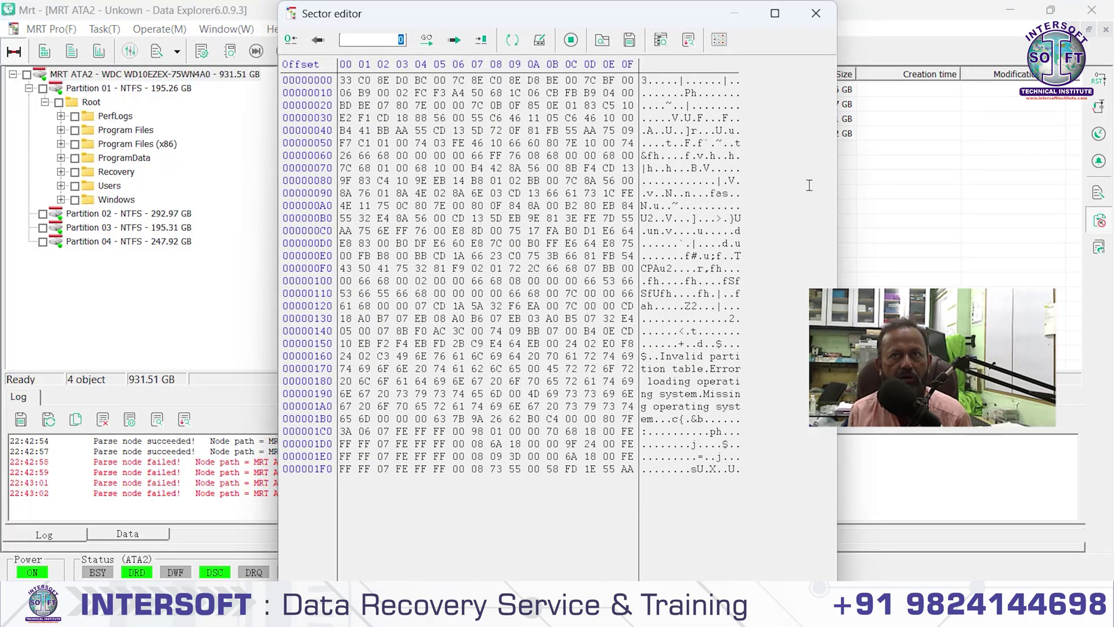
left_click(816, 13)
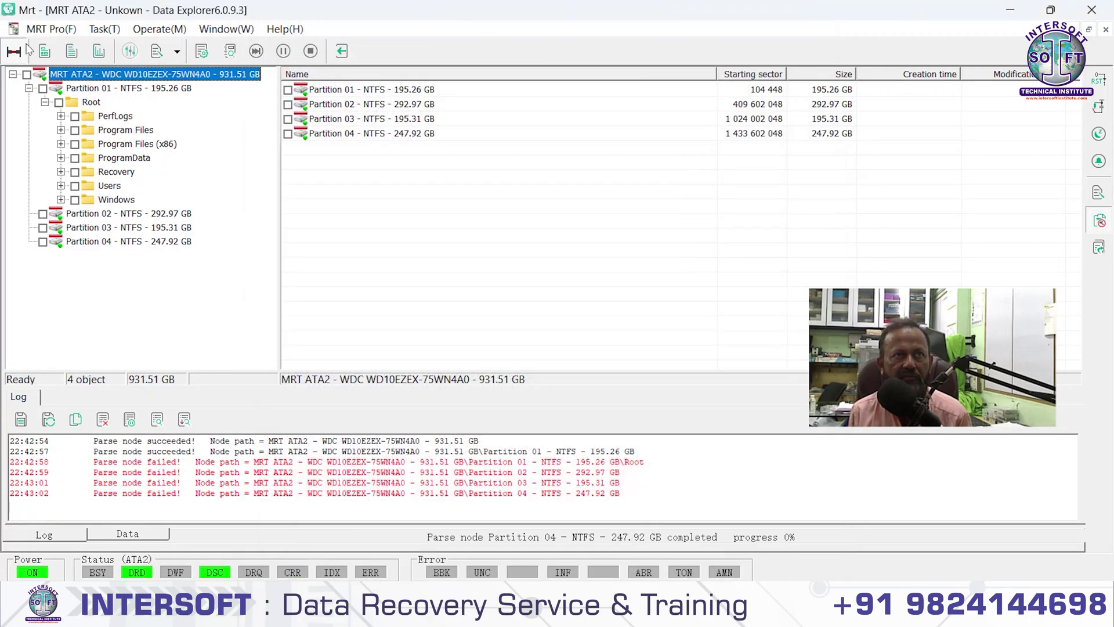
View Partition 01's boot sector, highlighting its sector number and final byte row, and close the sector editor
left_click(93, 88)
right_click(101, 88)
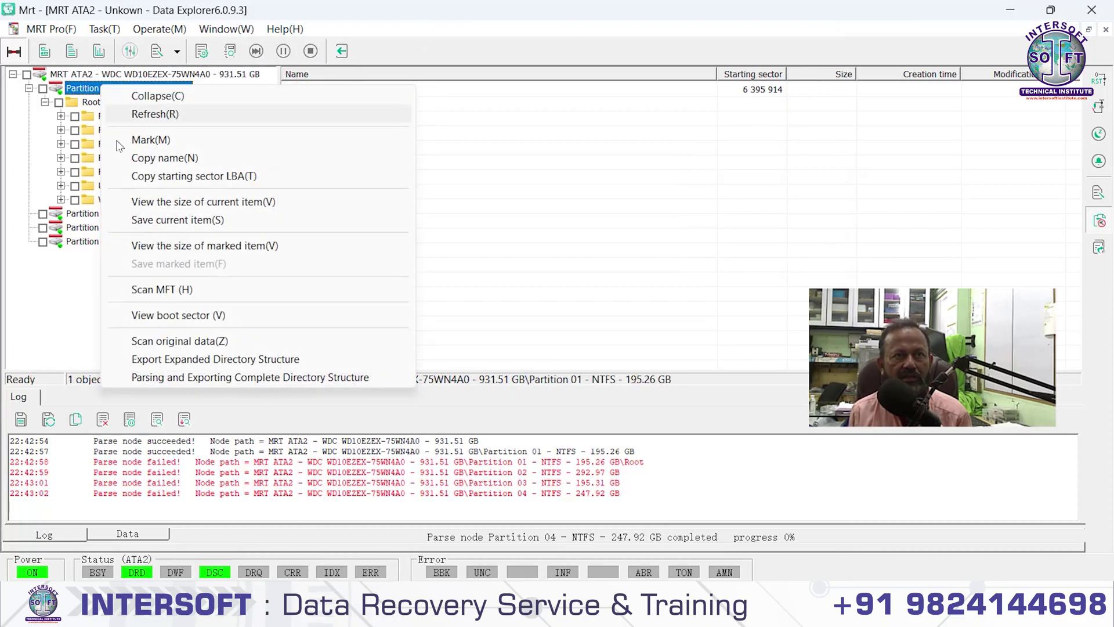
left_click(170, 315)
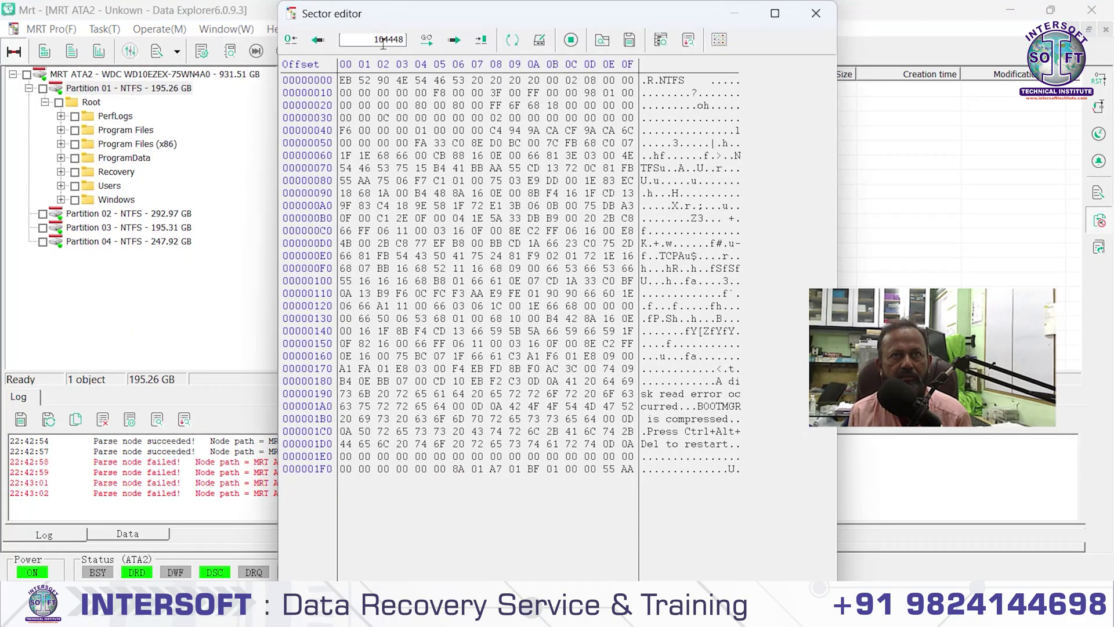
left_click_drag(368, 37, 403, 39)
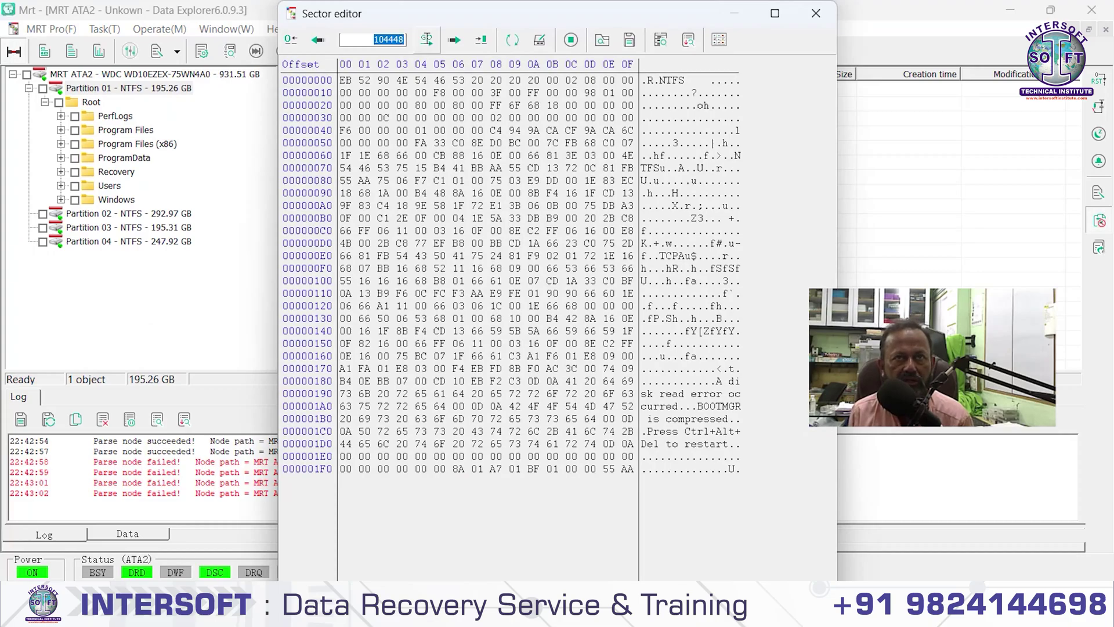
left_click(394, 38)
left_click_drag(372, 42, 434, 66)
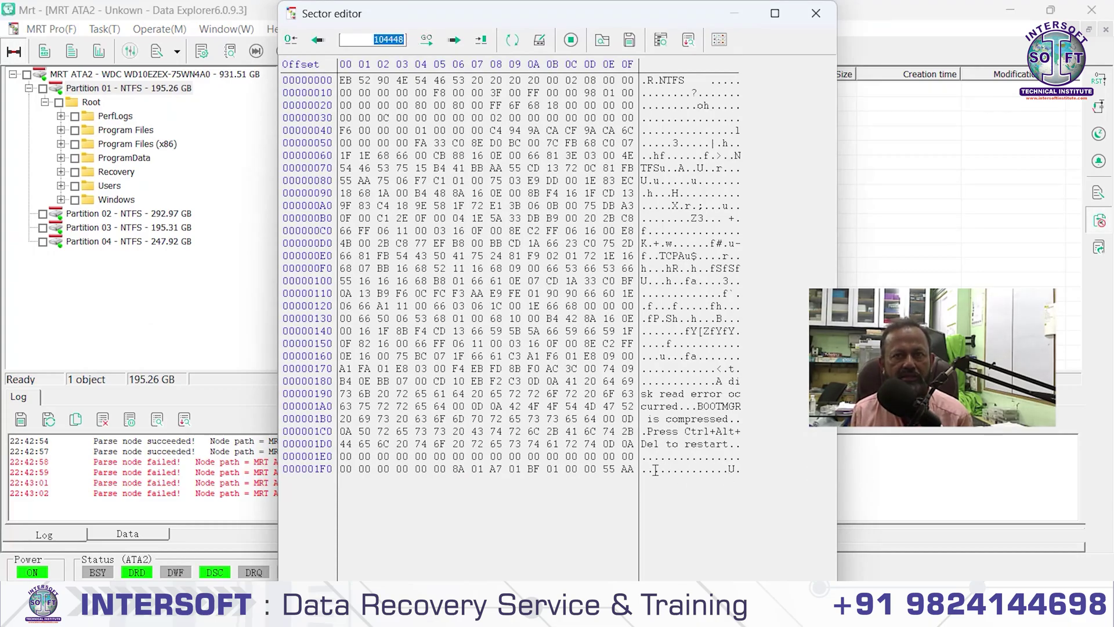
left_click_drag(655, 471, 737, 470)
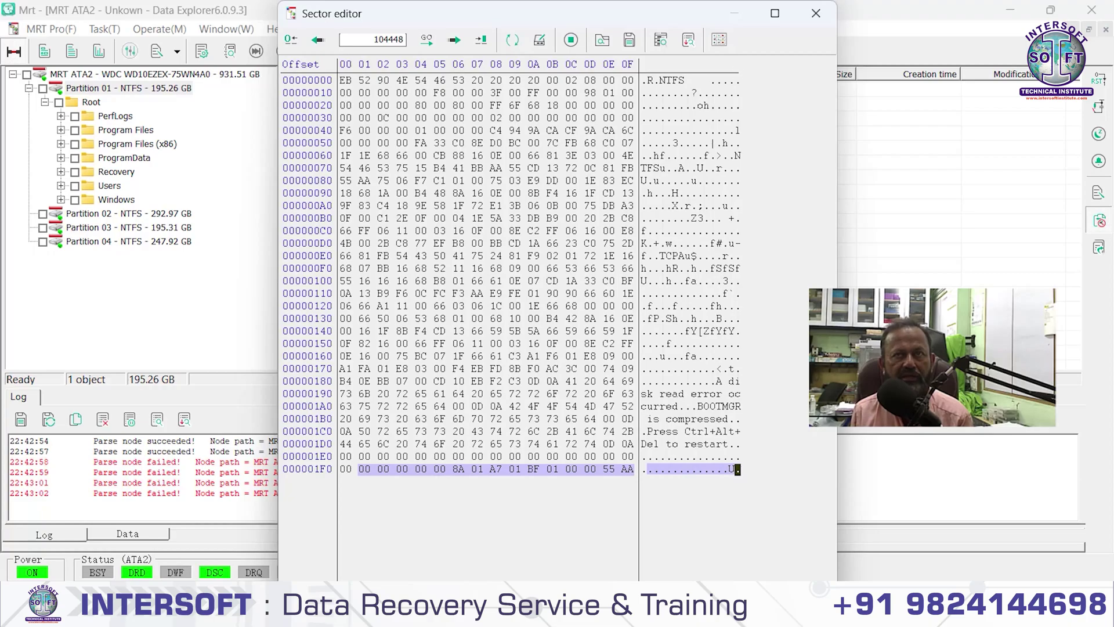
left_click(816, 13)
View Partition 02's boot sector, highlight its bytes from the end up to the first row, and close the sector editor
left_click(90, 103)
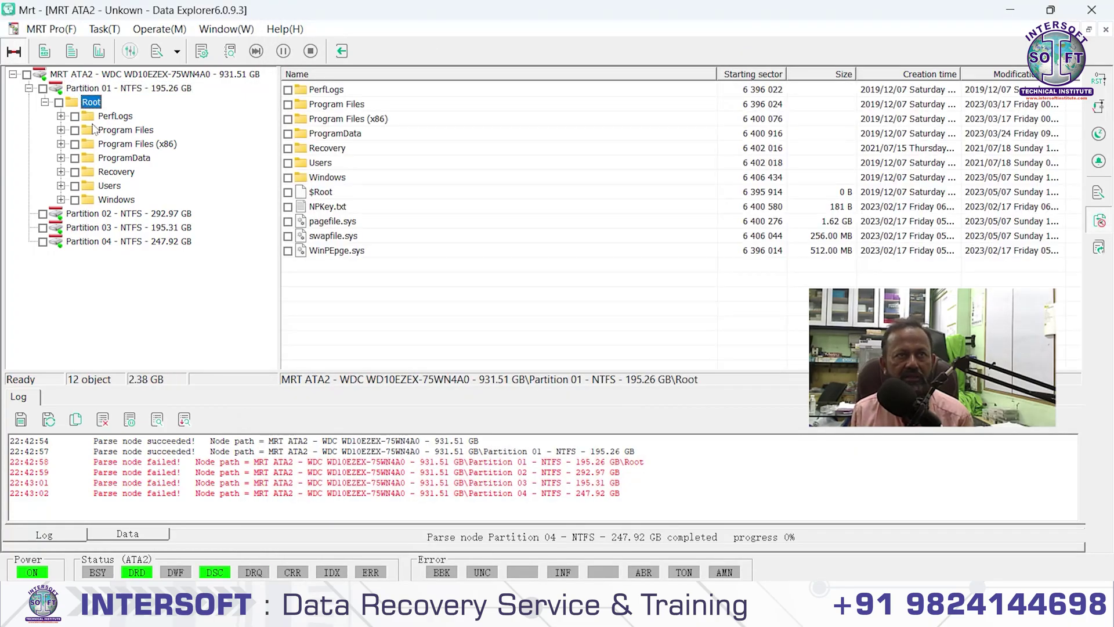
left_click(85, 215)
right_click(86, 214)
left_click(167, 445)
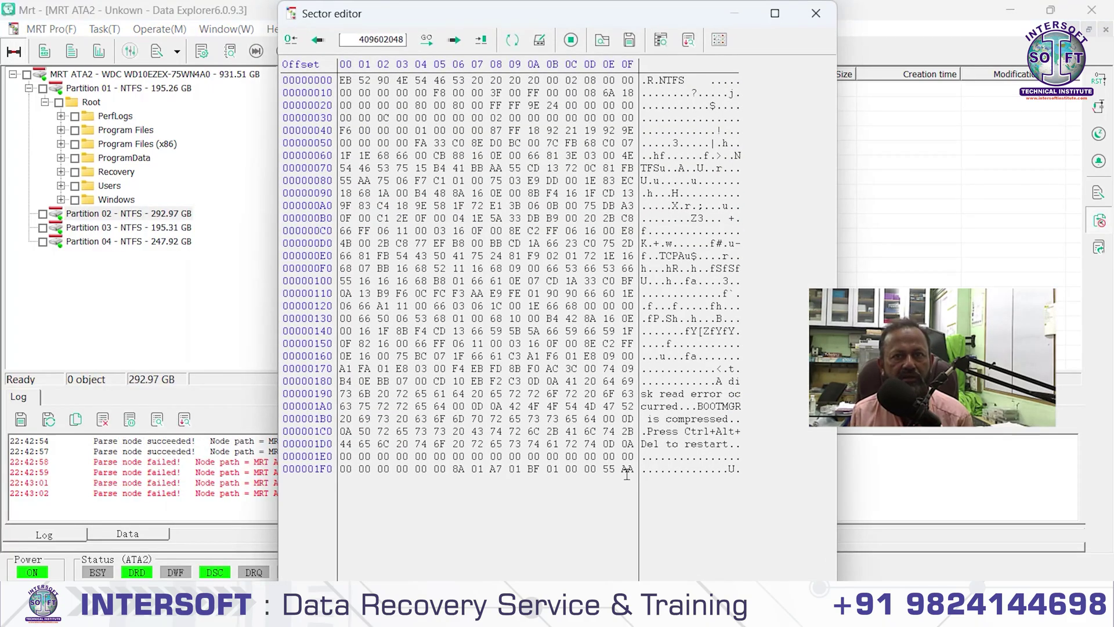
left_click_drag(634, 474, 414, 54)
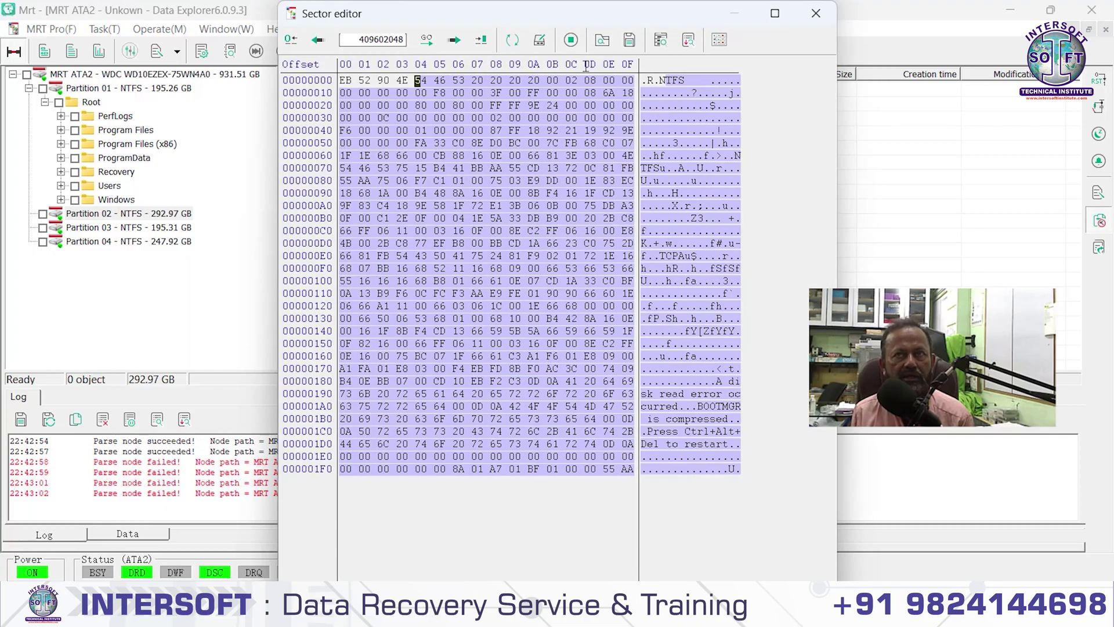
left_click(816, 13)
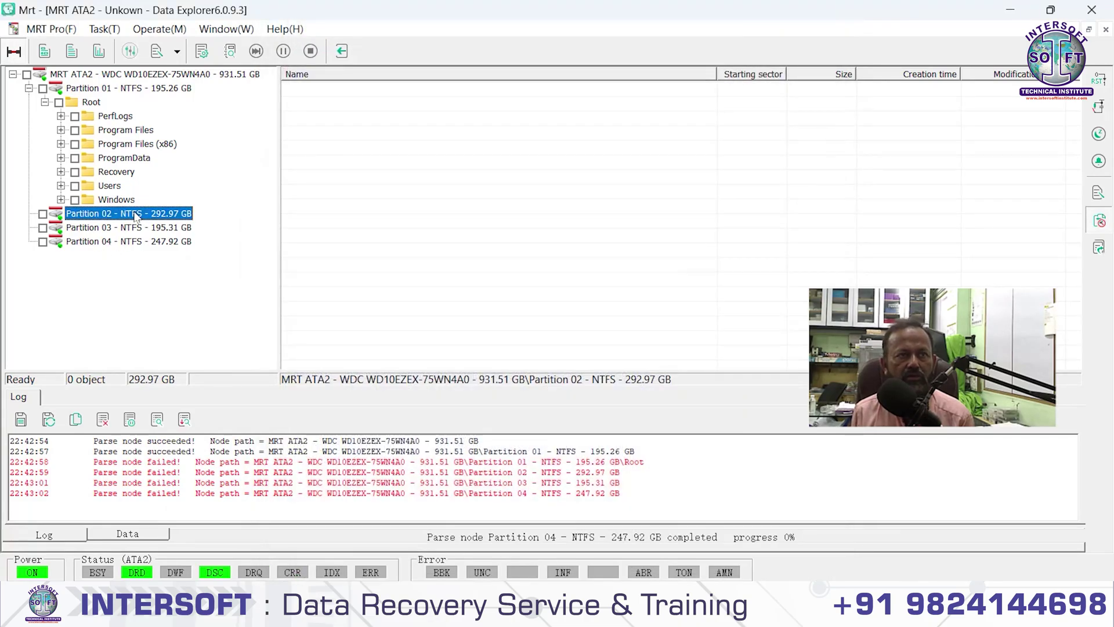
Highlight the node parsing entries in the log and select the Users folder under Partition 01's Root
left_click_drag(660, 507, 259, 451)
left_click(88, 219)
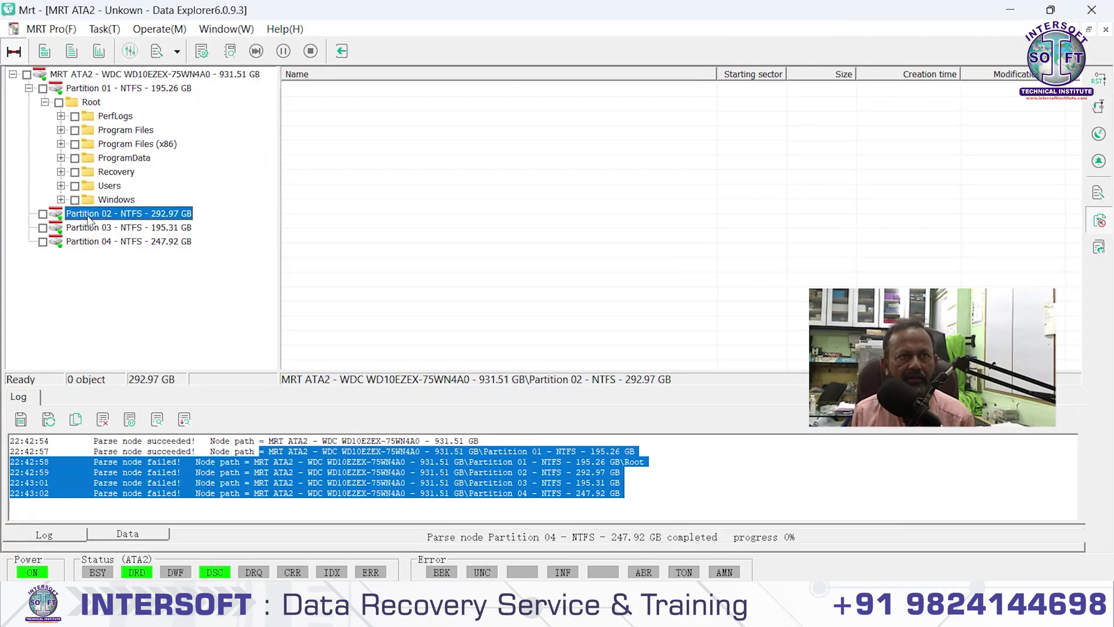
right_click(89, 219)
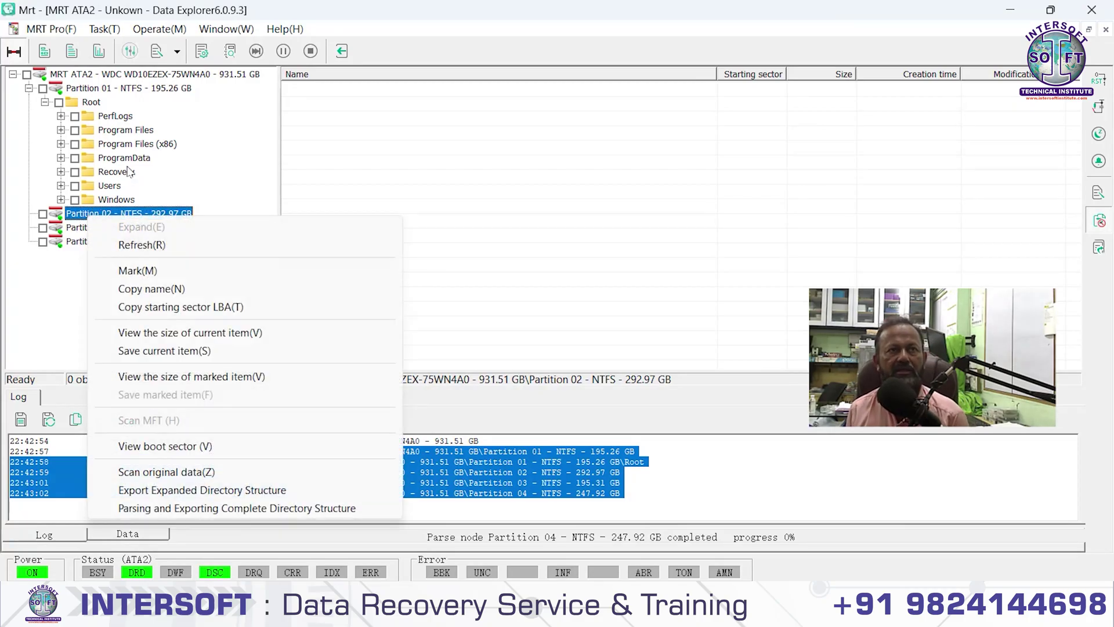
left_click(168, 187)
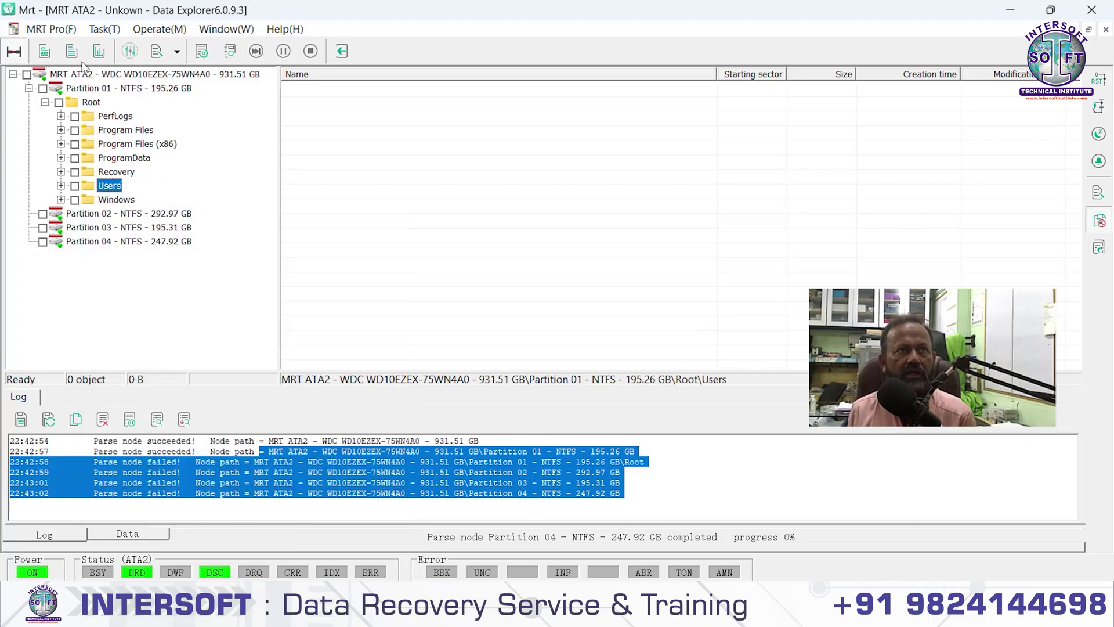
Review the task parameters from Data copy through Timeout setting, including Power Manage and File explorer, and cancel without changes
left_click(44, 51)
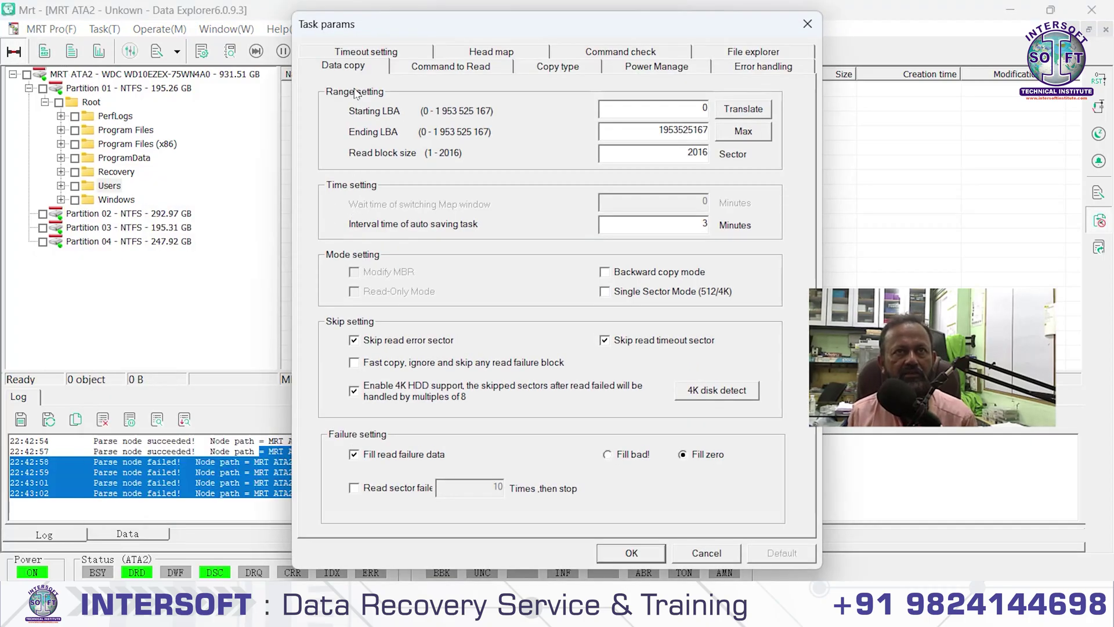
left_click(444, 68)
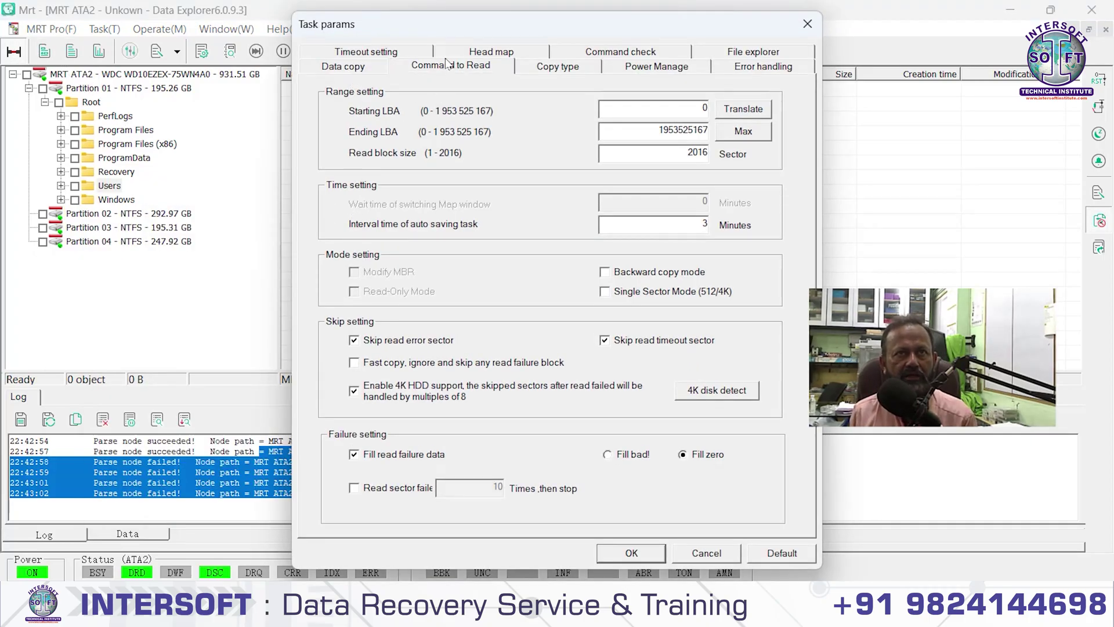
left_click(560, 68)
left_click(637, 72)
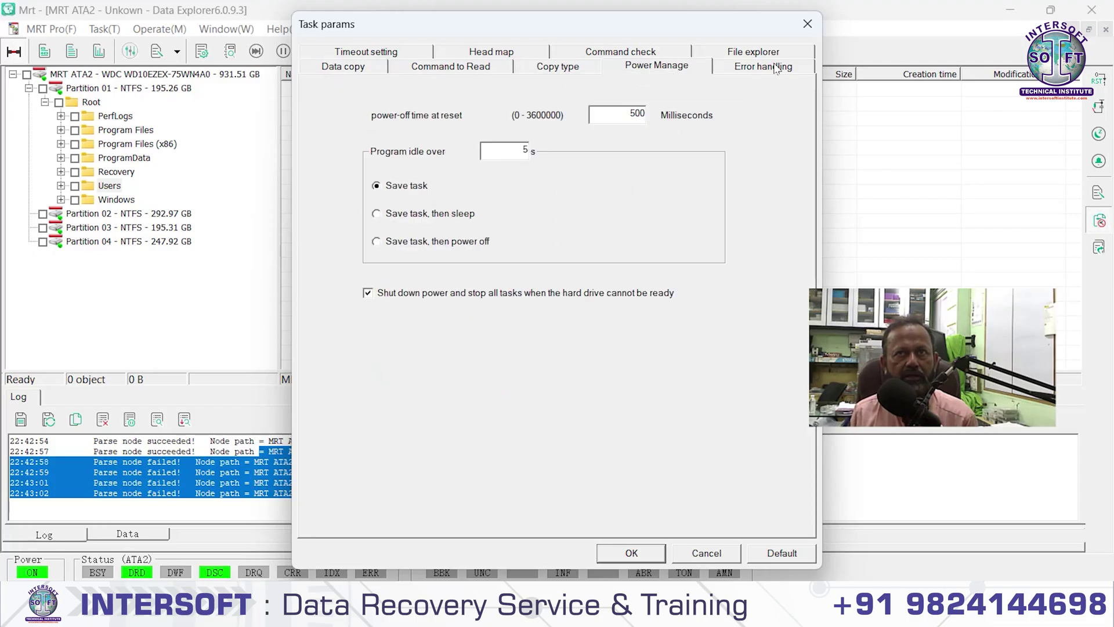
left_click(775, 69)
left_click(754, 52)
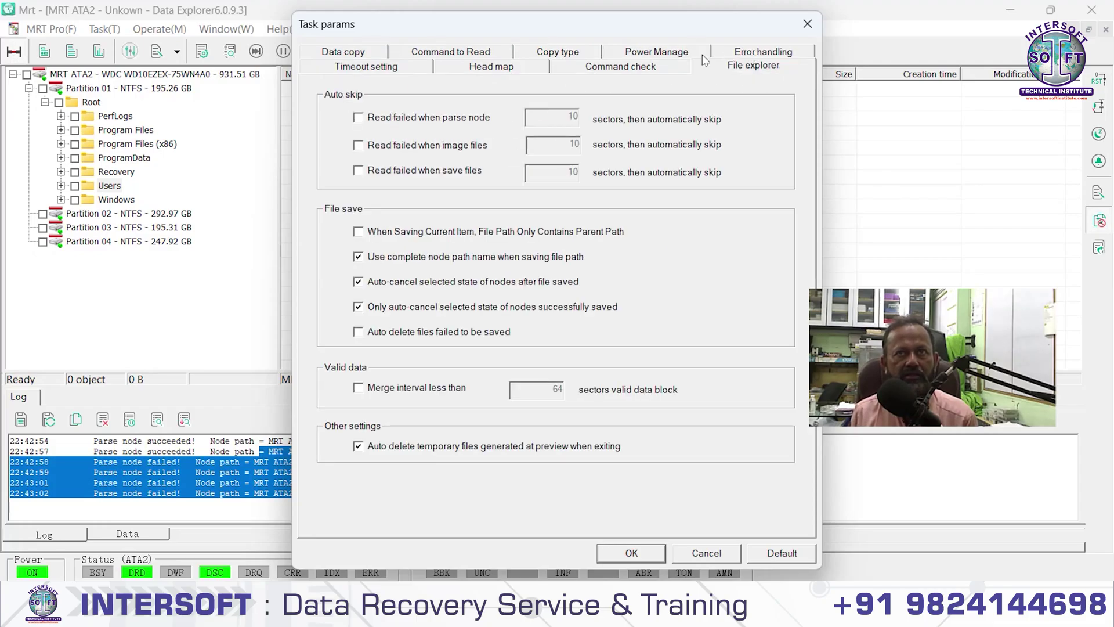
left_click(626, 68)
left_click(491, 69)
left_click(367, 68)
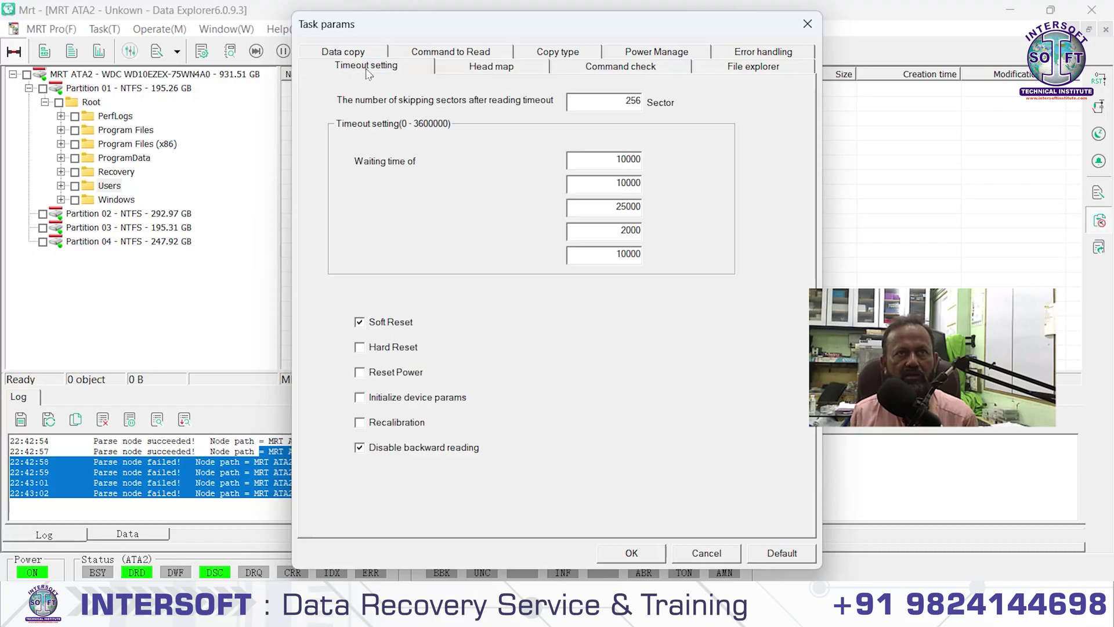
left_click(706, 555)
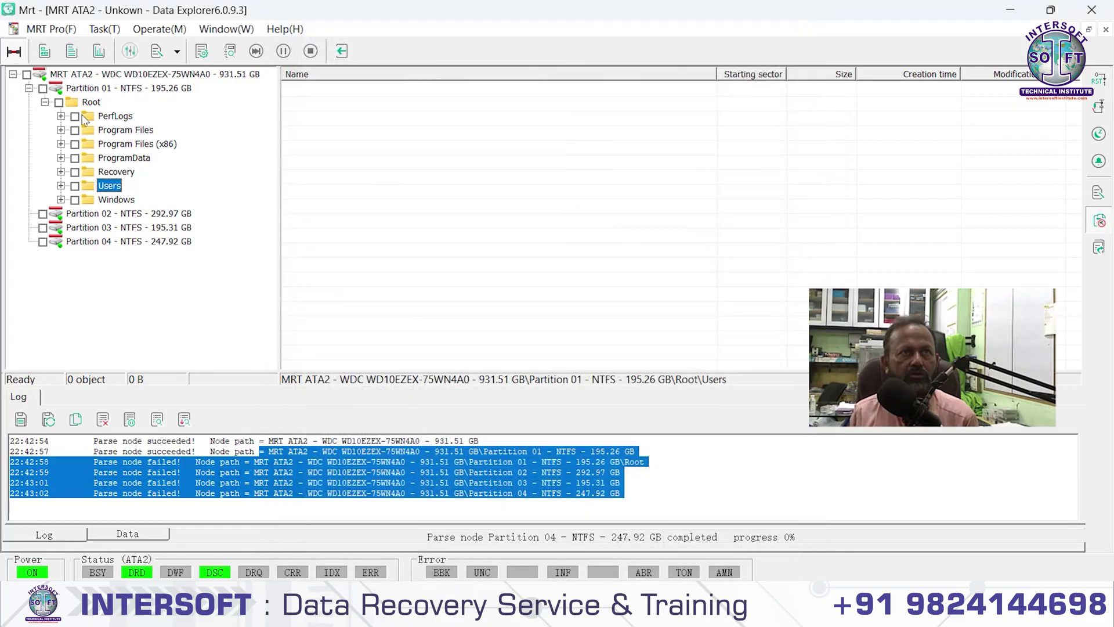
View the task information for MRT ATA2 and the MRTChangeSignal utility, closing each window
left_click(99, 52)
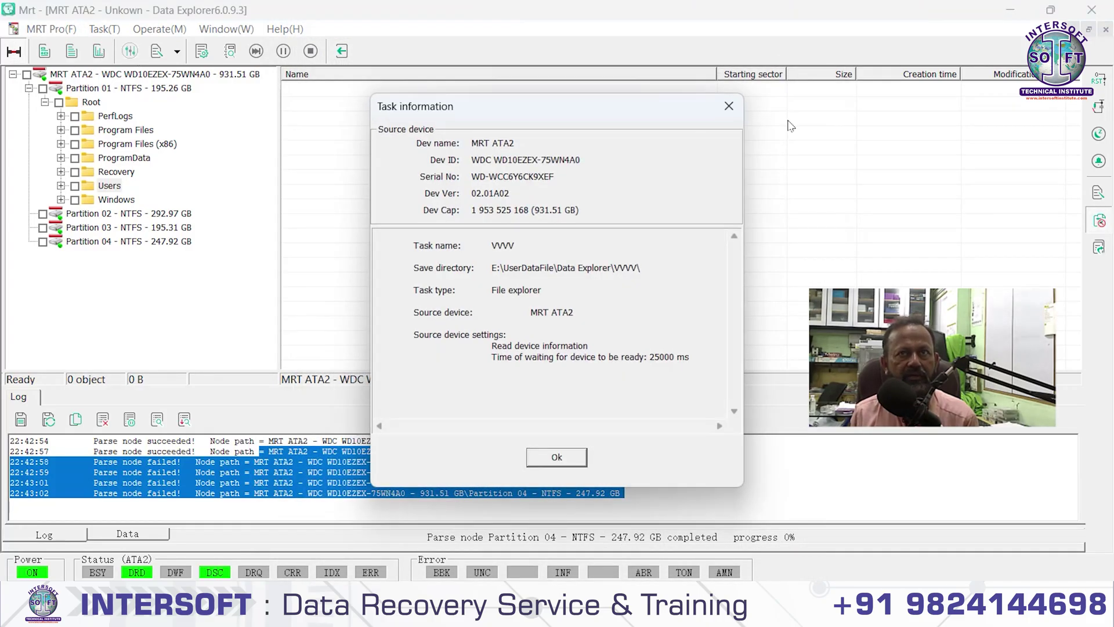
left_click(729, 106)
left_click(130, 51)
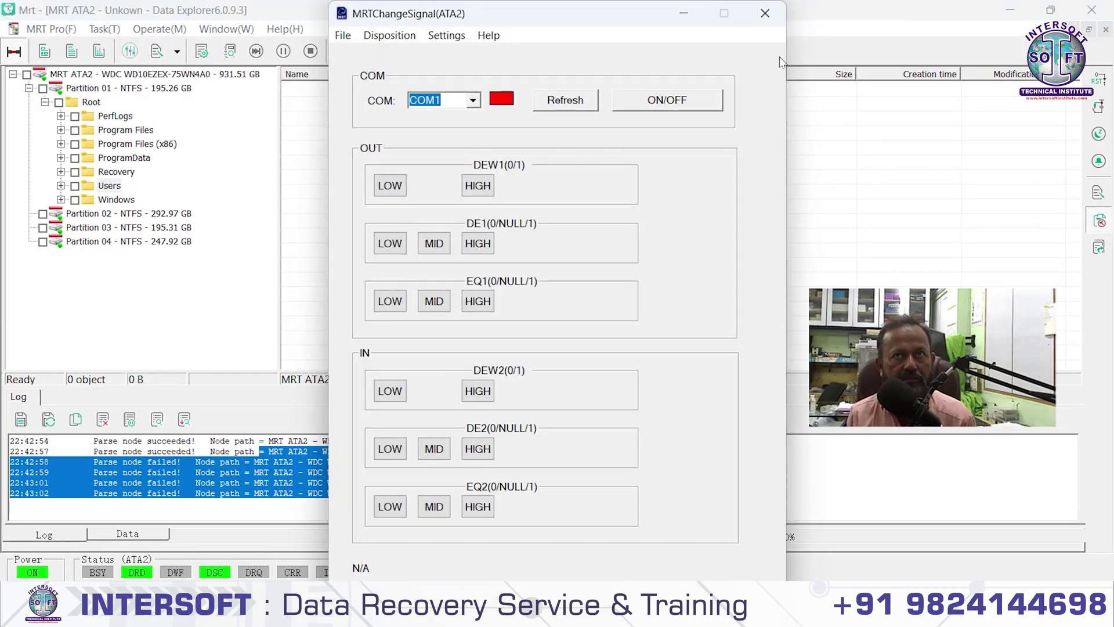
left_click(764, 14)
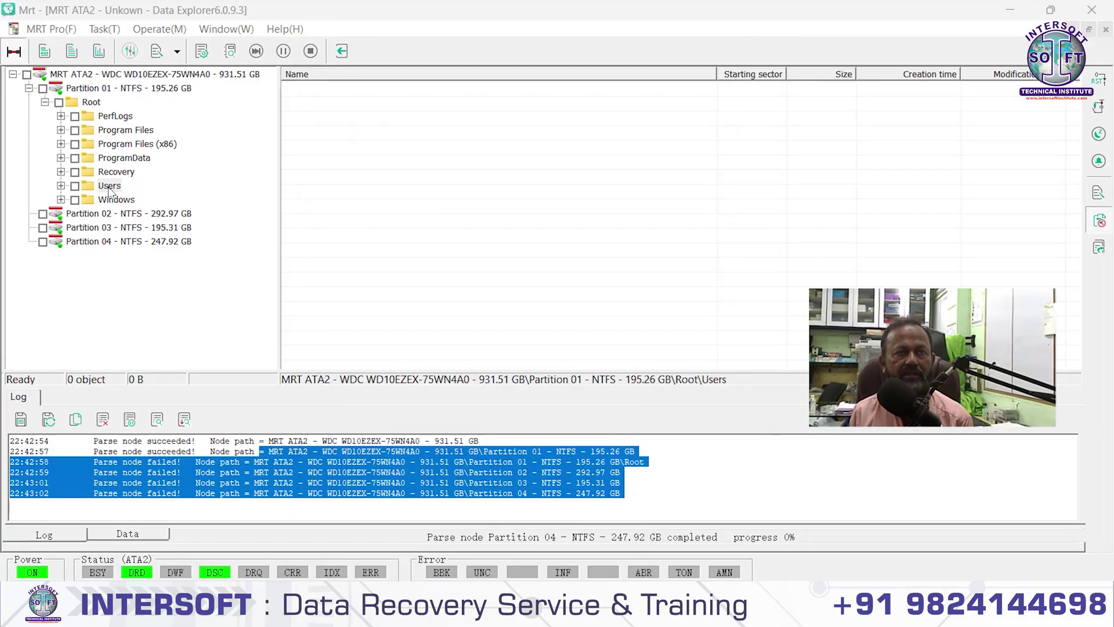
Mount the current MRT ATA2 Data Explorer task
left_click(114, 30)
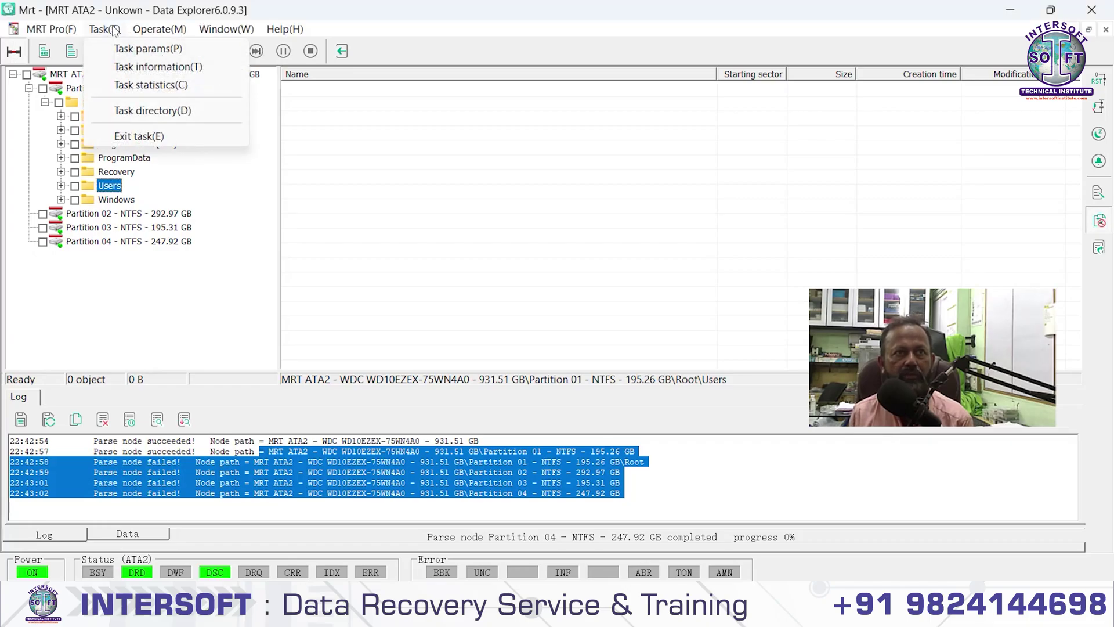
mouse_move(158, 31)
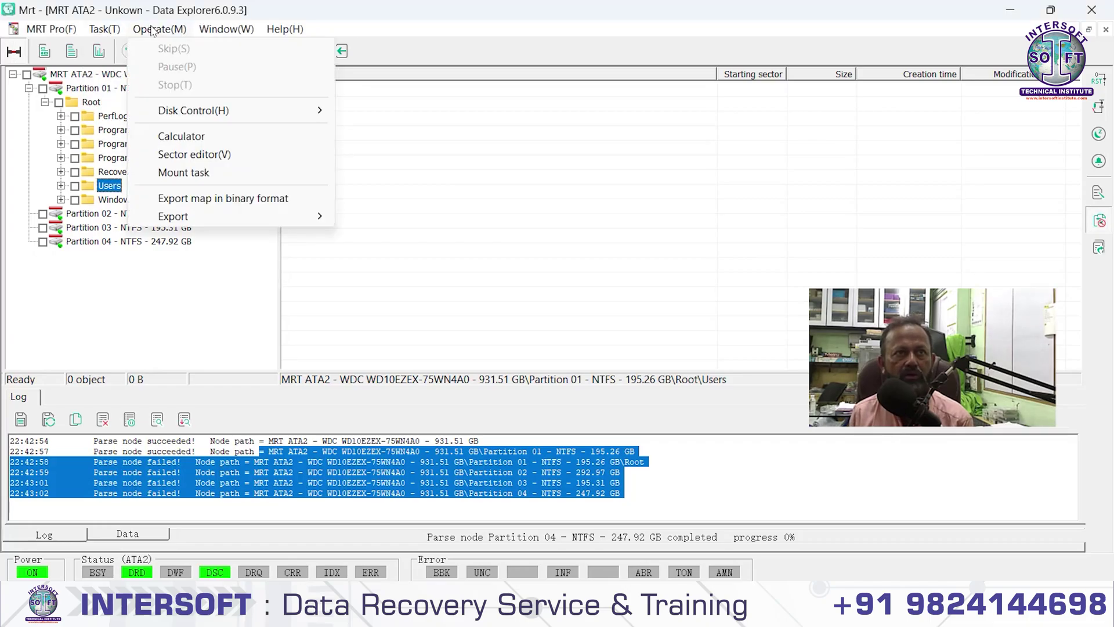
left_click(166, 174)
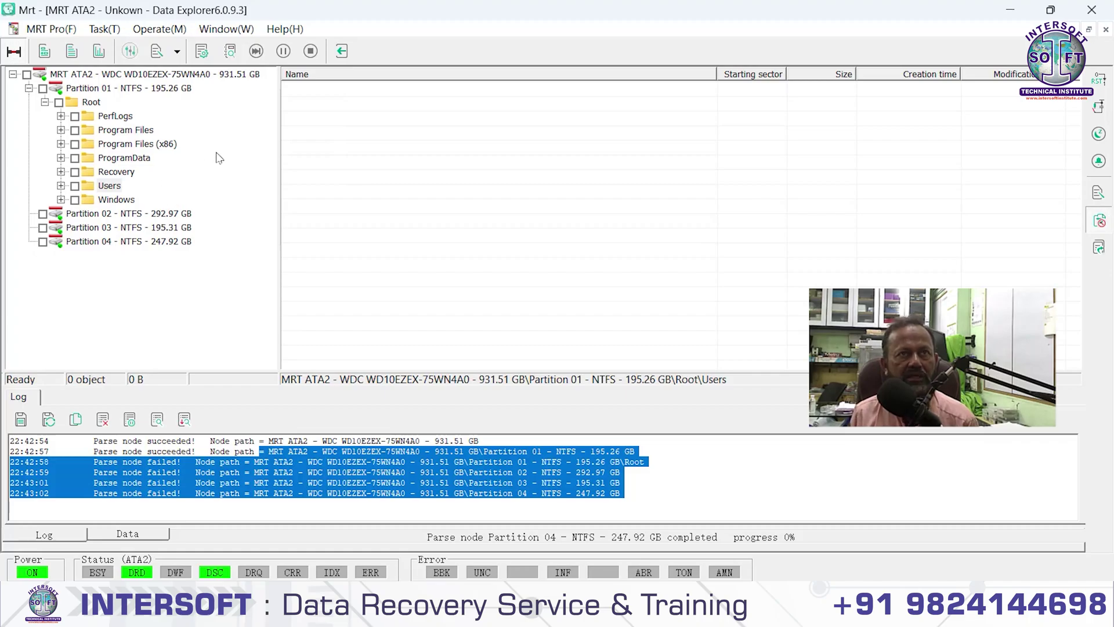
Exit the ATA2 task and Data Explorer, and close the open ATA2 WDC Marwell utility
left_click(342, 52)
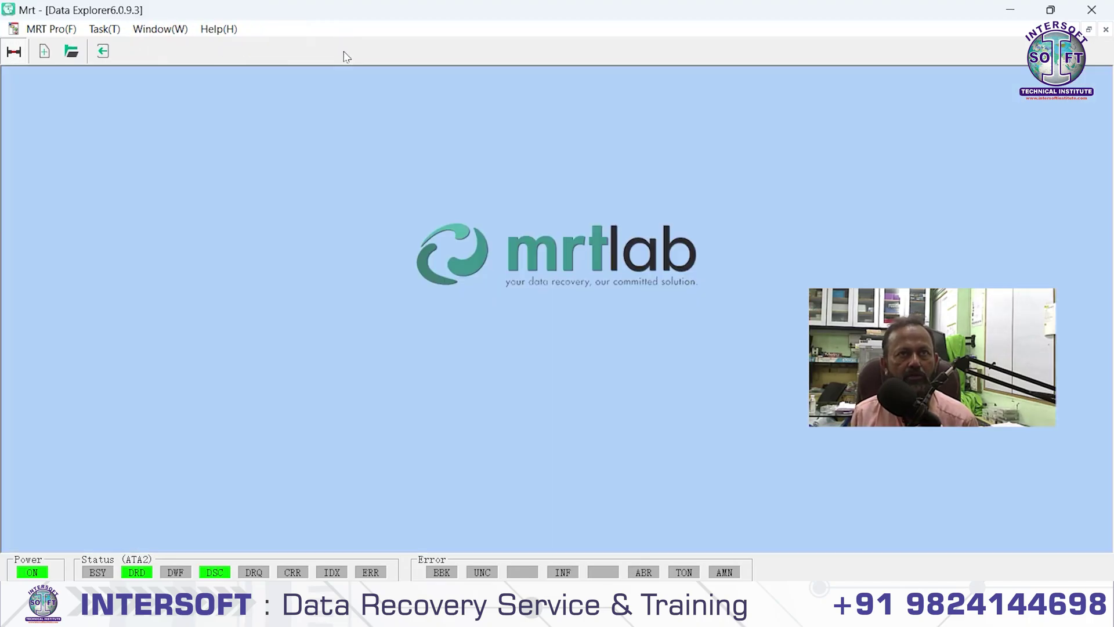
left_click(103, 52)
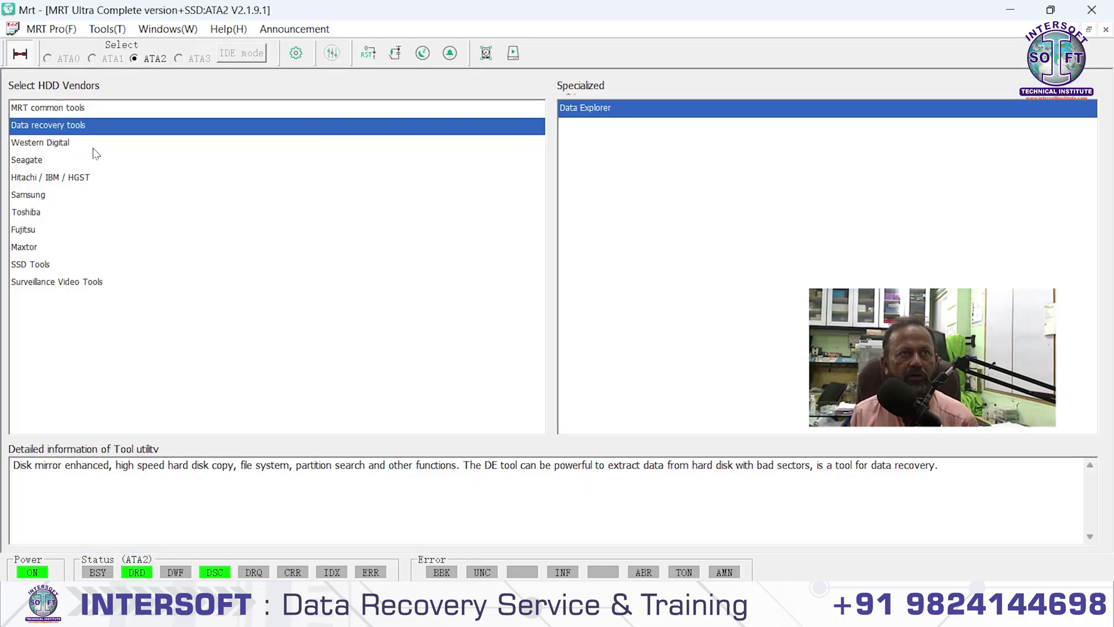
left_click(174, 29)
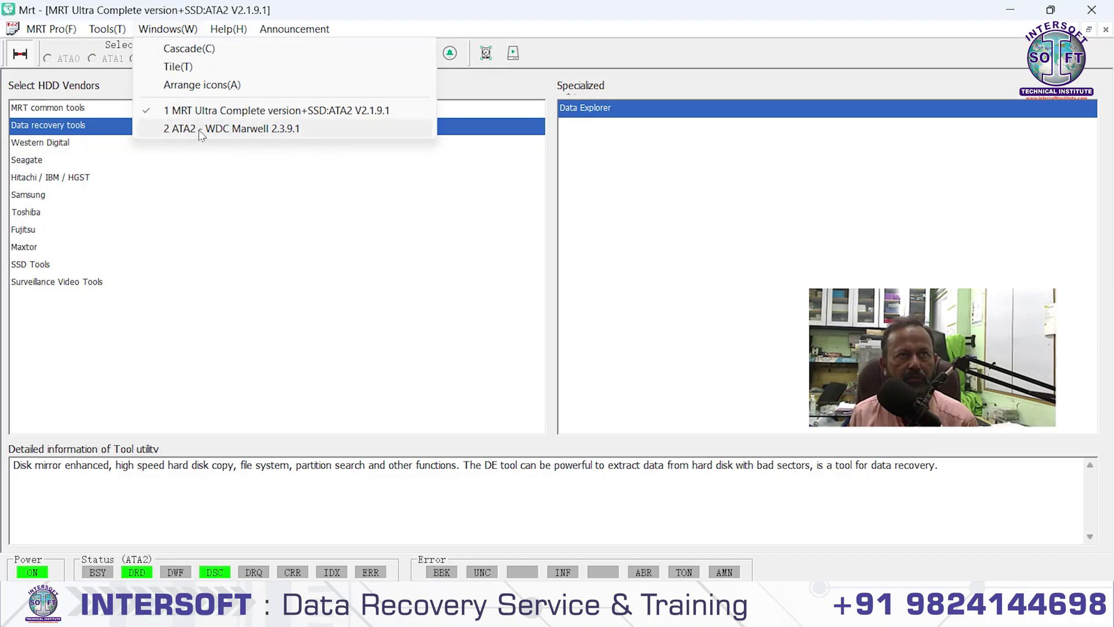
left_click(201, 130)
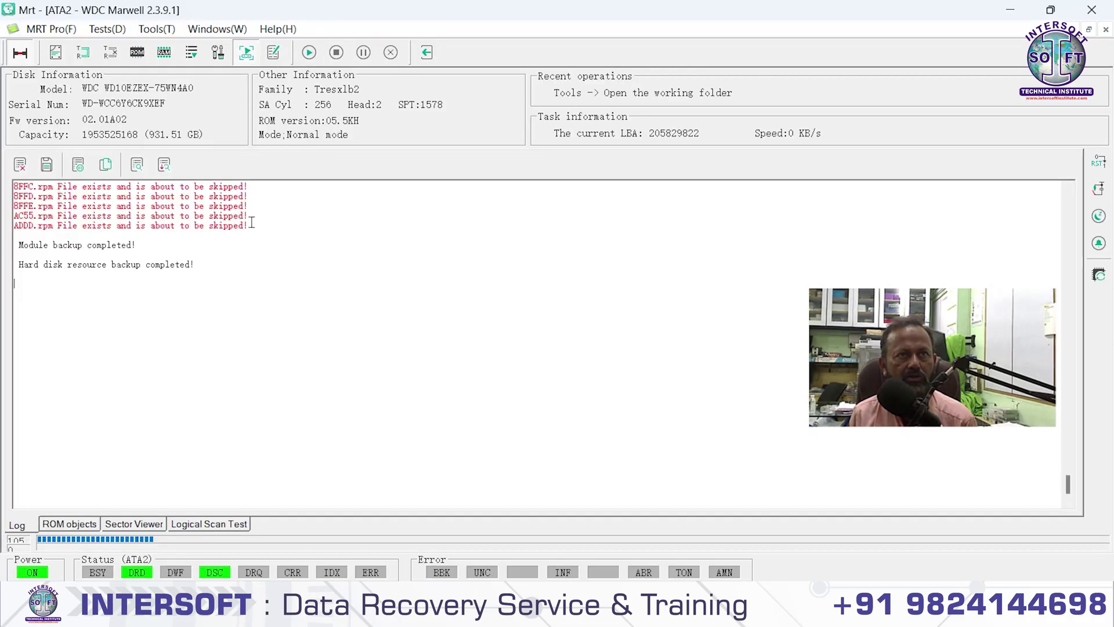
left_click(426, 53)
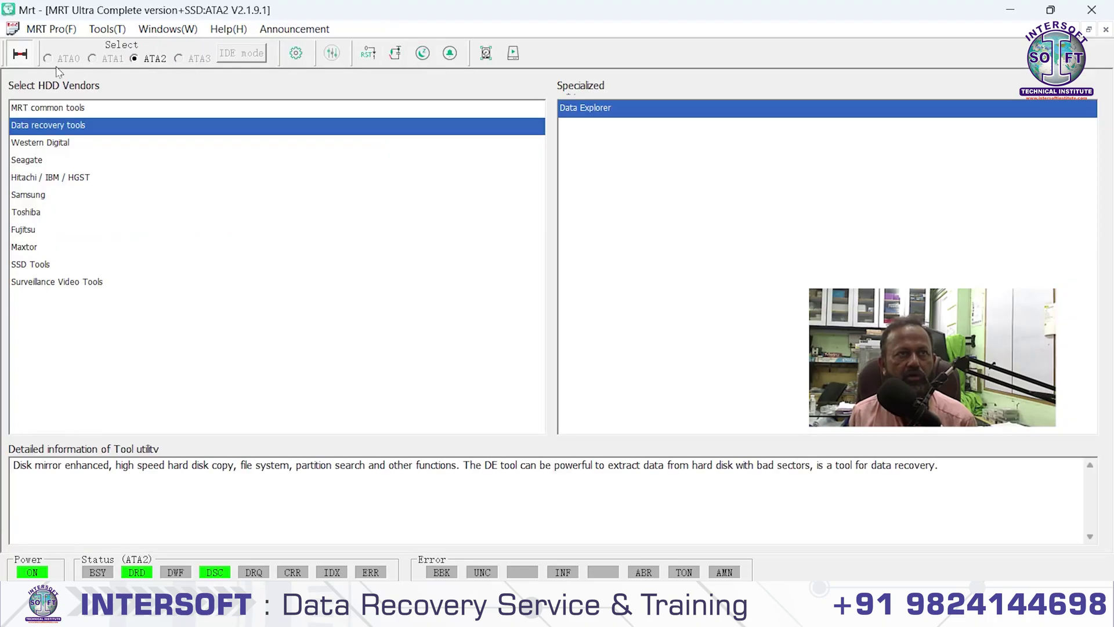
Cycle the ATA2 drive's power off and on, leaving it powered off
left_click(21, 56)
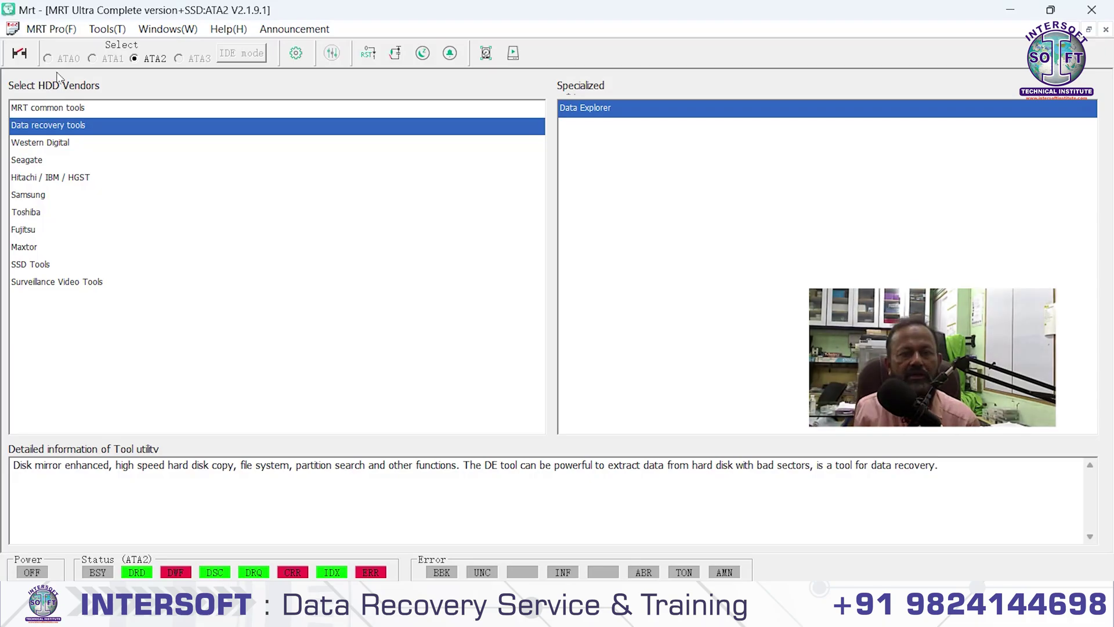
left_click(23, 58)
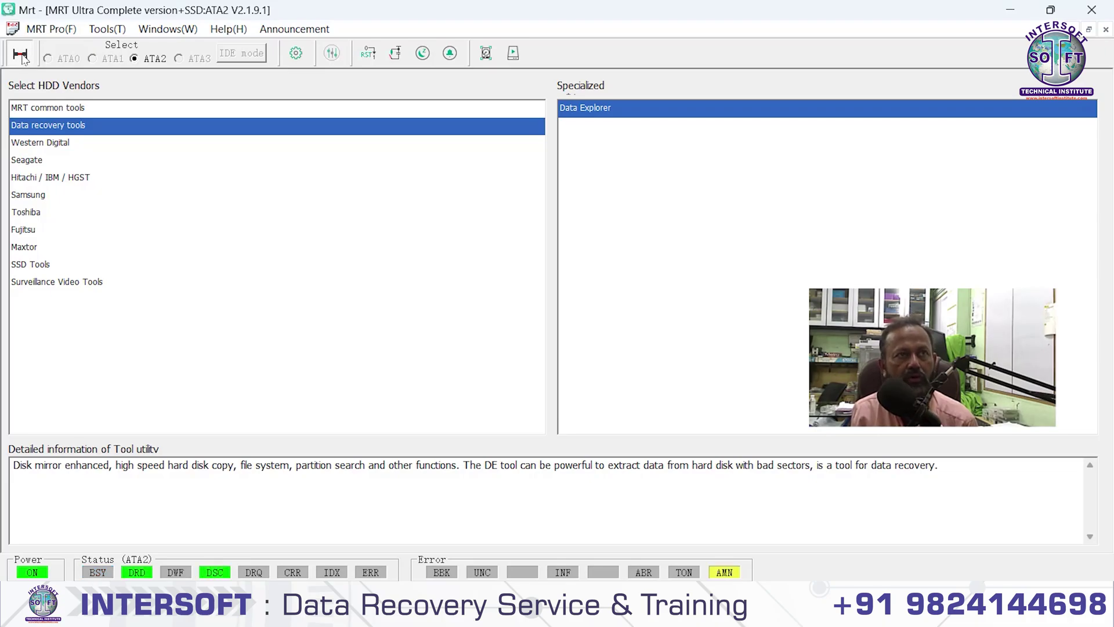
left_click(21, 55)
left_click(24, 58)
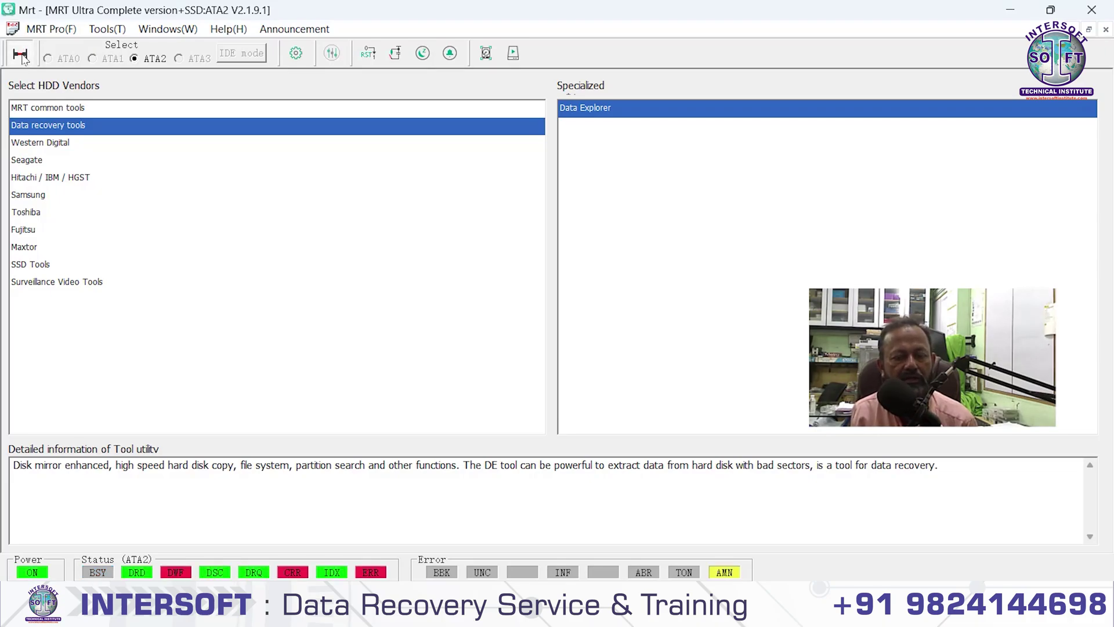
left_click(24, 58)
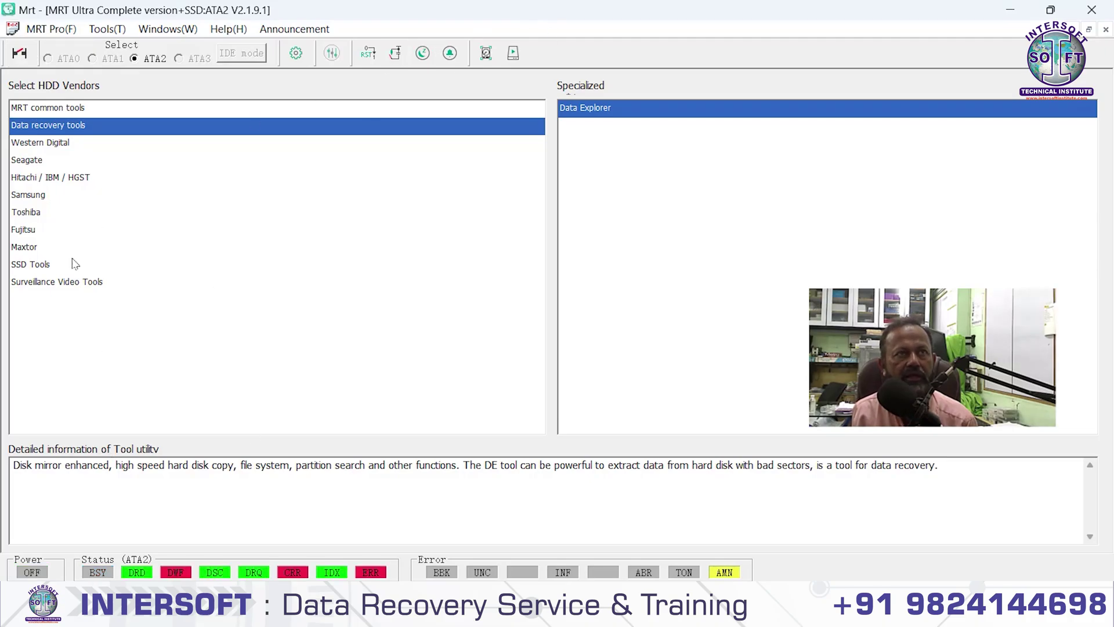
Select Western Digital as the HDD vendor to list its specialized WDC Marvell utilities
left_click(240, 30)
mouse_move(108, 29)
left_click(434, 214)
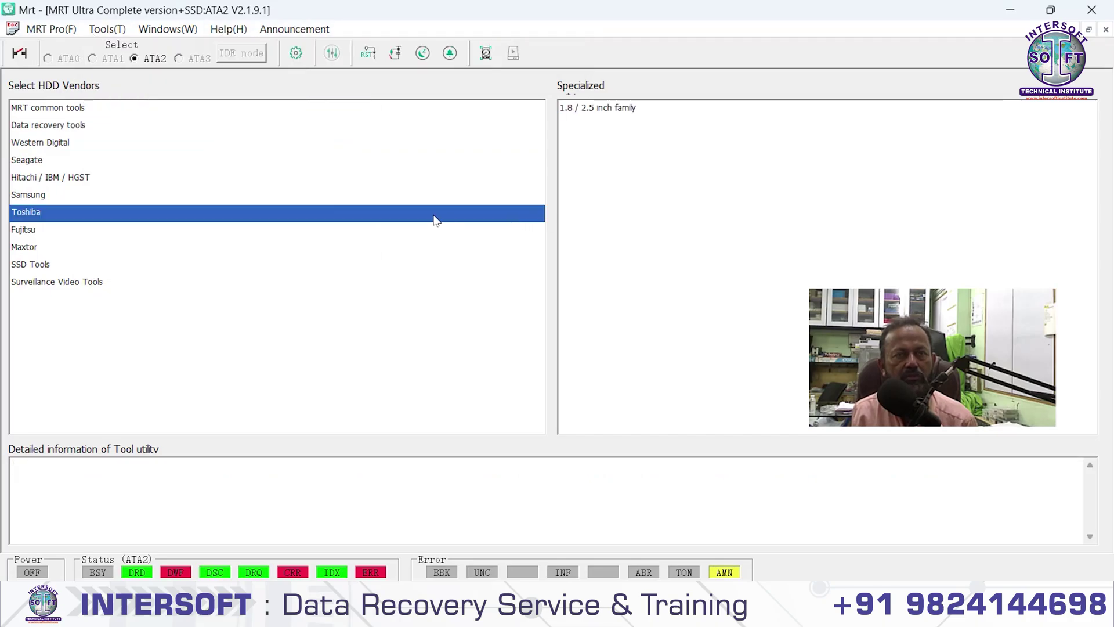
left_click(47, 145)
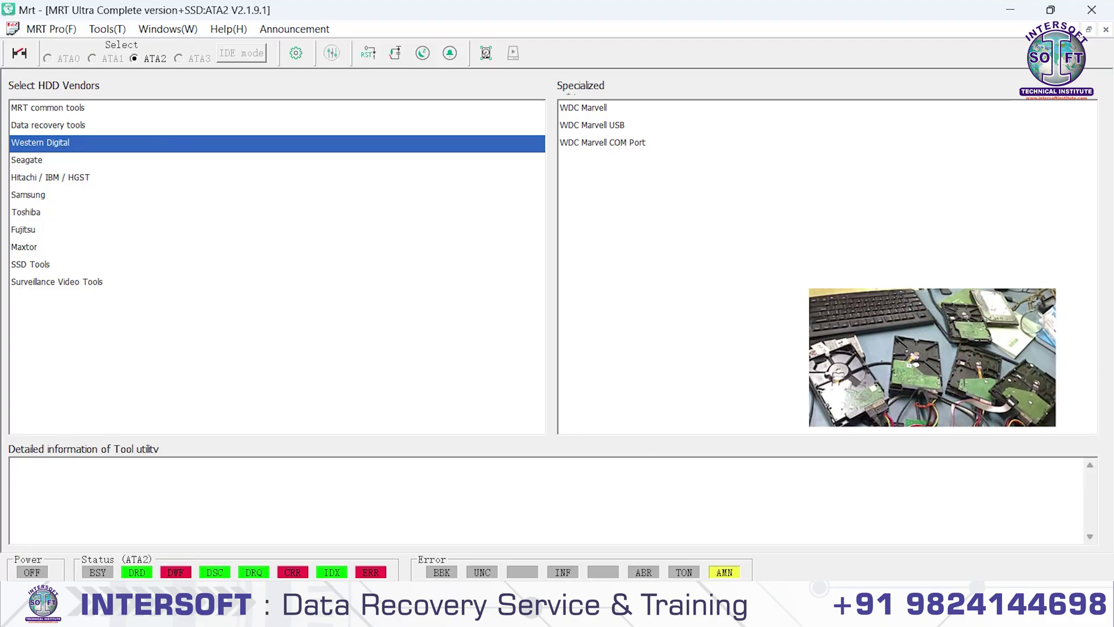
Switch to the MRT ATA1 Data Explorer task for the ST1000DM003 drive and check its Mount task option
mouse_move(700, 616)
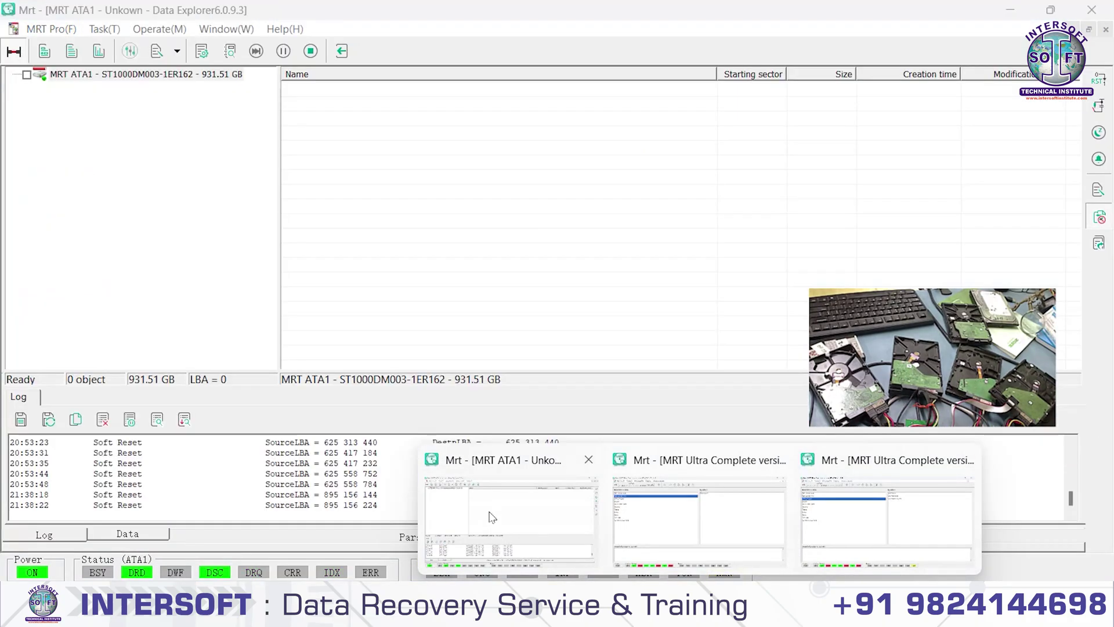
left_click(492, 516)
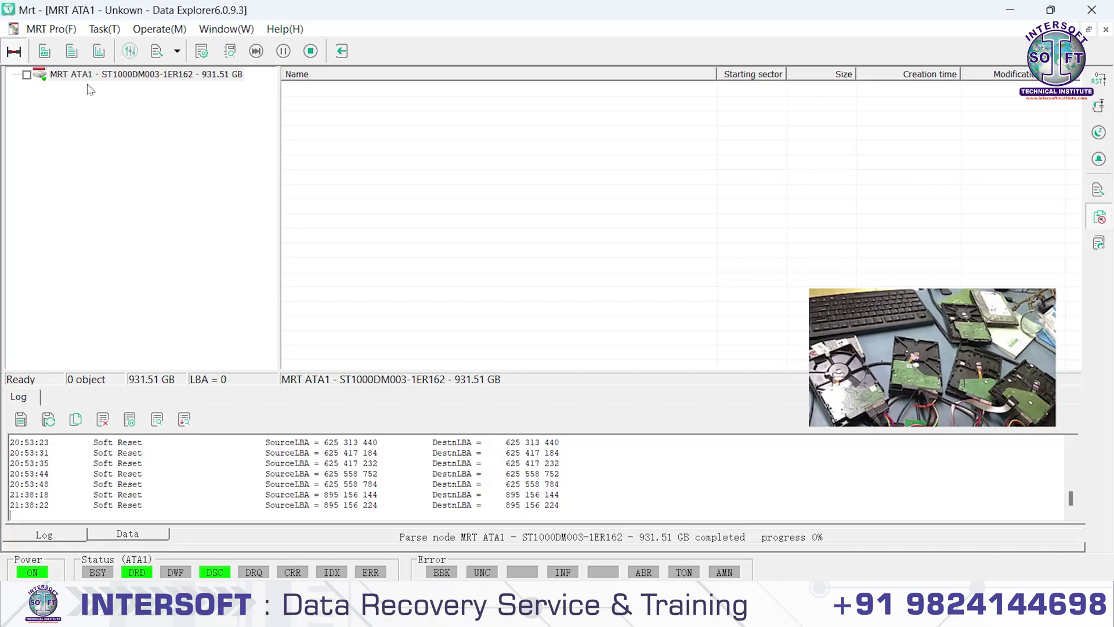
left_click(106, 29)
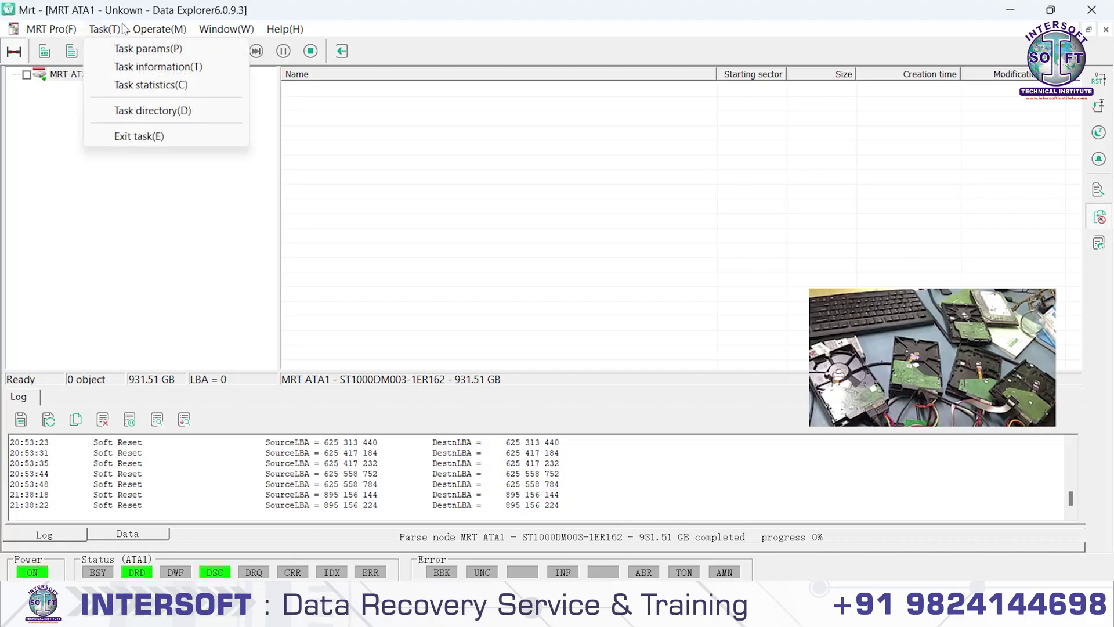
mouse_move(152, 29)
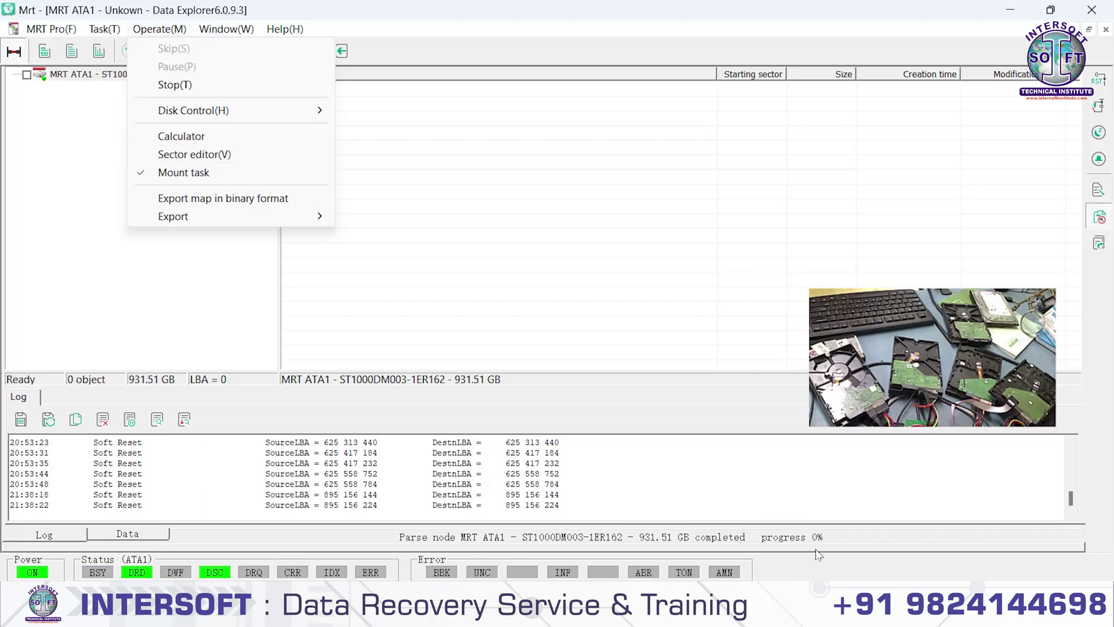
Check the R-STUDIO file recovery from the MRT Ultra DE Disk ATA1 and switch to the MRT ATA3 window
mouse_move(815, 614)
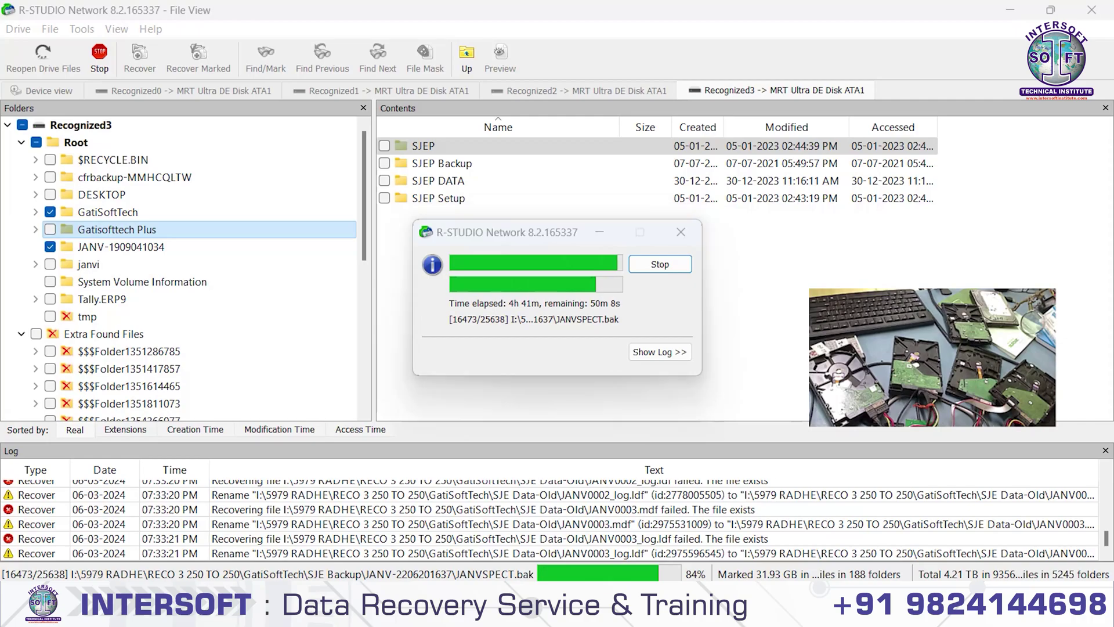
mouse_move(700, 615)
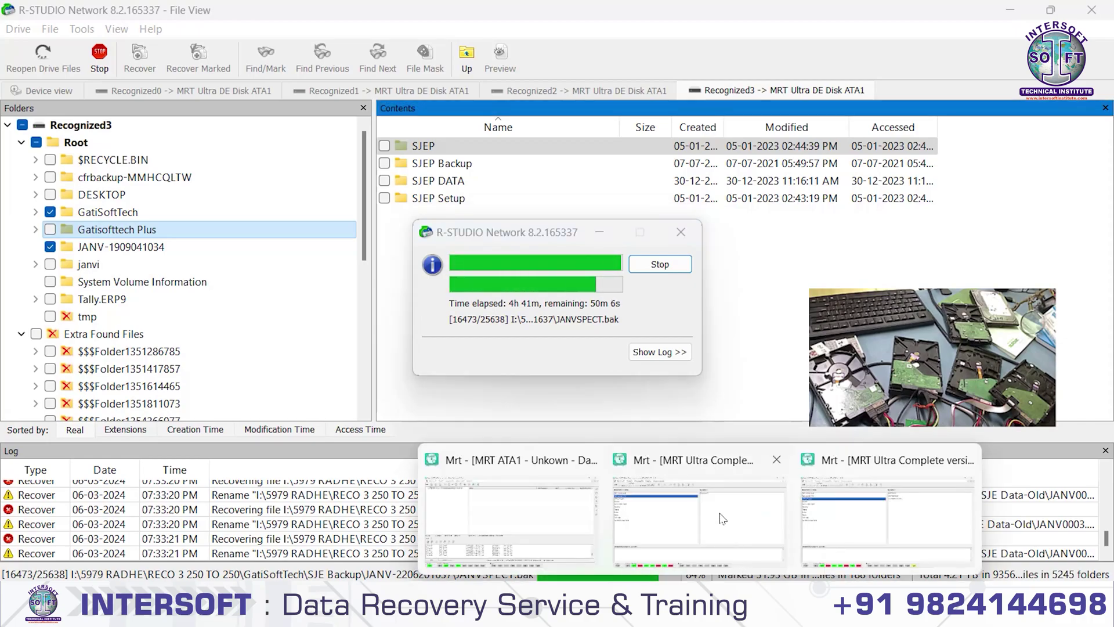
left_click(722, 519)
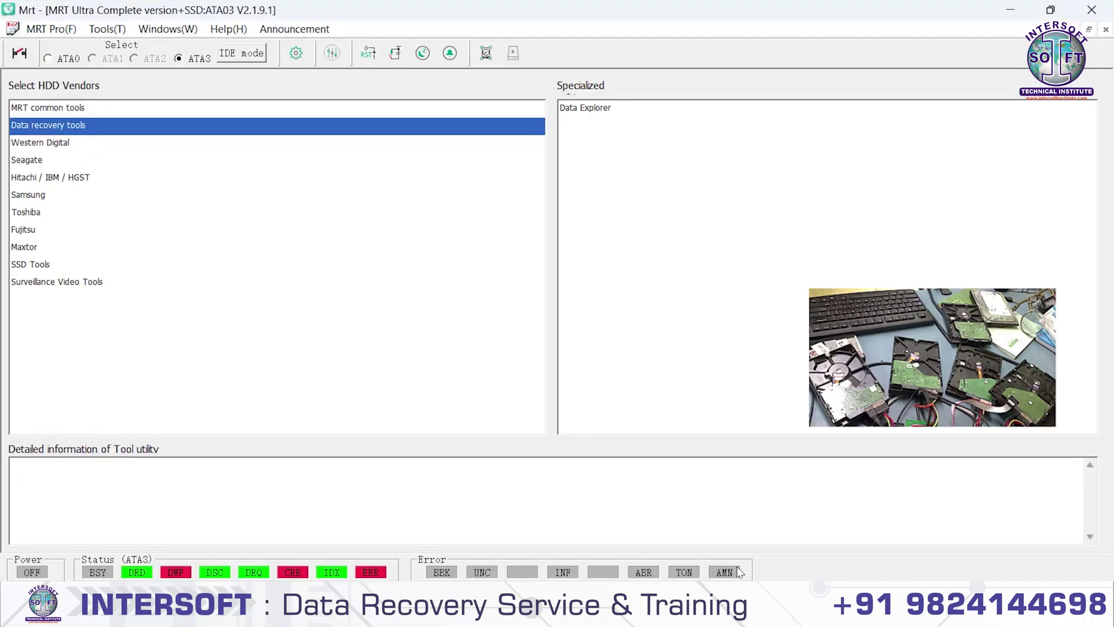
Switch back to the MRT ATA2 window with the Western Digital utilities
mouse_move(776, 615)
mouse_move(772, 518)
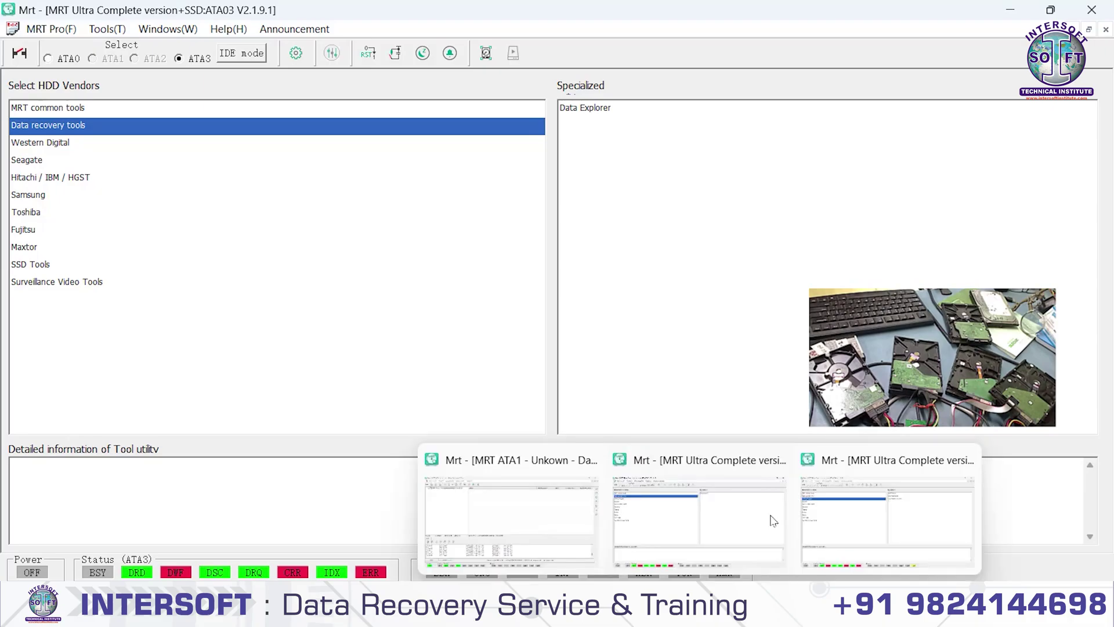
left_click(853, 515)
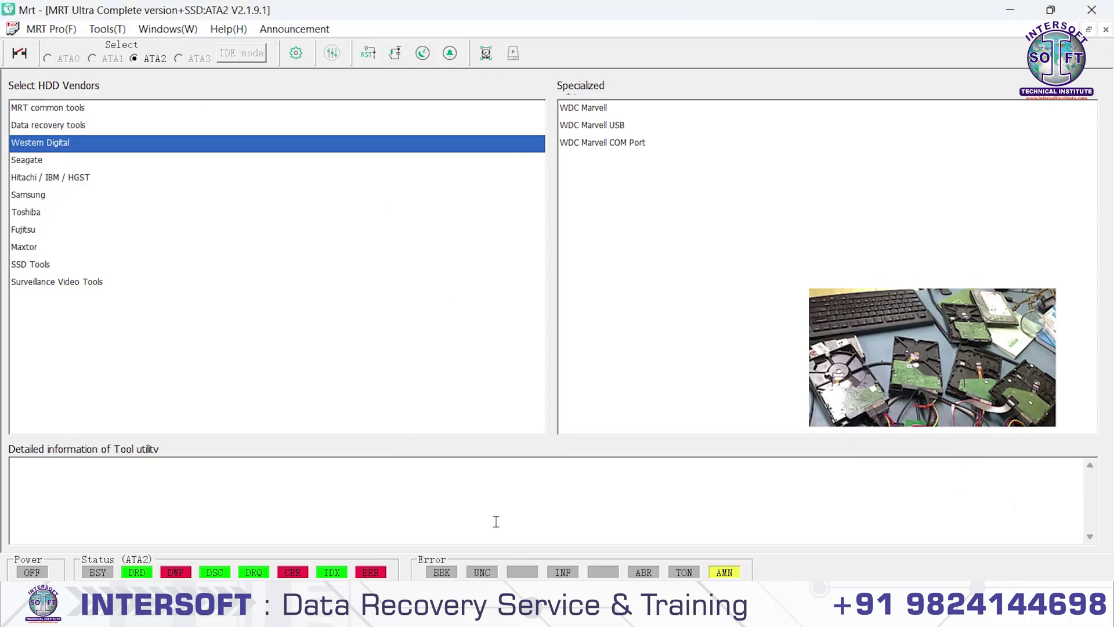
Switch to Chrome and bring up the MRT Lab home page at us.mrtlab.com
left_click(355, 606)
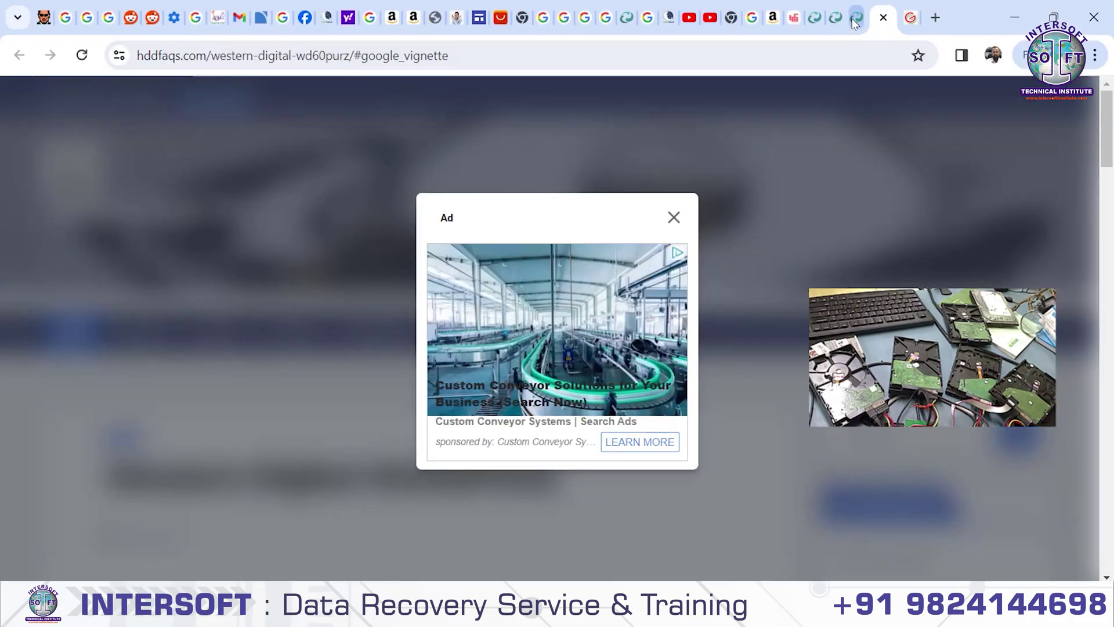
left_click(855, 18)
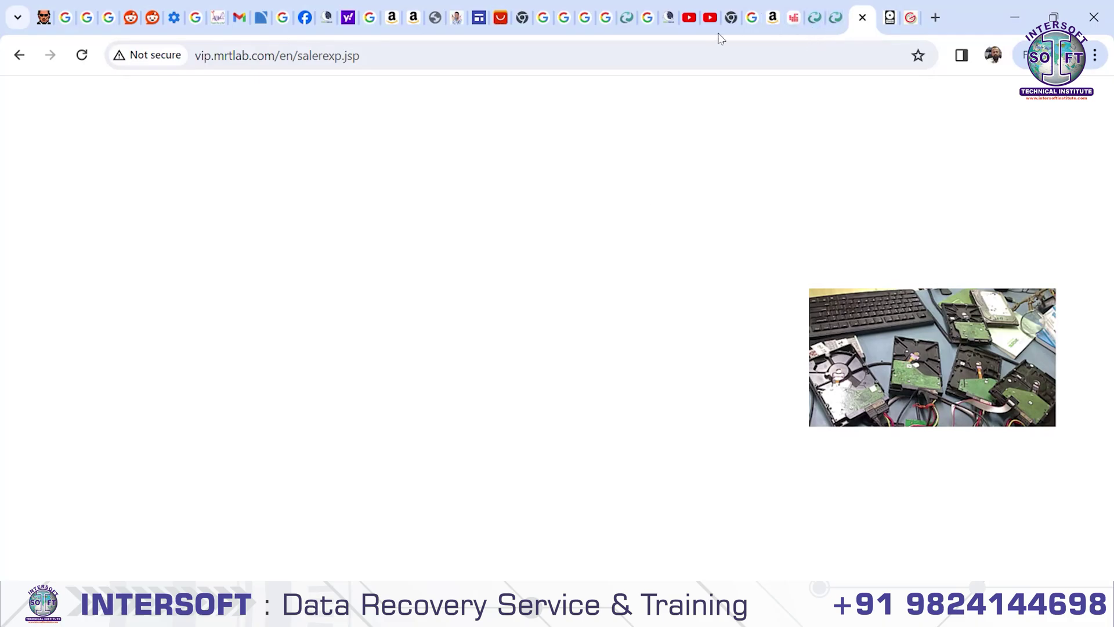
left_click(628, 18)
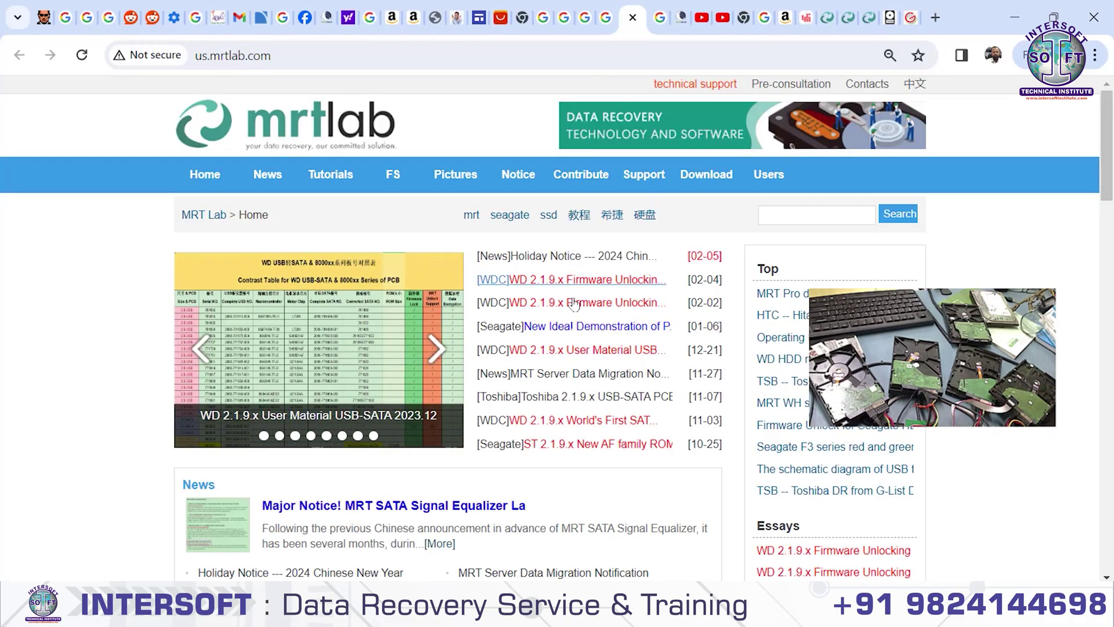
Look through the news, tutorial, picture and notice sections of the MRT Lab home page
scroll(653, 433, "down", 15)
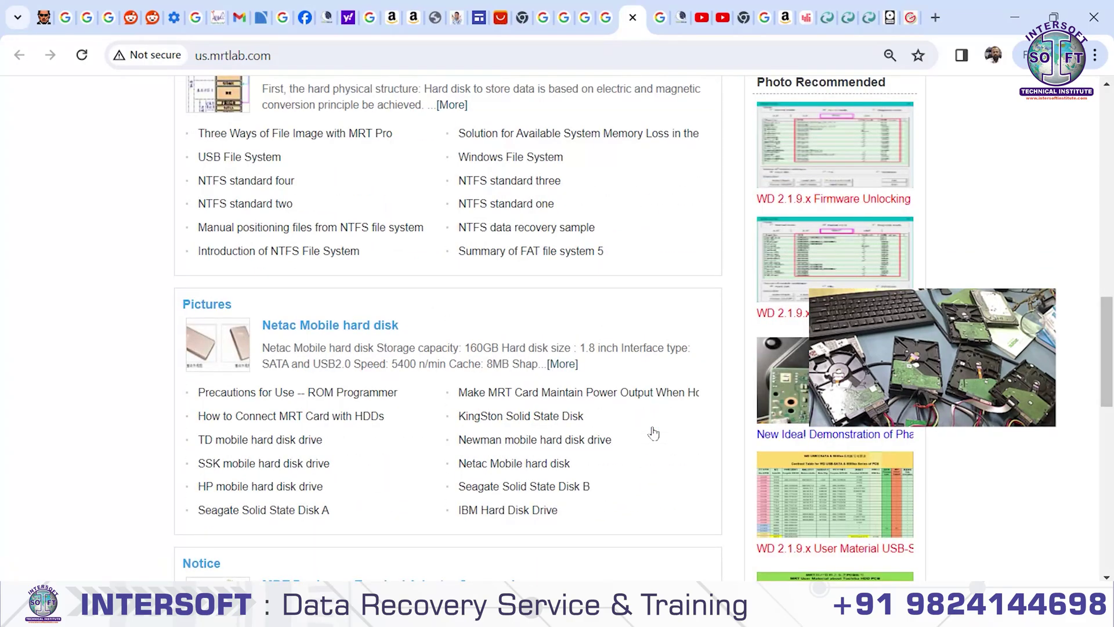
scroll(654, 433, "down", 5)
scroll(654, 427, "up", 20)
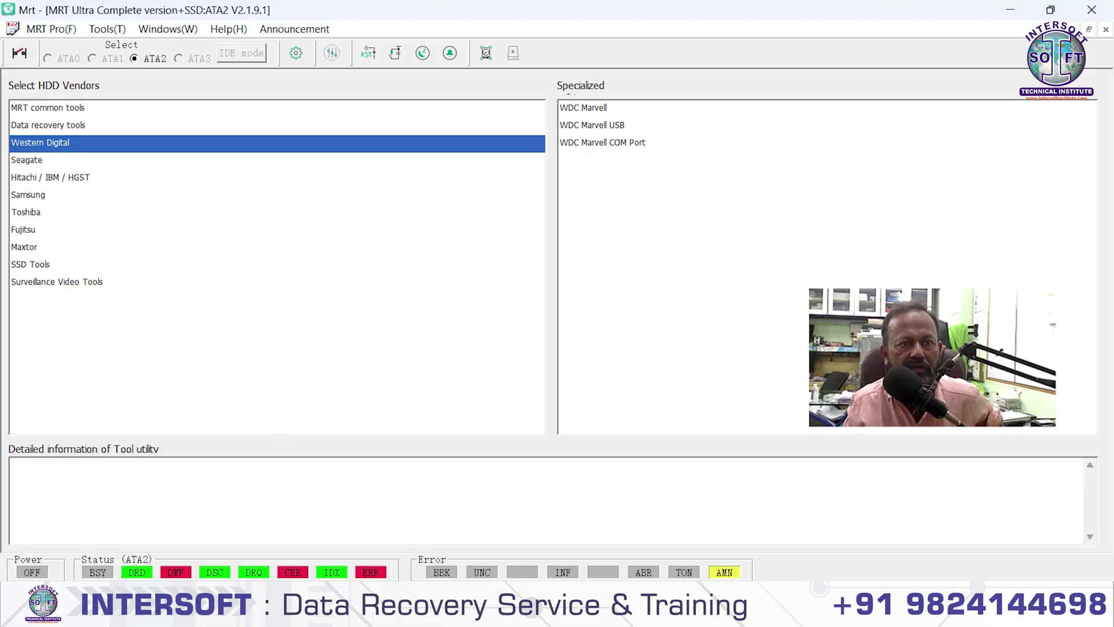
Switch to the File Explorer window of the D6.2 wd2 rom modules folder and play its video in VLC
left_click(469, 612)
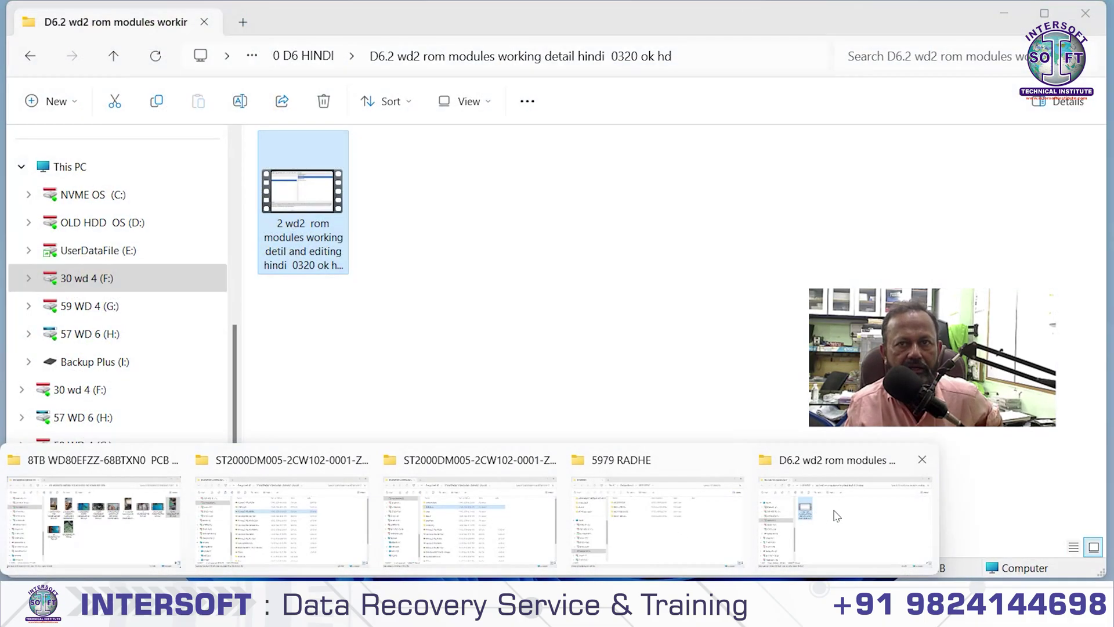
left_click(836, 516)
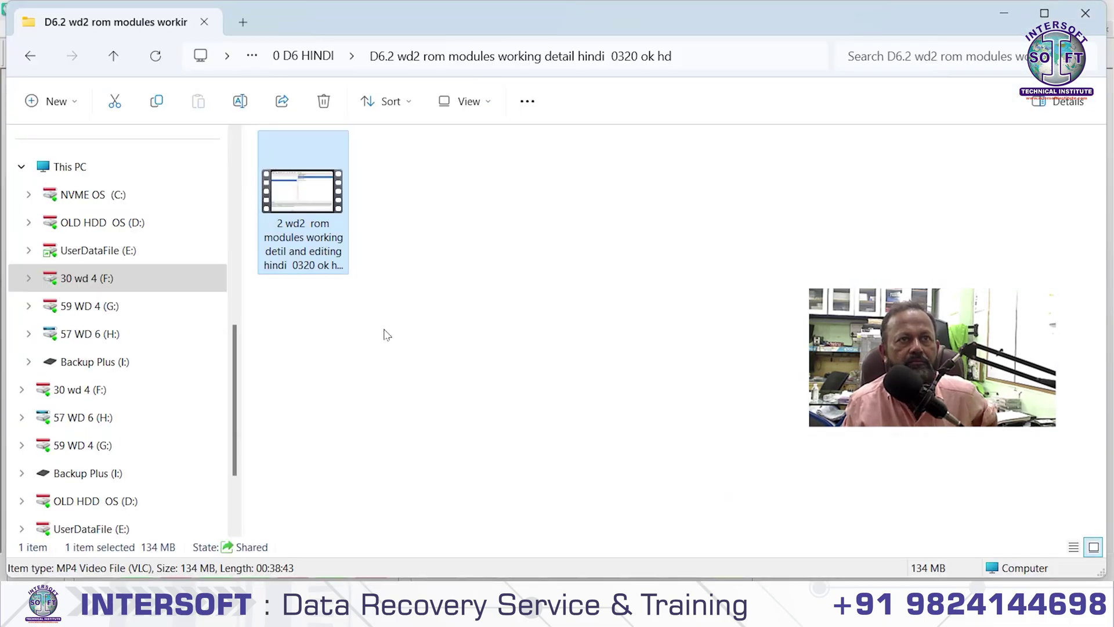
double_click(315, 199)
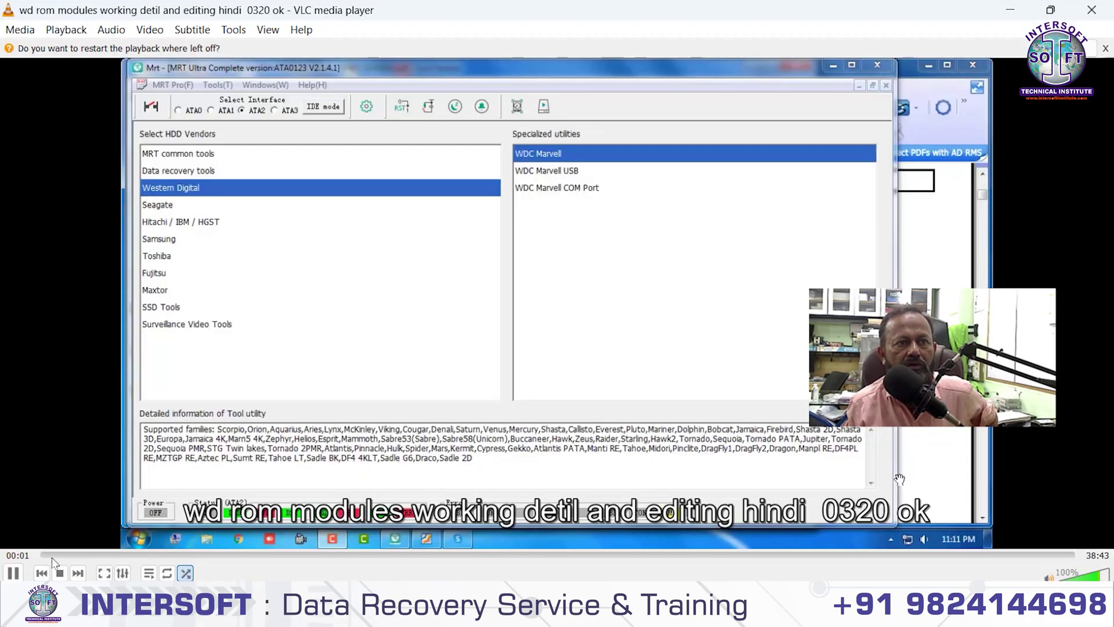
Skim the first part of the WD ROM modules video in stages, up to about 15:43 on the Module 0A head map
left_click(93, 554)
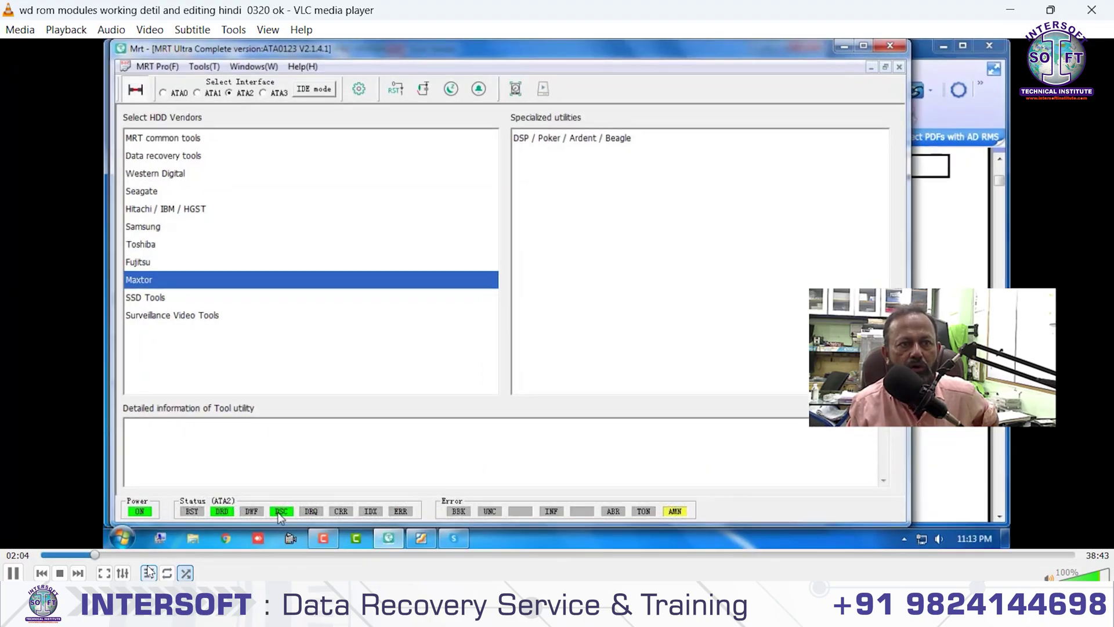
left_click(125, 554)
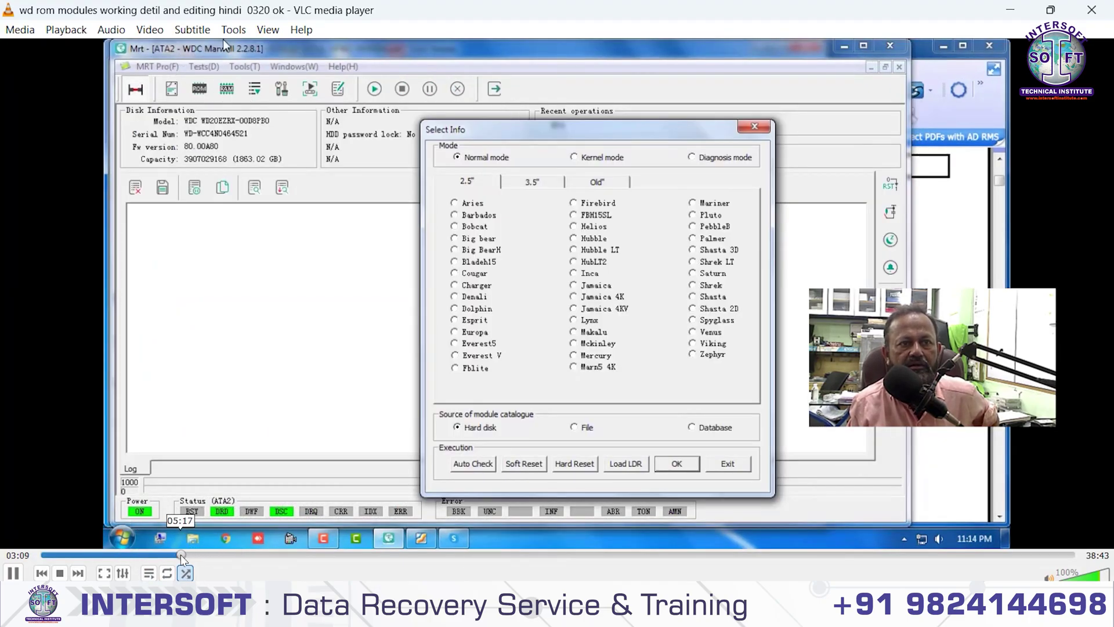
left_click(182, 555)
left_click(236, 555)
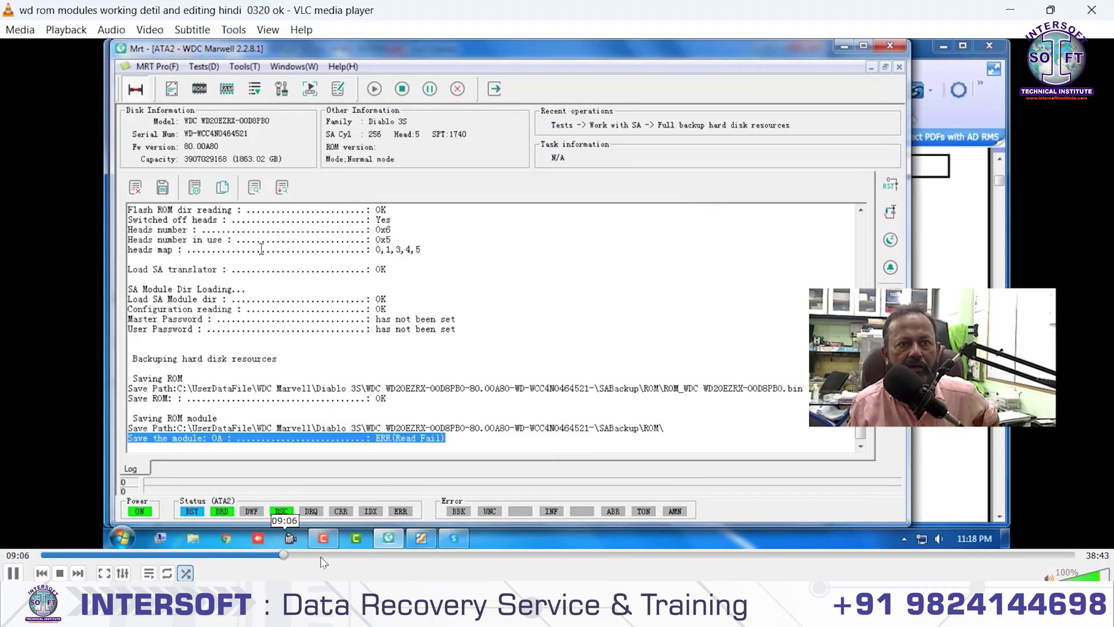
left_click(423, 554)
left_click(458, 555)
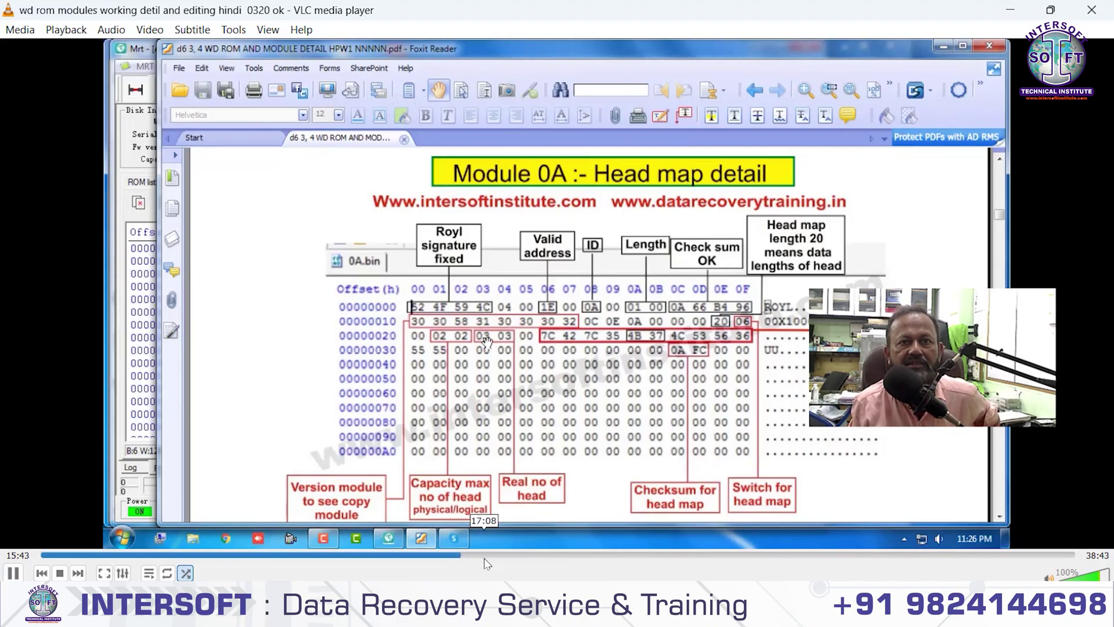
Lower the playback volume to 44% and skip on through the ROM editing sections to about 29:47
left_click(506, 555)
left_click(1077, 576)
left_click(567, 553)
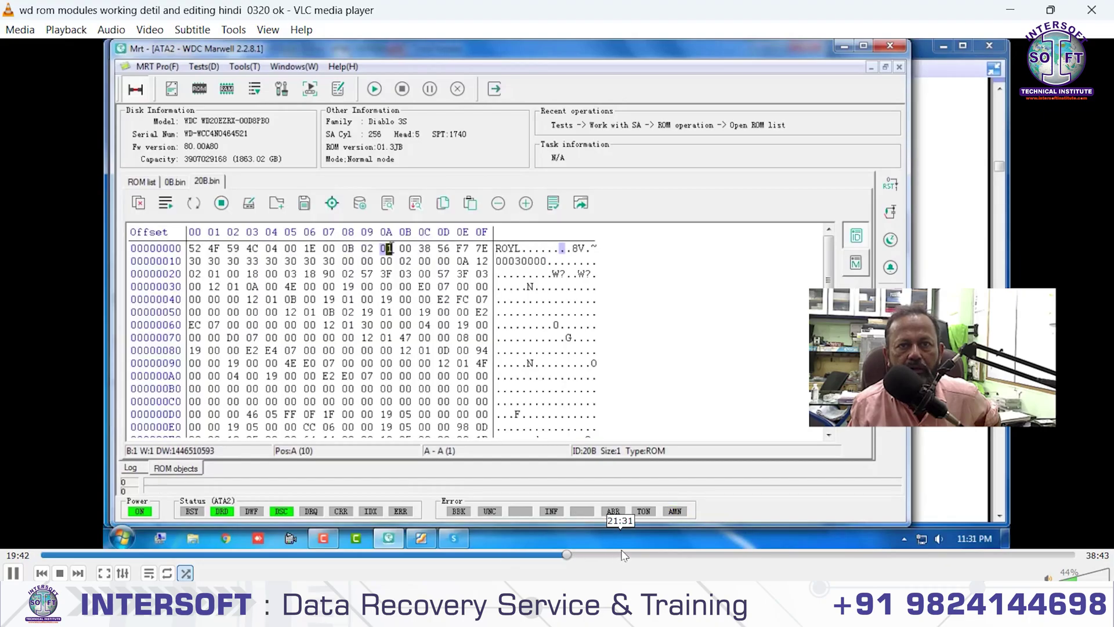
left_click(619, 555)
left_click(703, 555)
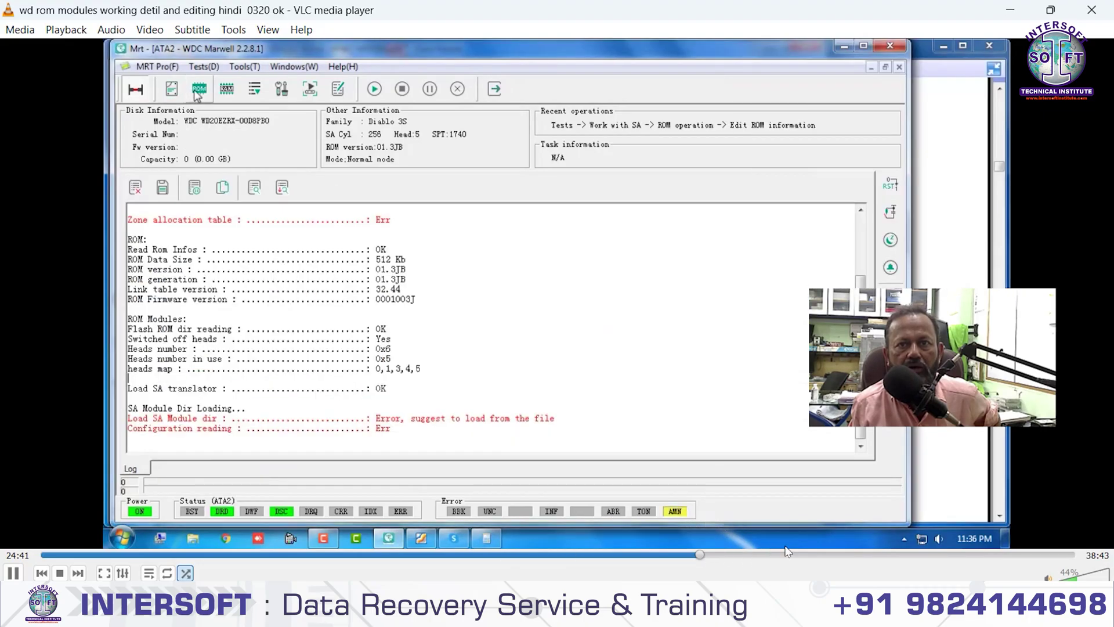
left_click(783, 555)
left_click(838, 555)
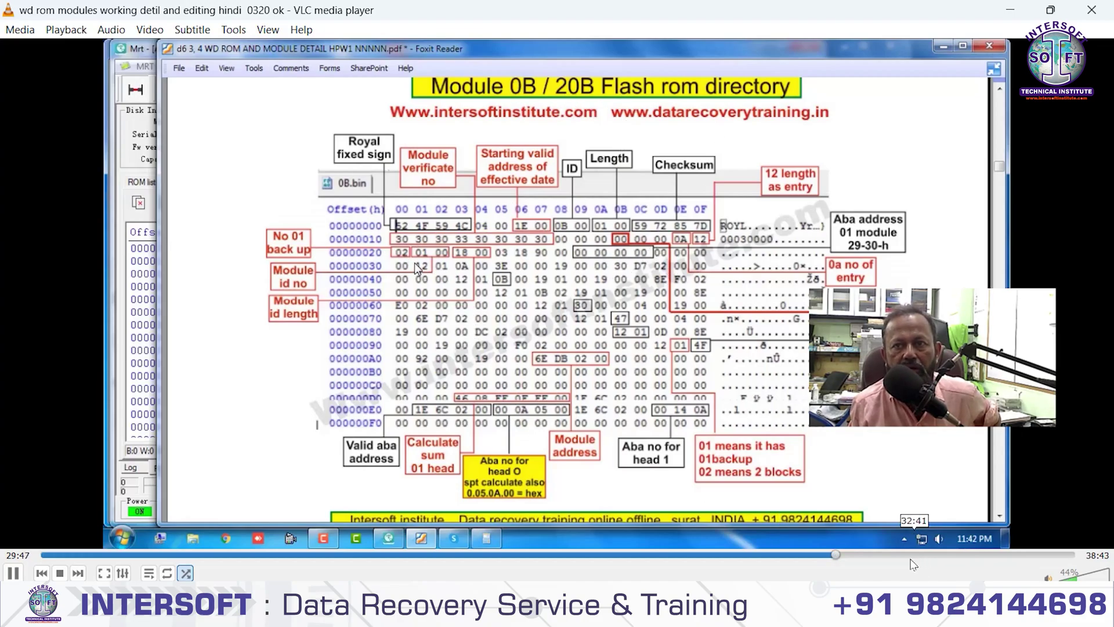
Skip through the video's final minutes to the closing part on WD service area modules and reduce the volume to 25%
left_click(953, 556)
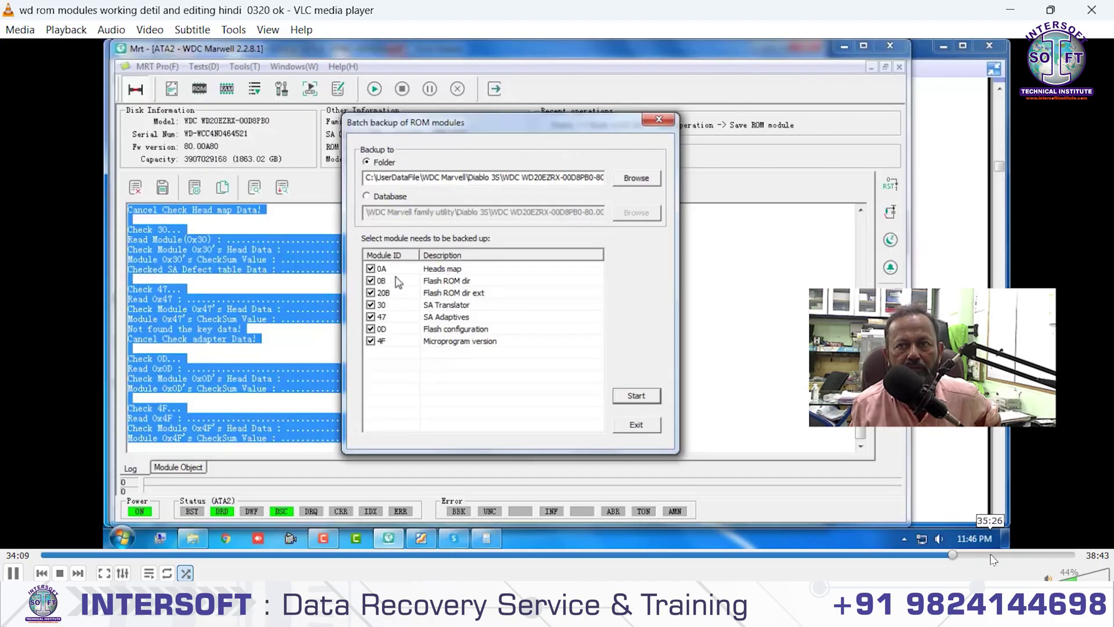
left_click(994, 555)
left_click(1033, 555)
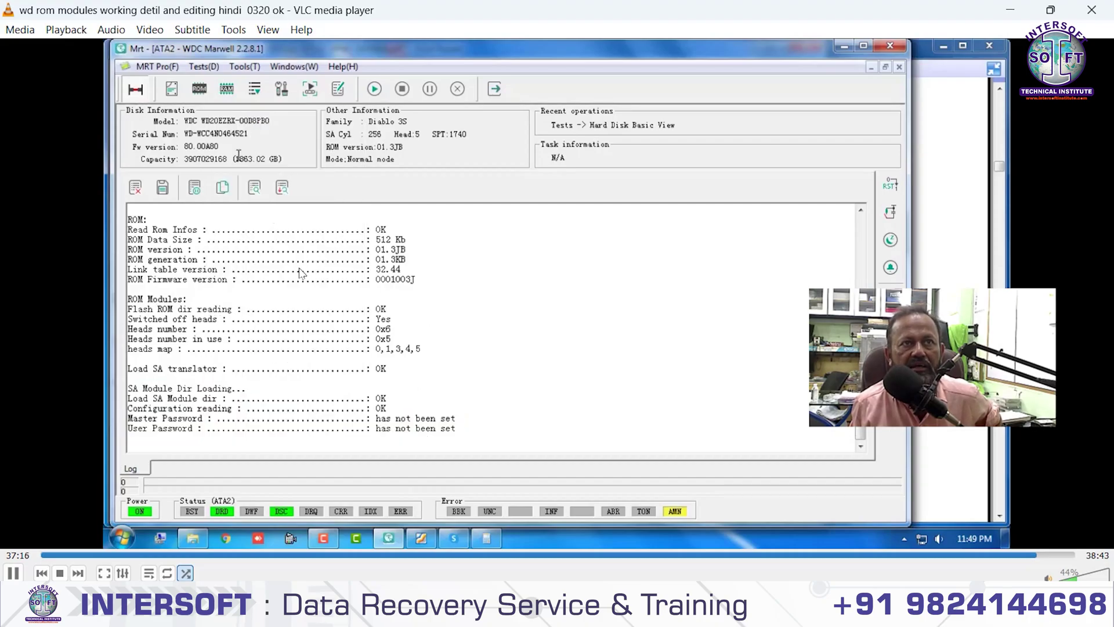
left_click(1056, 555)
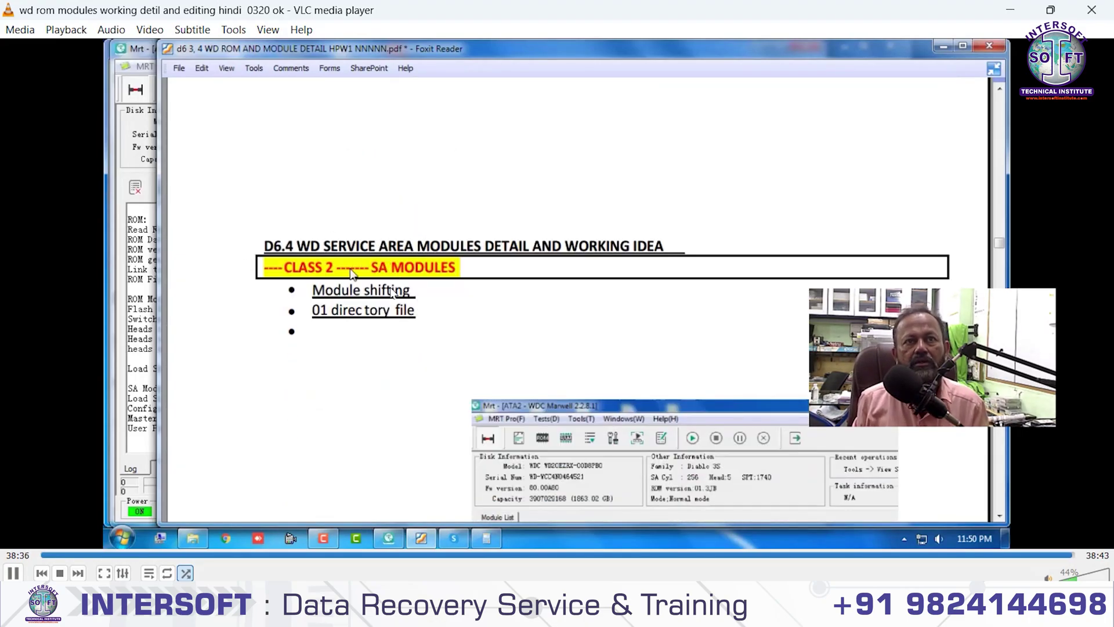
scroll(1095, 539, "down", 4)
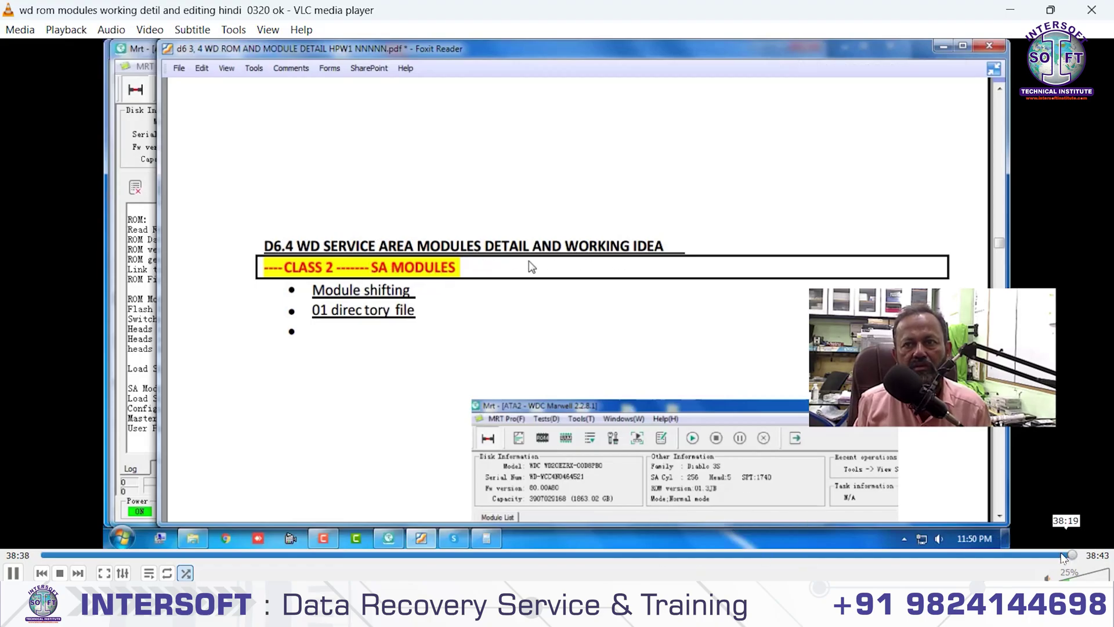